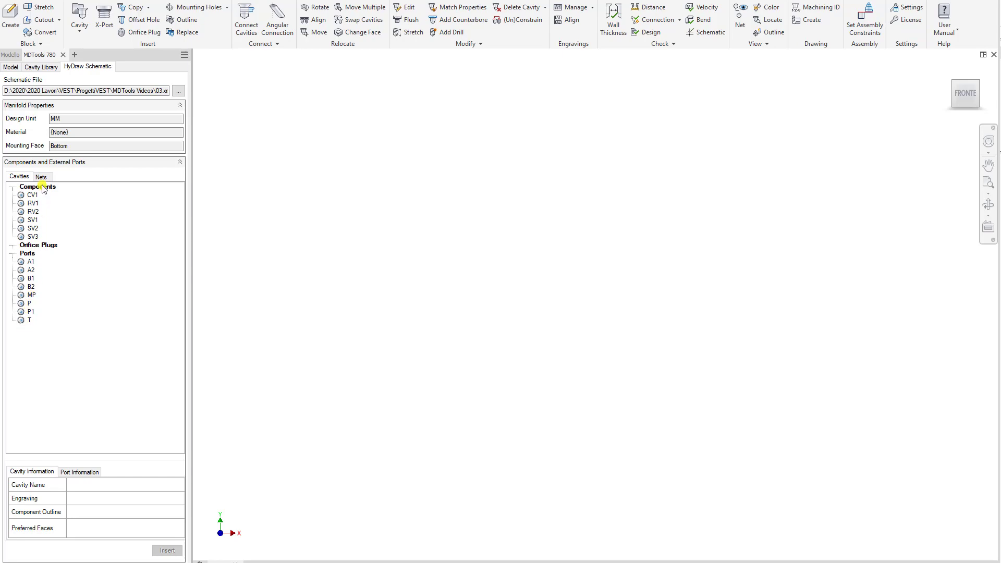
Examine the P1 net's components and connected ports for CV1, RV1, SV1, SV2 and SV3, and return to the list of cavities.
click(44, 178)
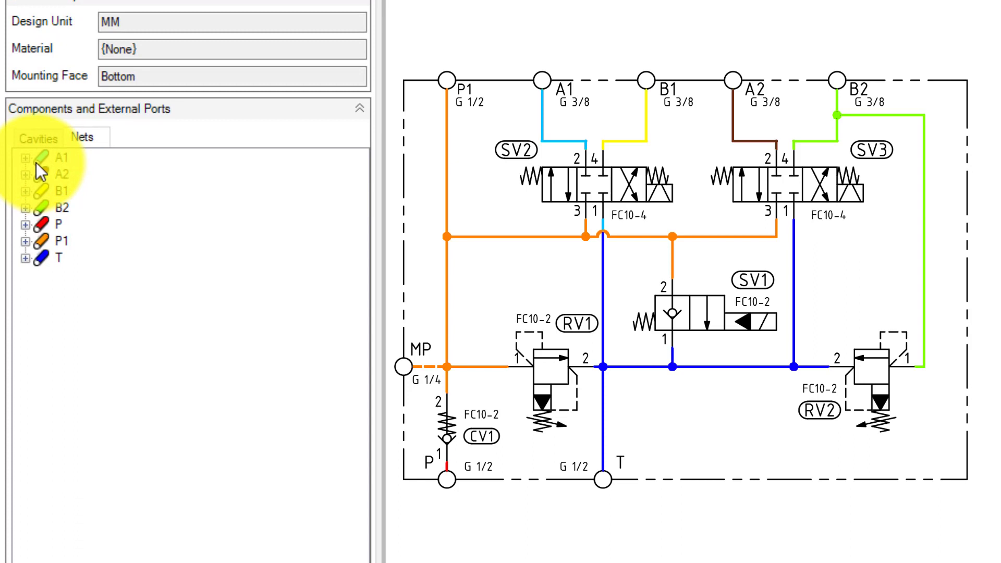
click(28, 242)
click(27, 242)
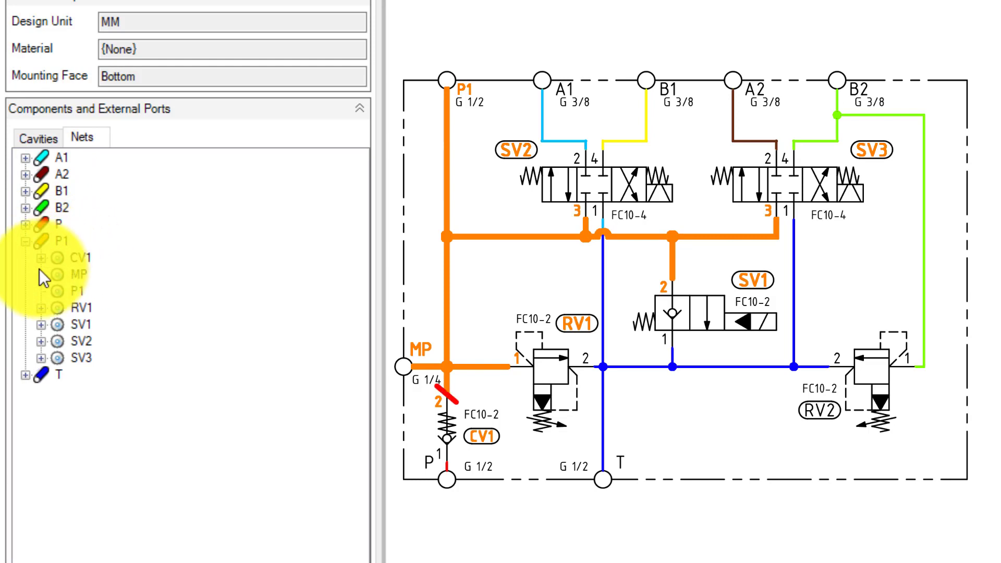
click(41, 258)
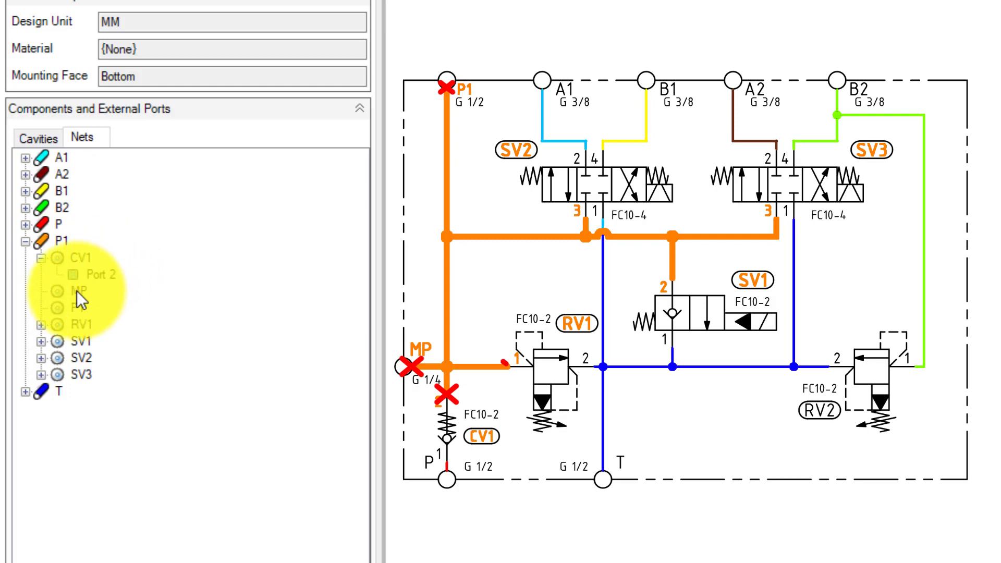
click(78, 307)
click(42, 325)
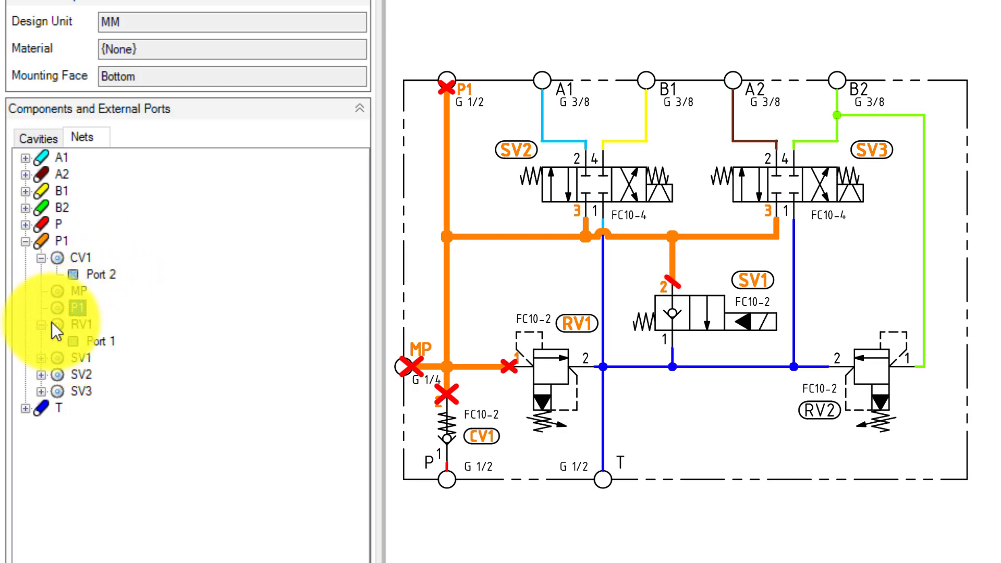
click(41, 358)
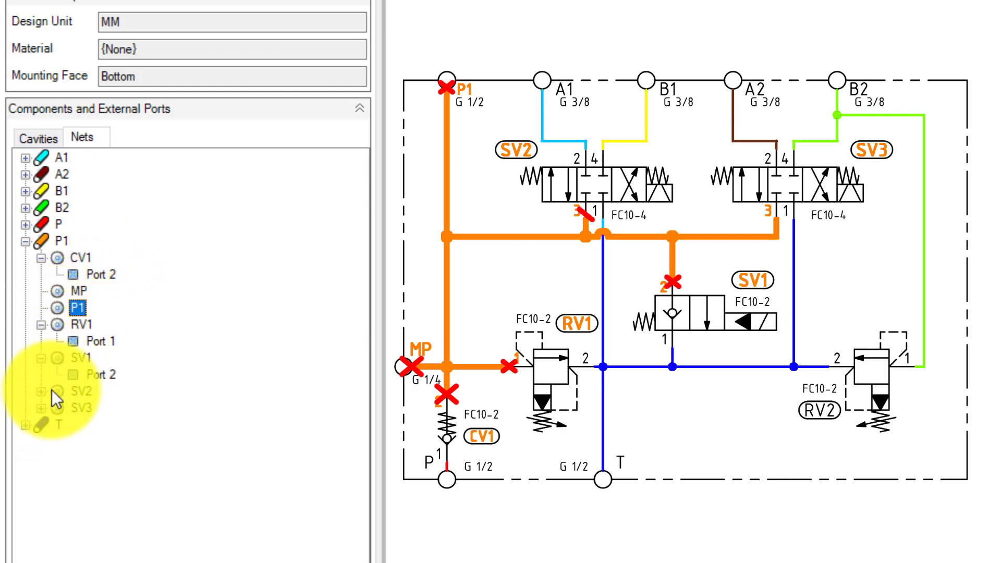
click(41, 391)
click(43, 424)
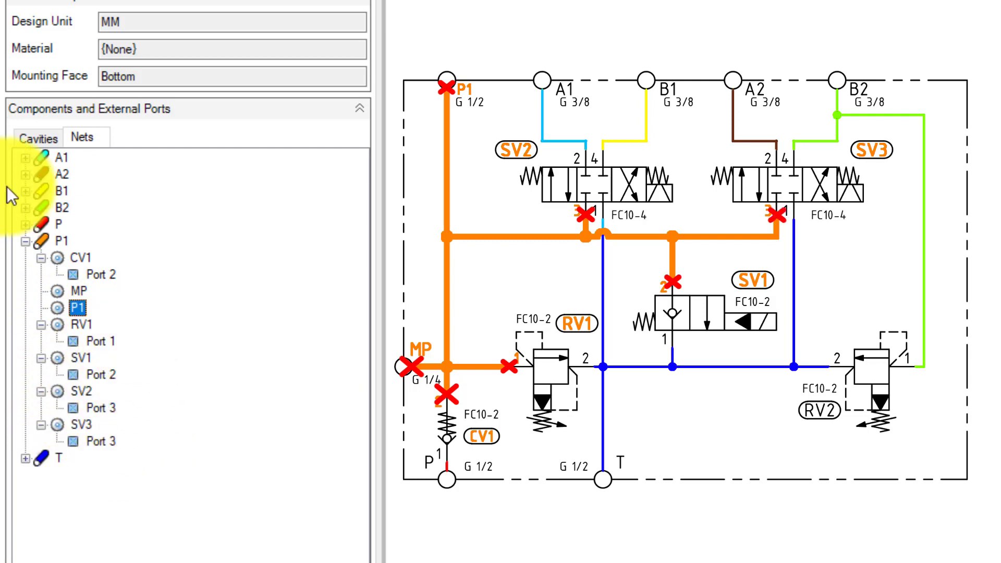
click(38, 138)
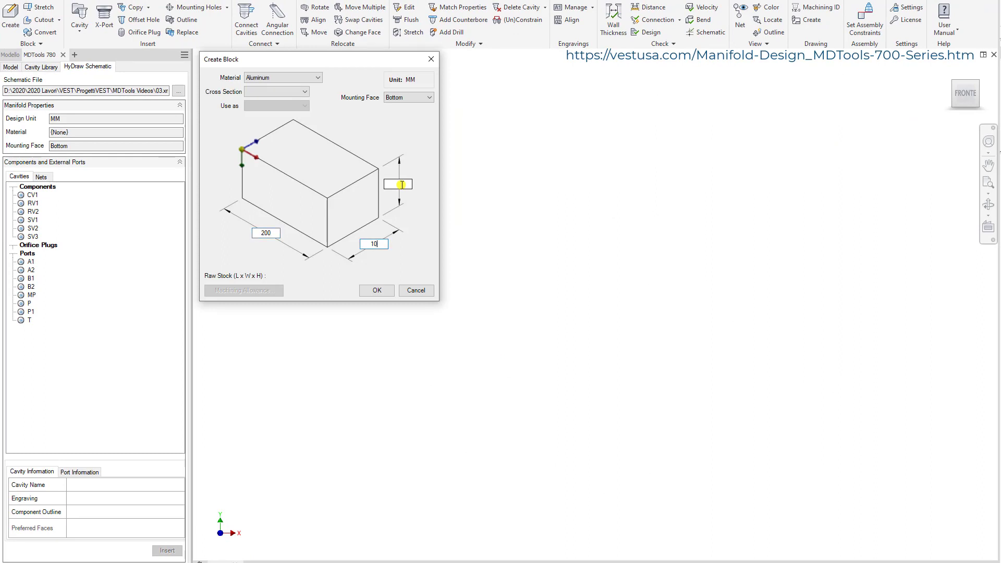
Create a 200 x 100 x 100 mm aluminum manifold block with Bottom as its mounting face.
text(10)
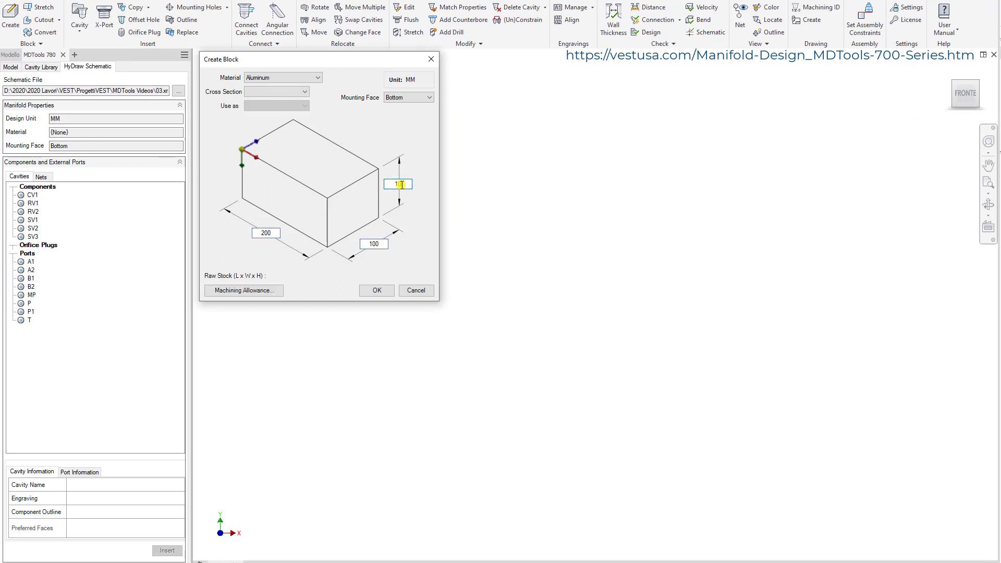
text(0)
key(Return)
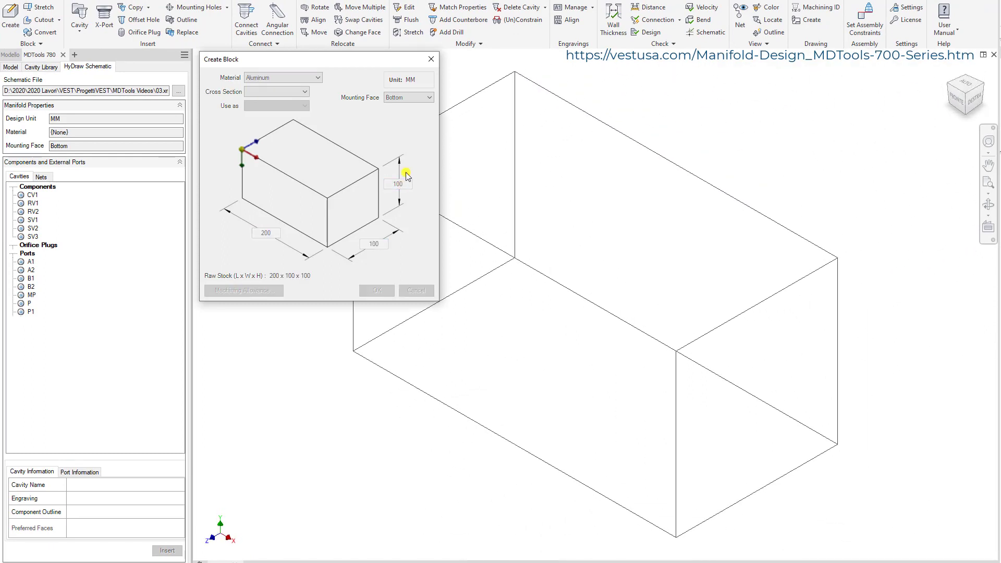
Insert the SV1 cavity on the block's upper face at X 30, Y 40.
click(33, 221)
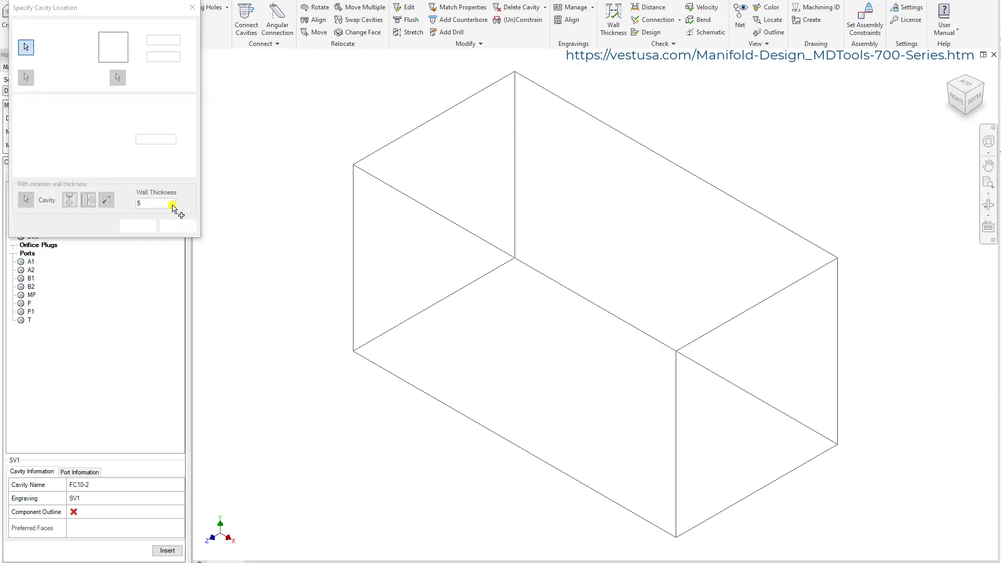
click(481, 165)
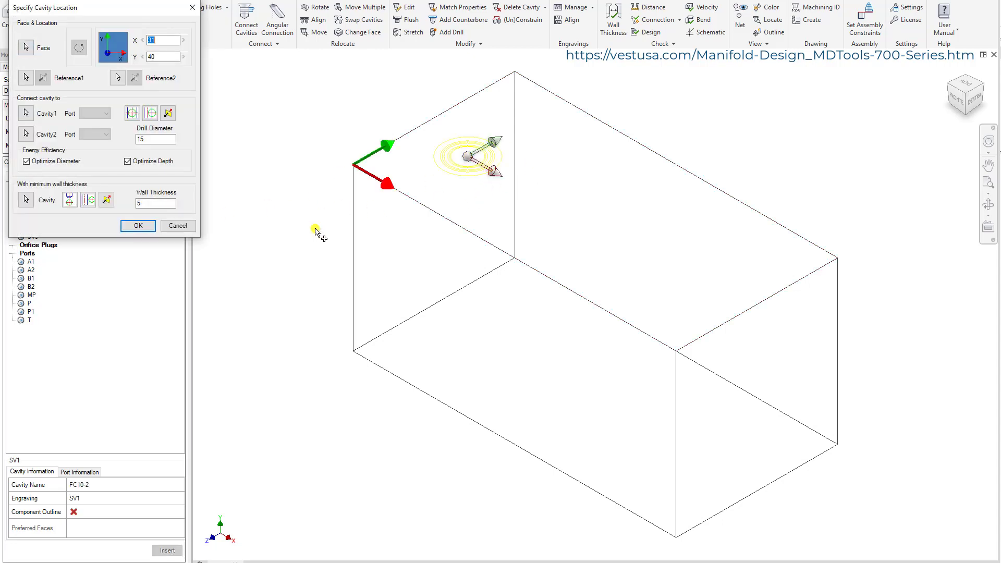
text(30)
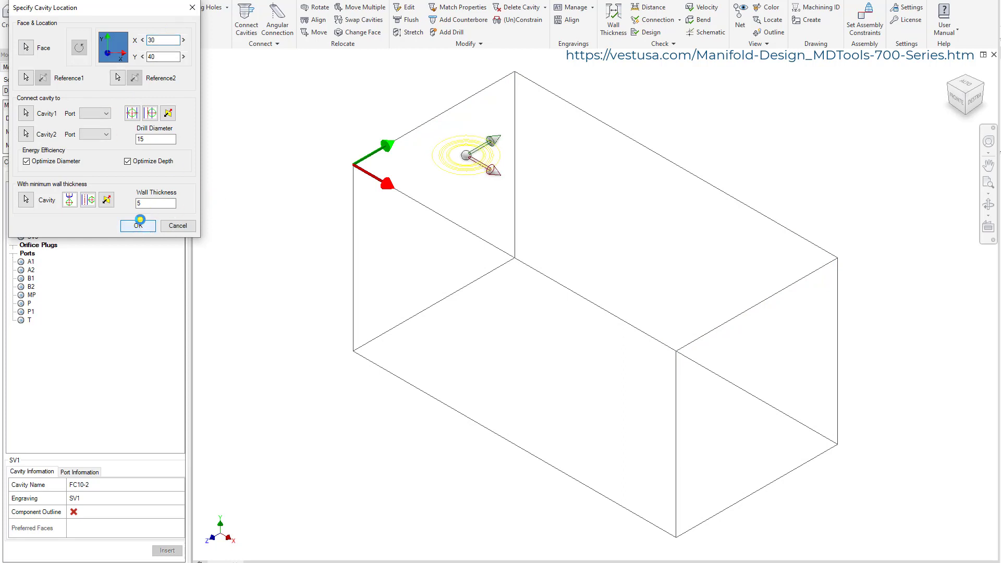
click(139, 223)
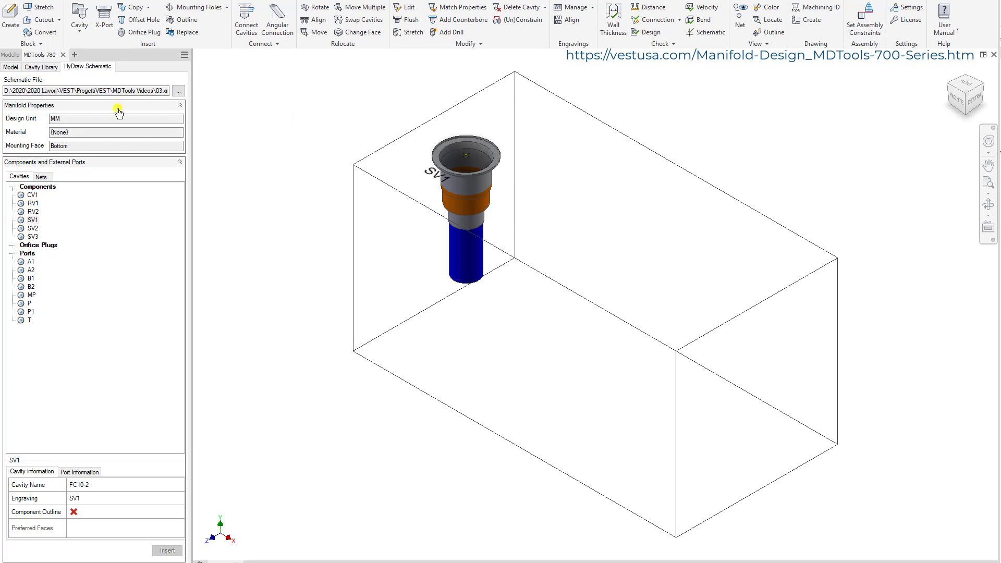
Insert the SV2 cavity on the block's upper face at X 60, Y 70.
click(31, 229)
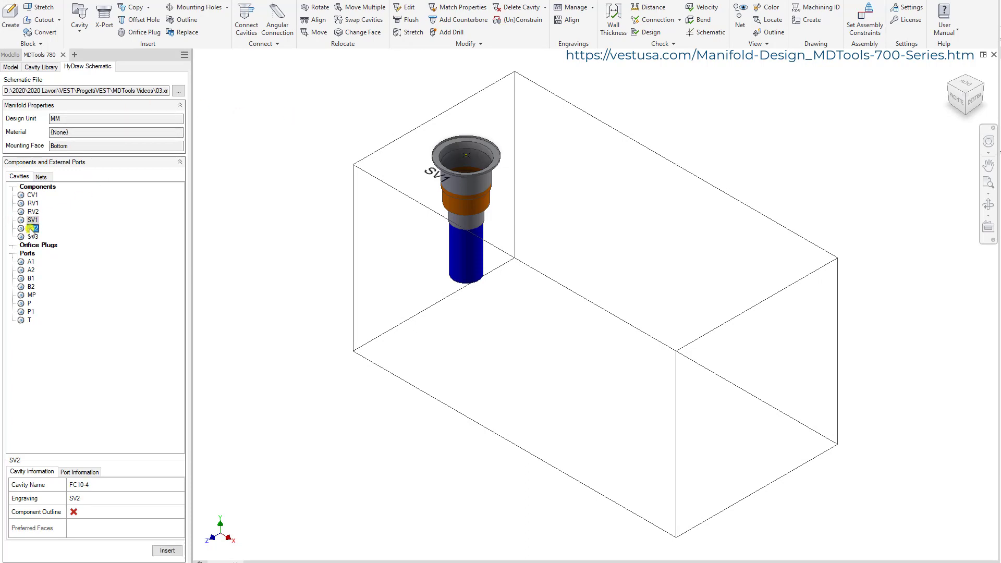
click(566, 163)
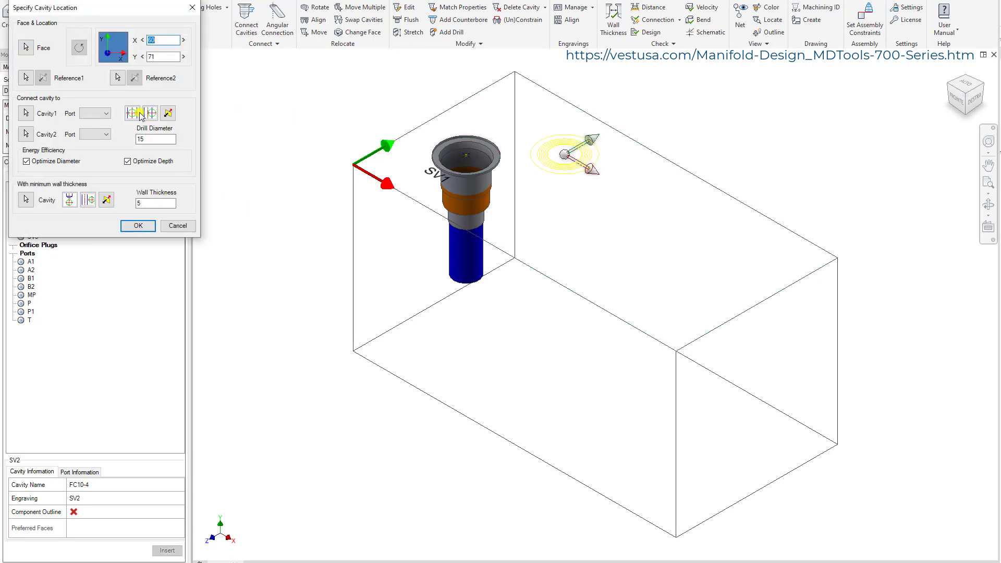
text(70)
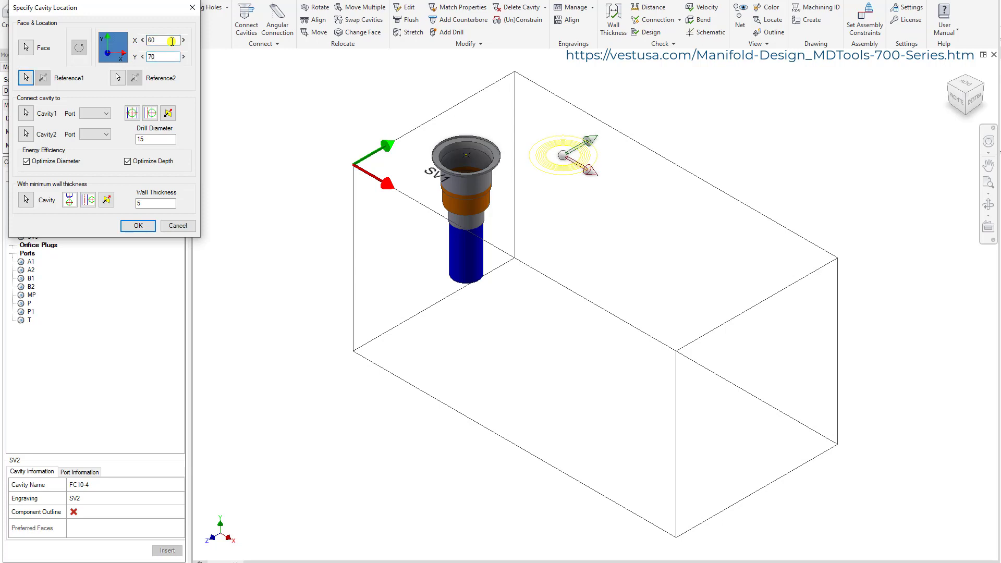
key(Tab)
key(Return)
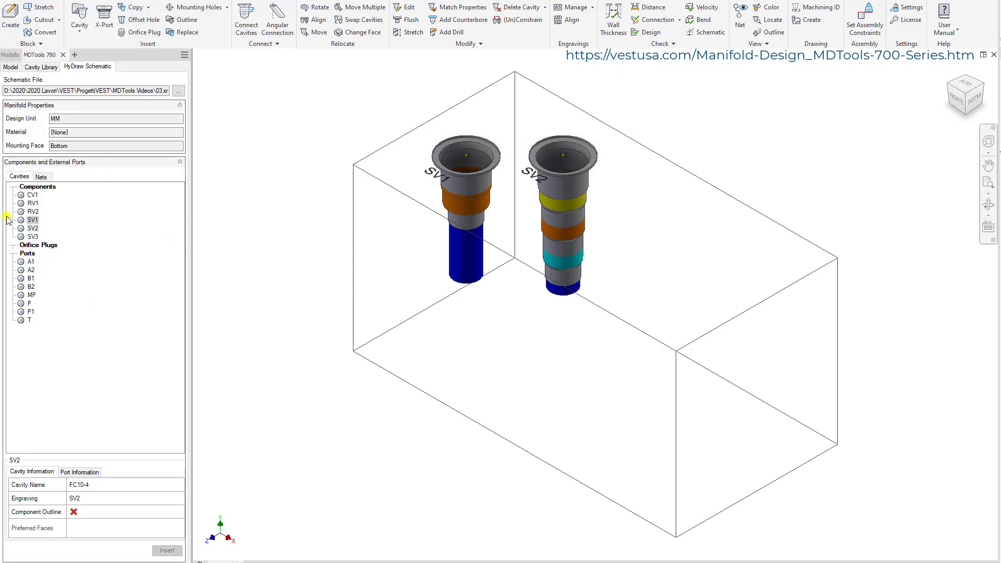
Insert the SV3 cavity on the upper face, using SV2 as the reference with offsets X 45, Y 0.
click(32, 237)
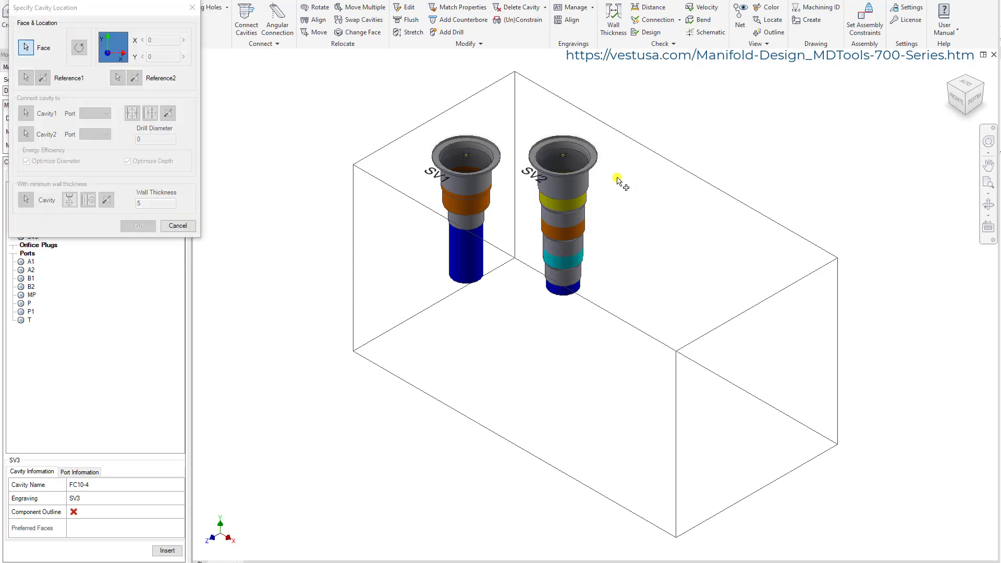
click(641, 185)
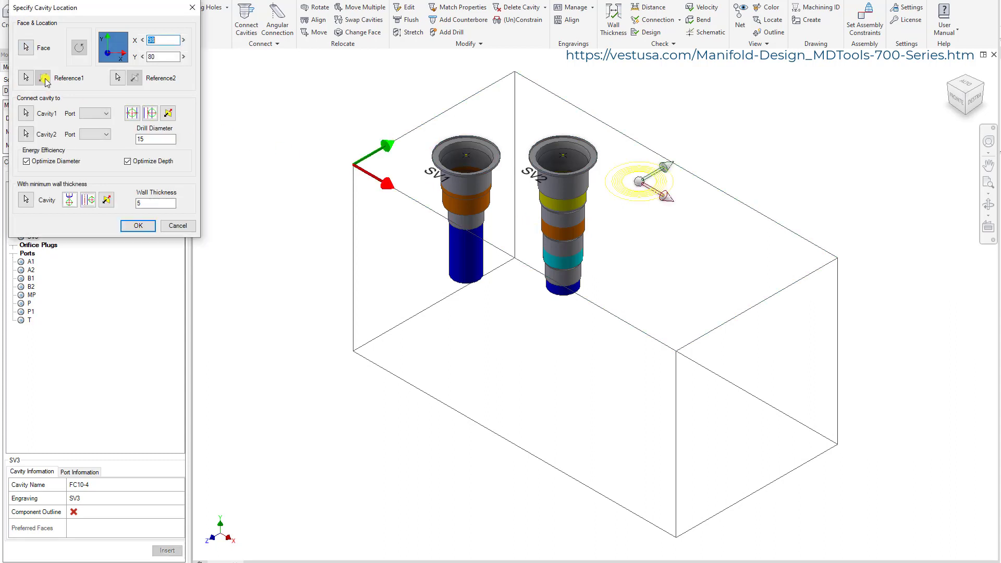
click(572, 149)
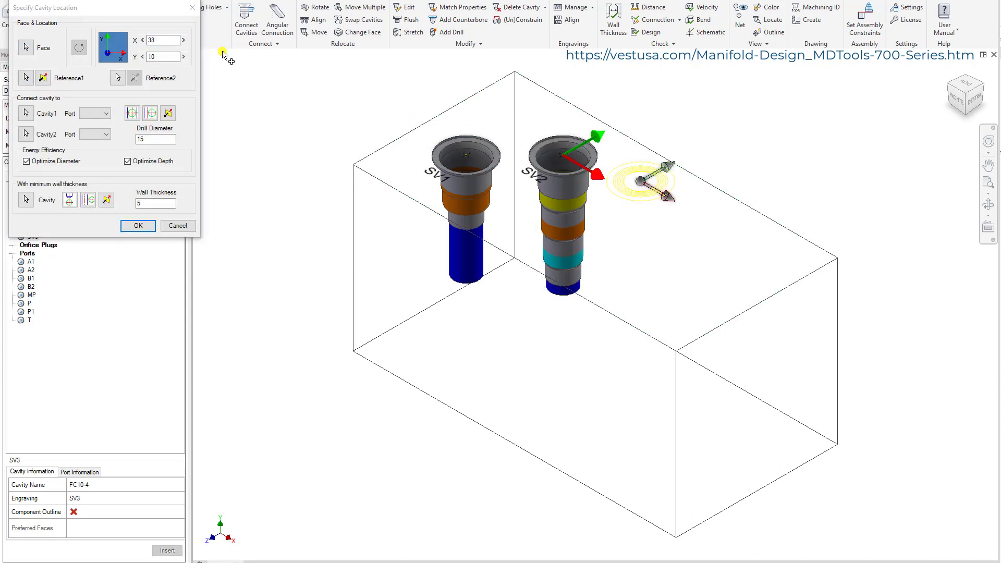
text(45)
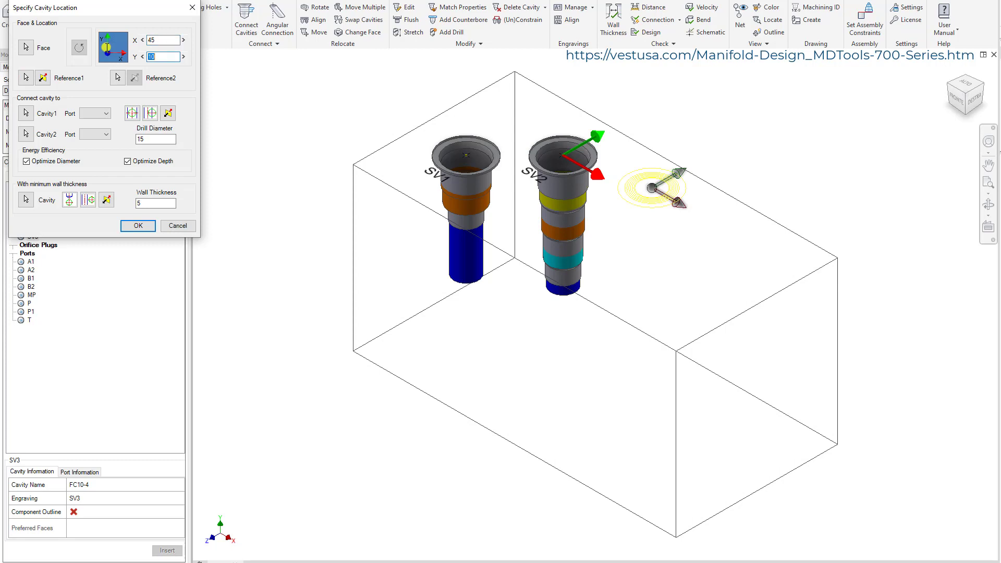
text(0)
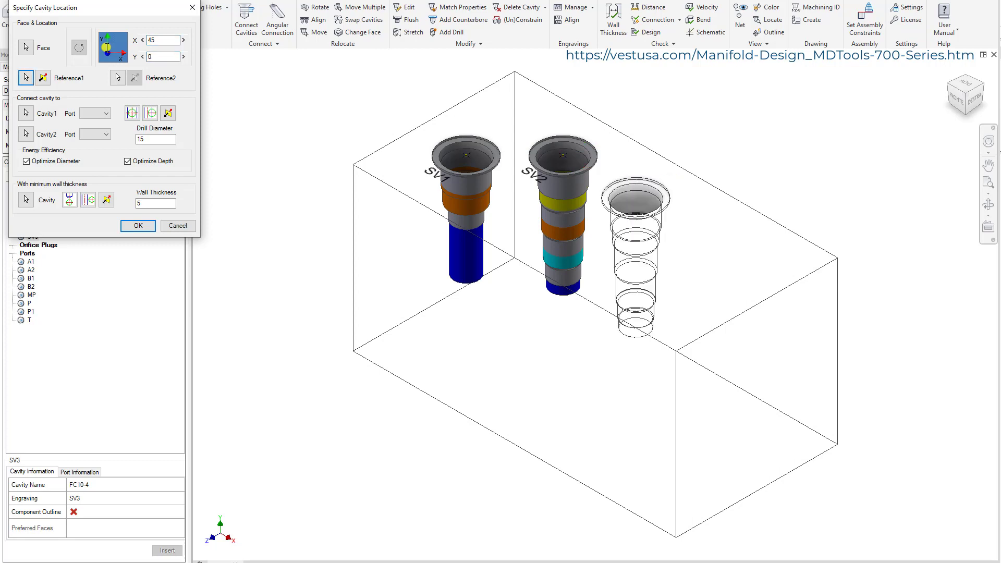
key(Return)
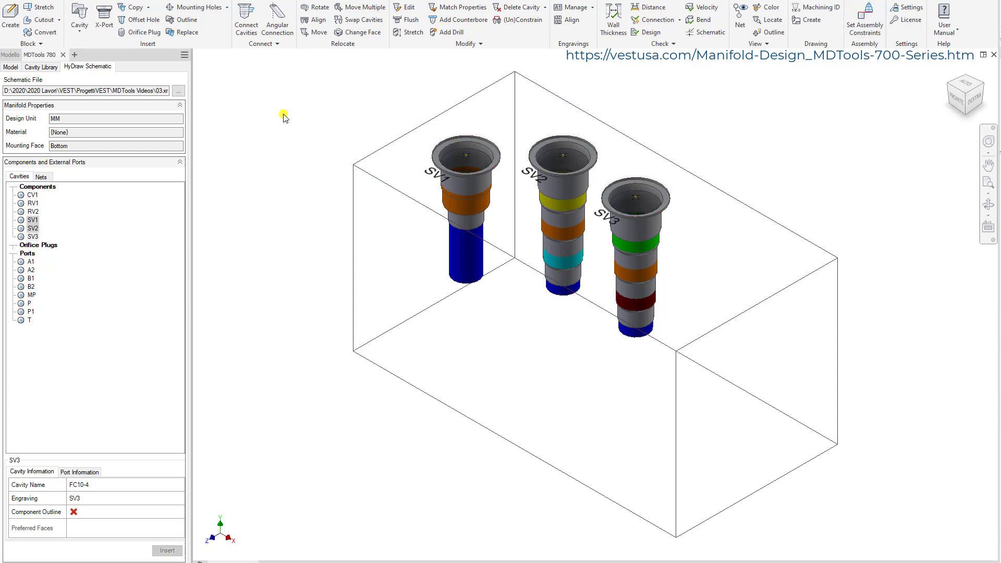
Create a new assembly from the Standard.iam template and bring up the MDTools assembly commands.
key(ctrl+n)
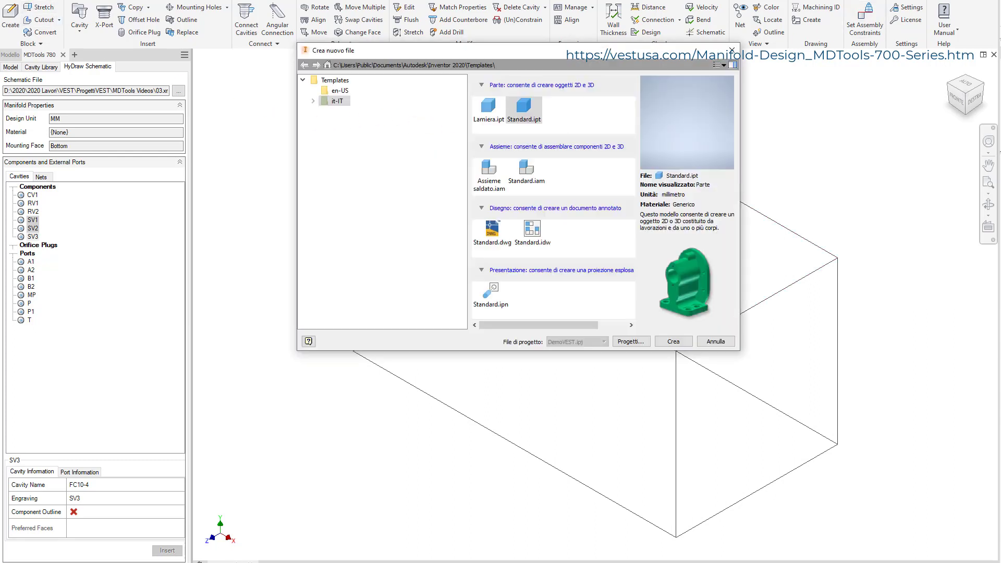
double_click(527, 171)
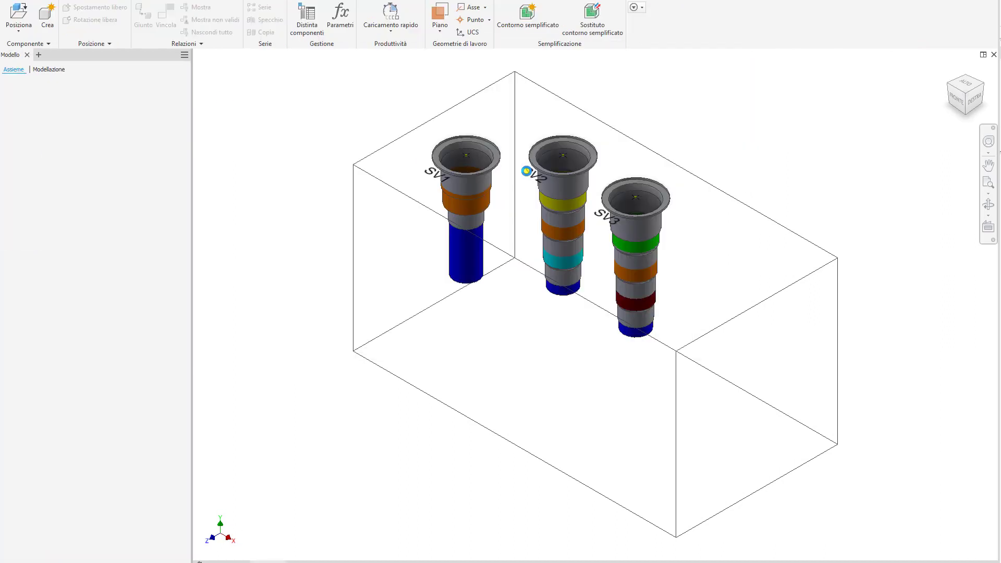
click(555, 2)
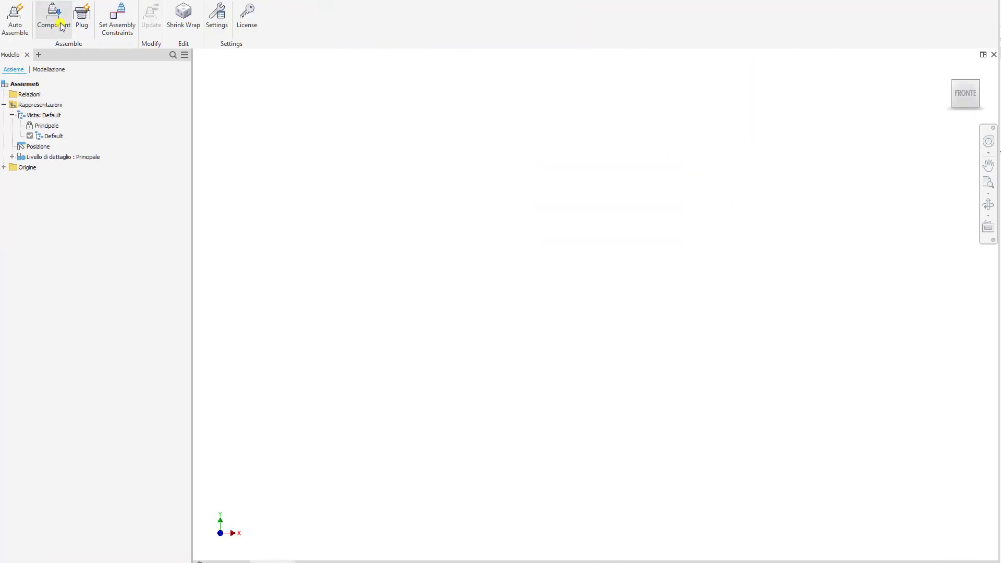
Auto-assemble the valve components onto Block_03.ipt from the MDTools Videos folder.
click(15, 15)
click(498, 307)
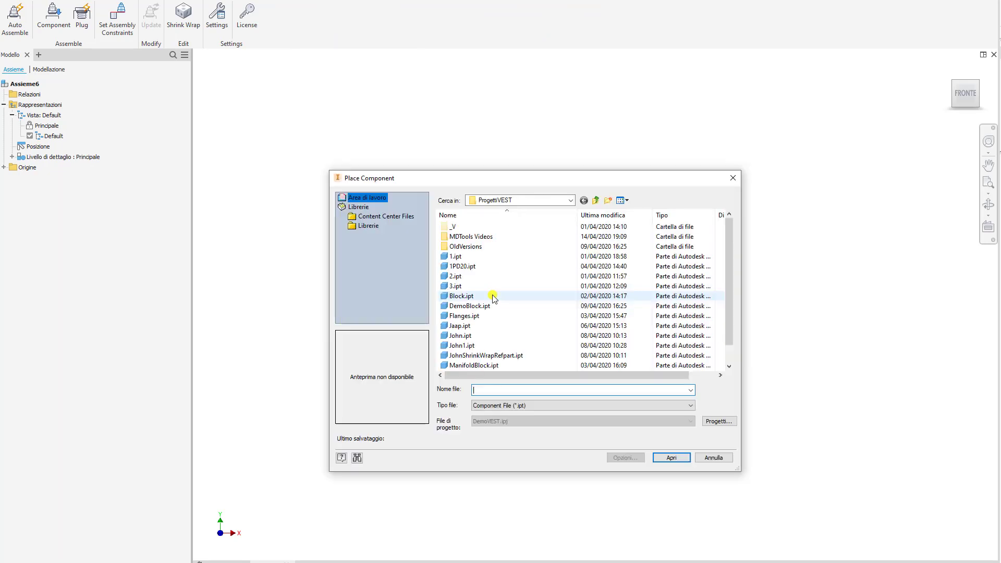
click(475, 237)
double_click(475, 238)
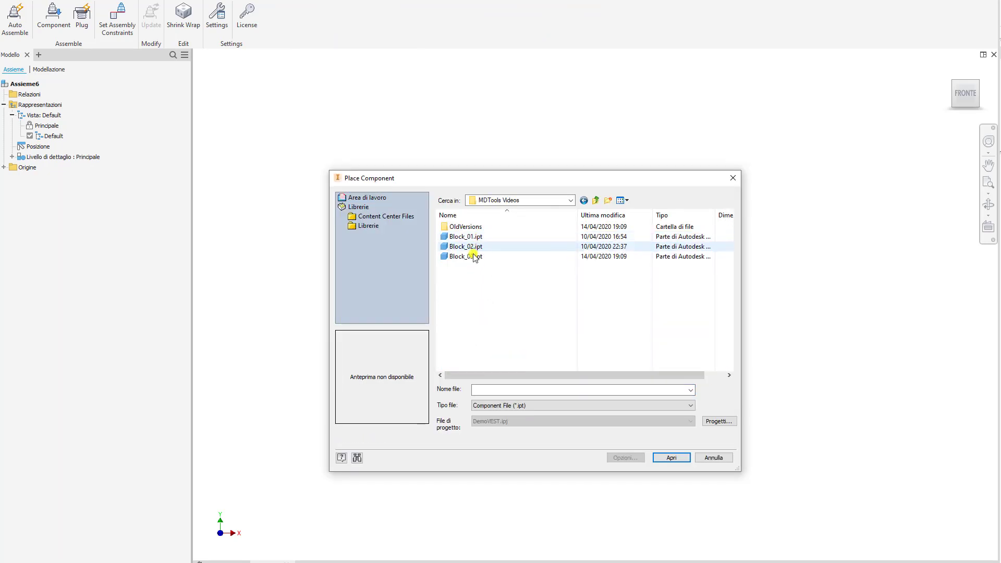
double_click(474, 320)
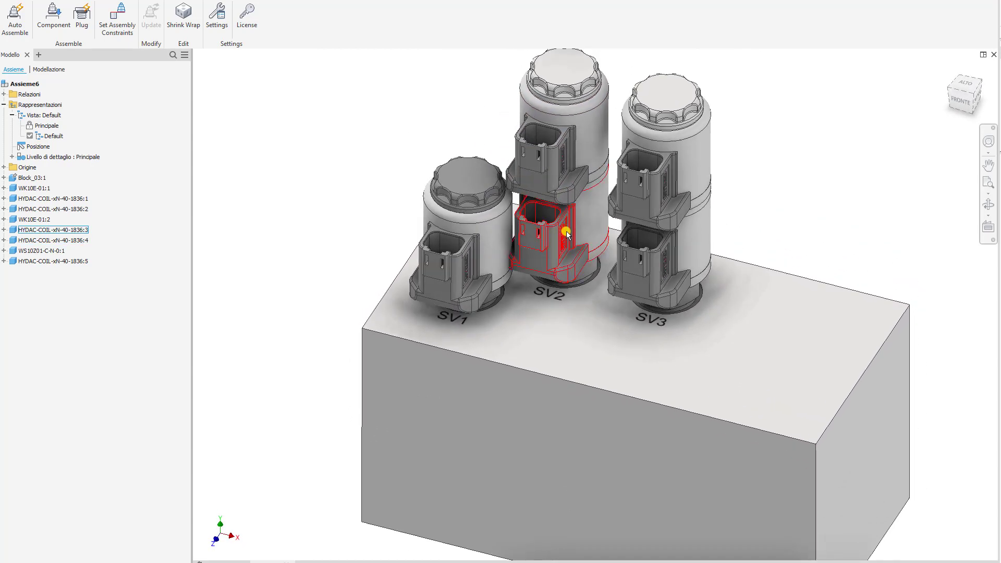
Rotate both SV2 coils and one SV3 coil around their valves to reorient the connectors.
drag(556, 240, 662, 88)
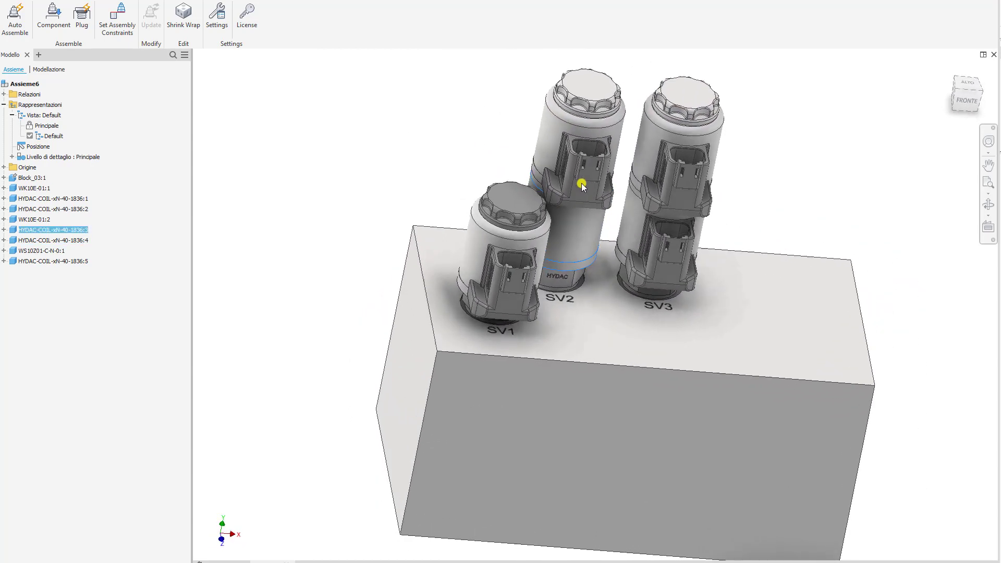
drag(606, 211, 491, 123)
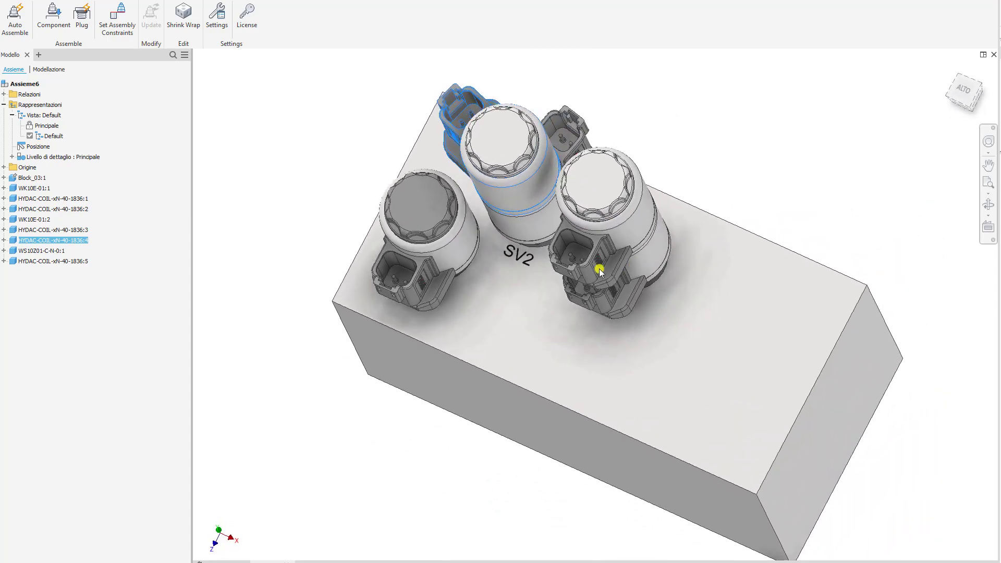
drag(600, 271, 749, 152)
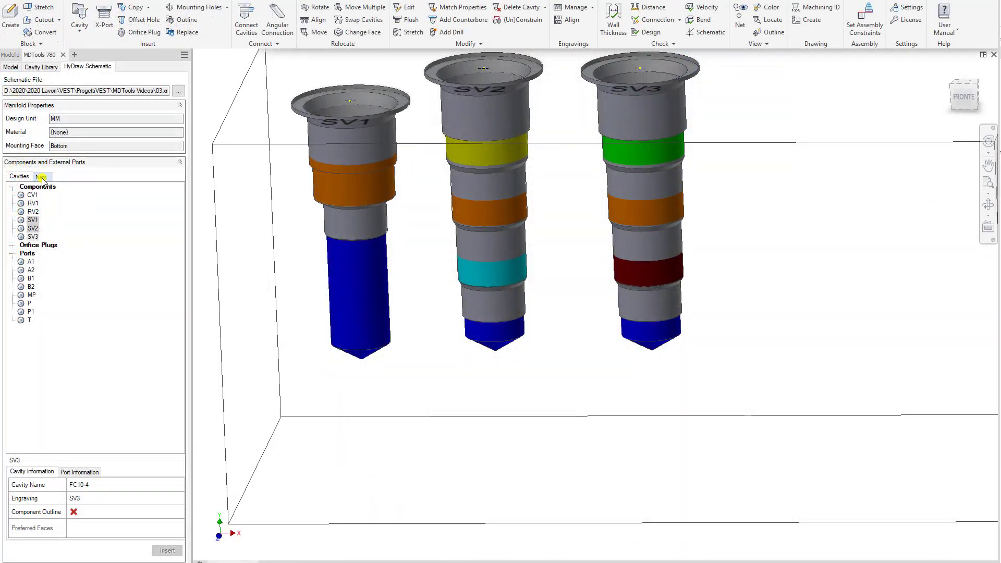
Insert the MP port from net P1 on the block's end face beside SV1, connecting it to port 3 of SV3.
click(41, 178)
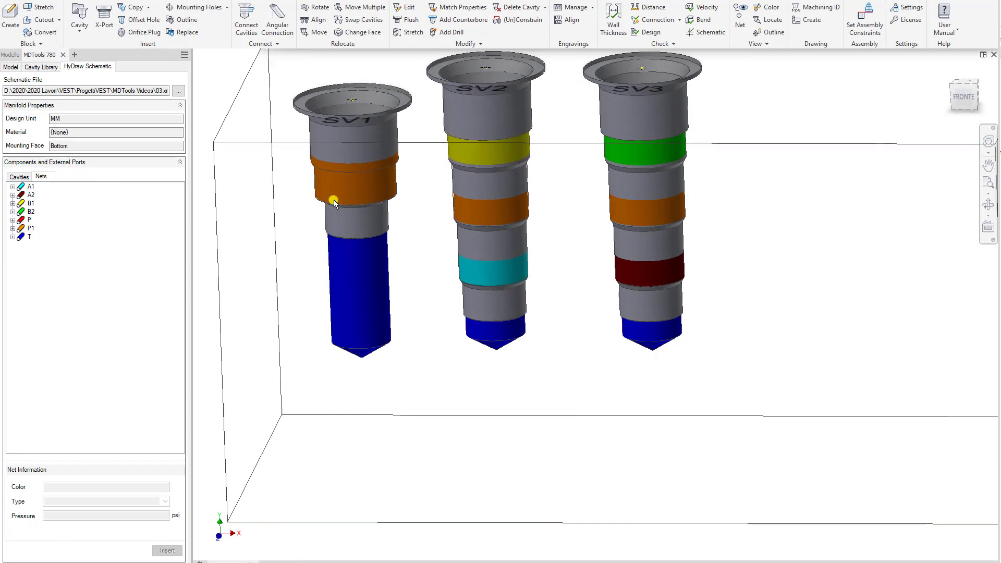
shift+middle_drag(335, 201, 306, 208)
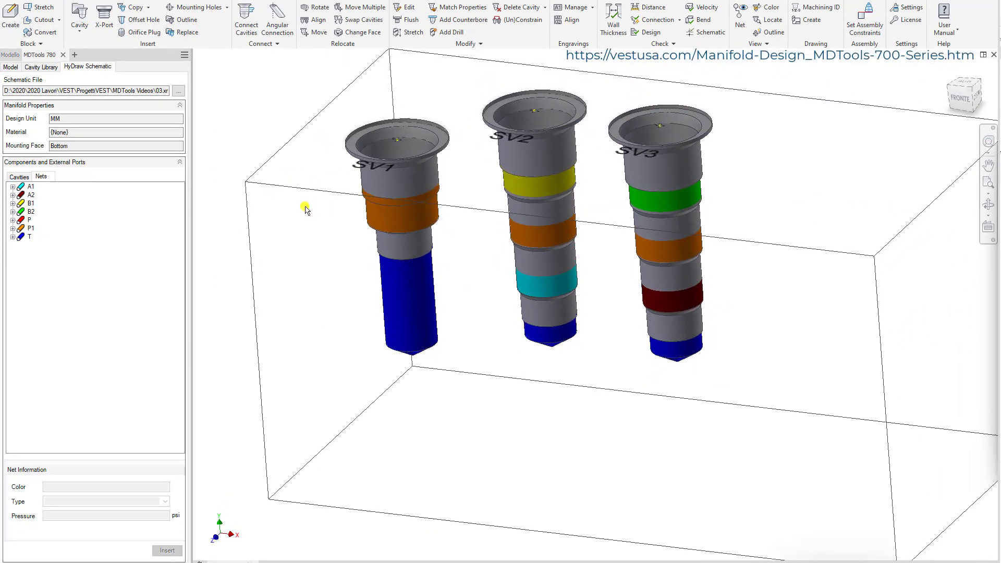
click(12, 229)
click(40, 246)
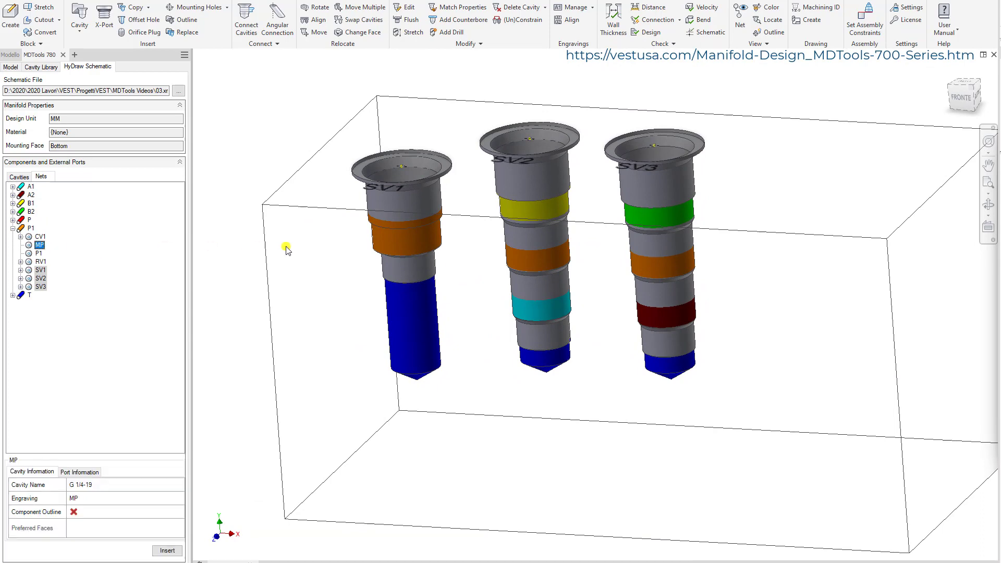
shift+middle_drag(284, 118, 328, 279)
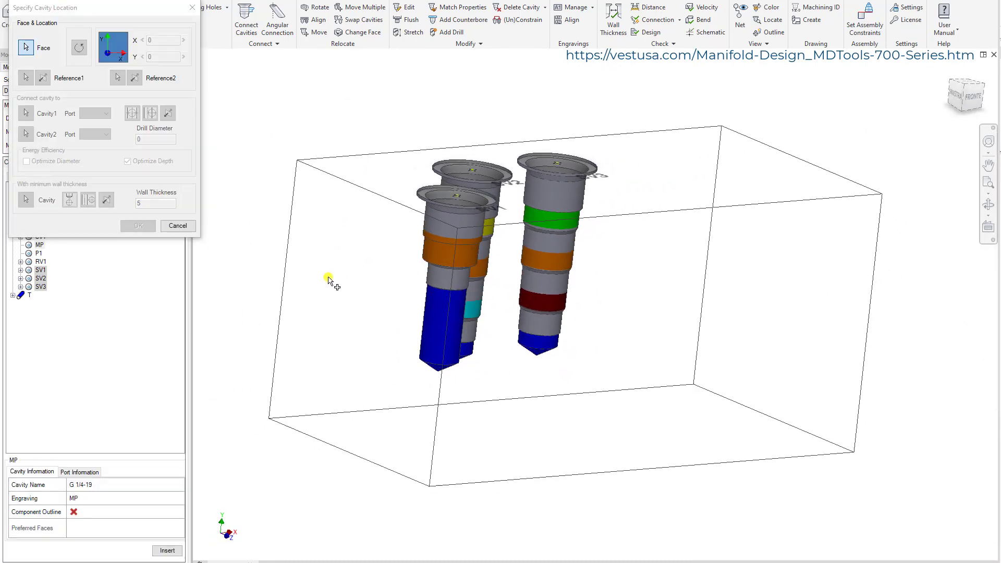
click(346, 279)
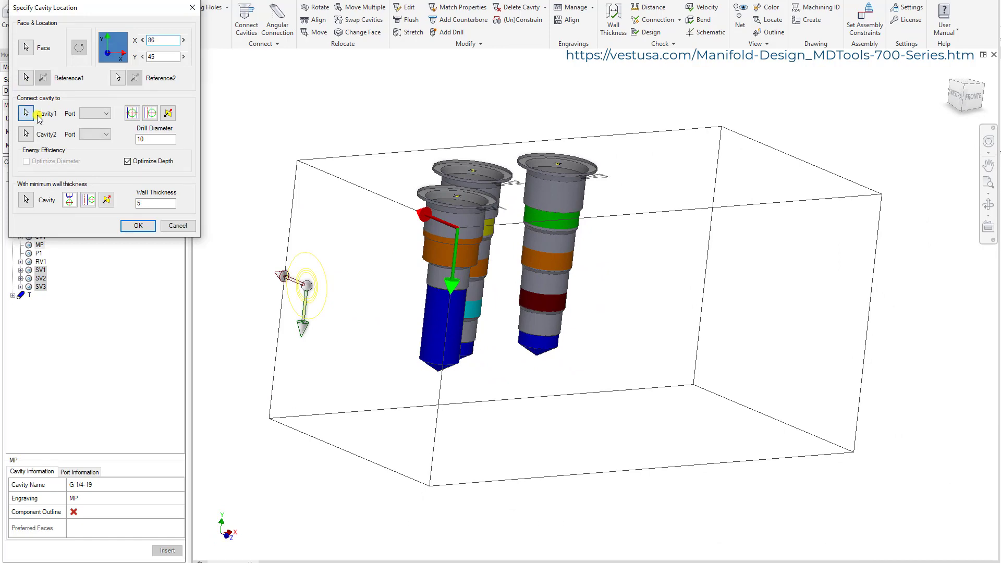
click(554, 262)
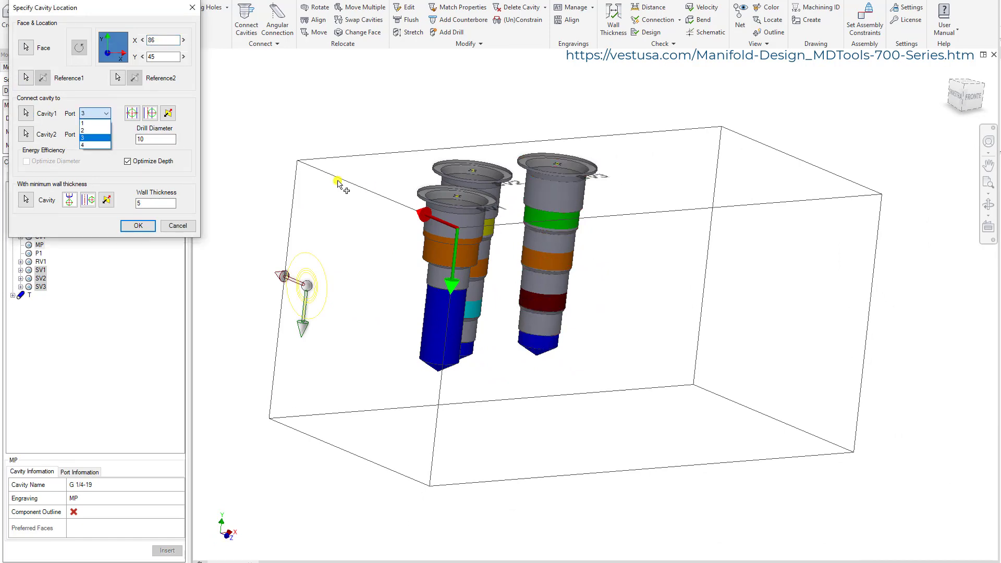
key(Return)
key(Return)
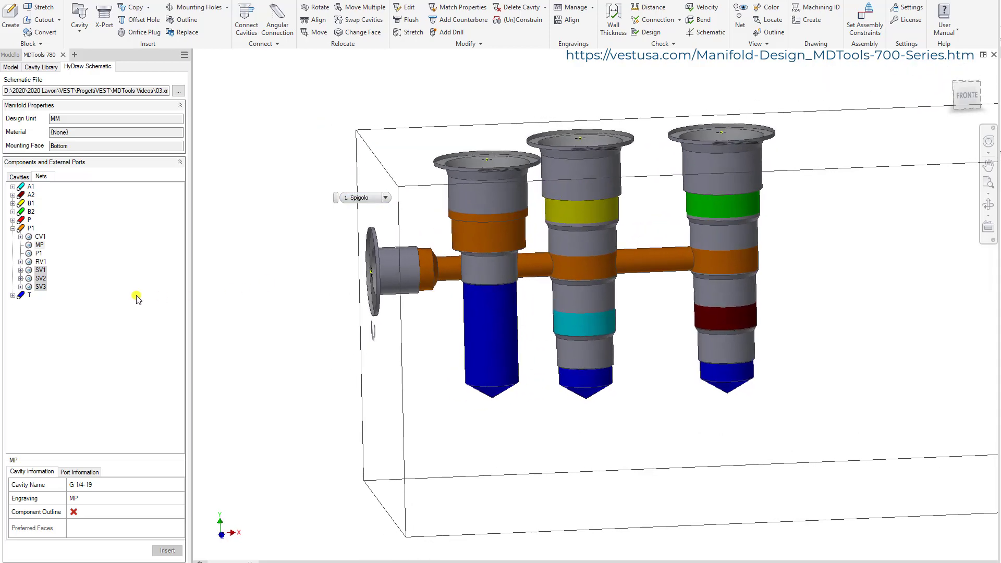
Insert the RV1 cavity from net P1 on the front face at about X 84, Y 36, connected to the MP port's drill.
double_click(42, 262)
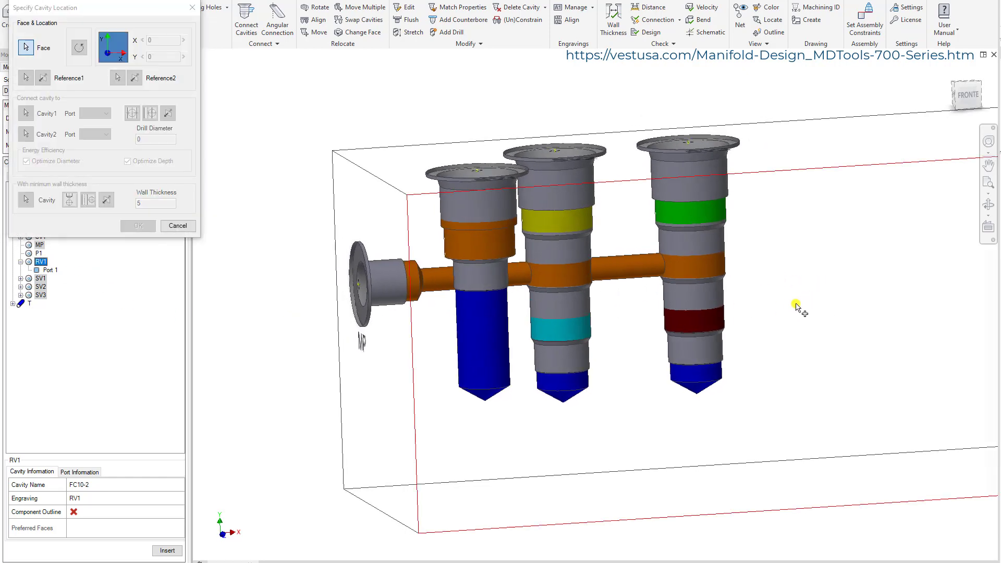
click(26, 113)
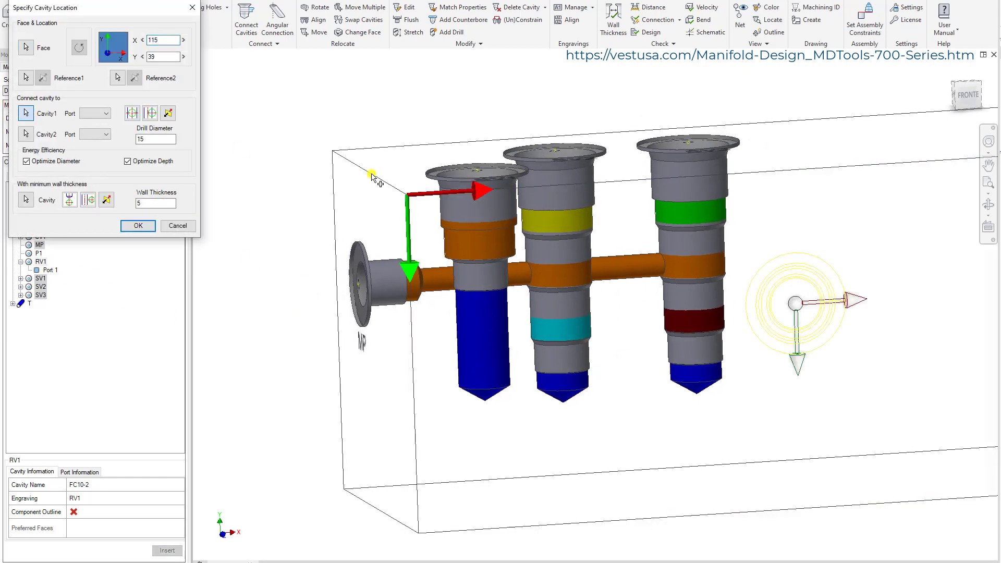
click(360, 284)
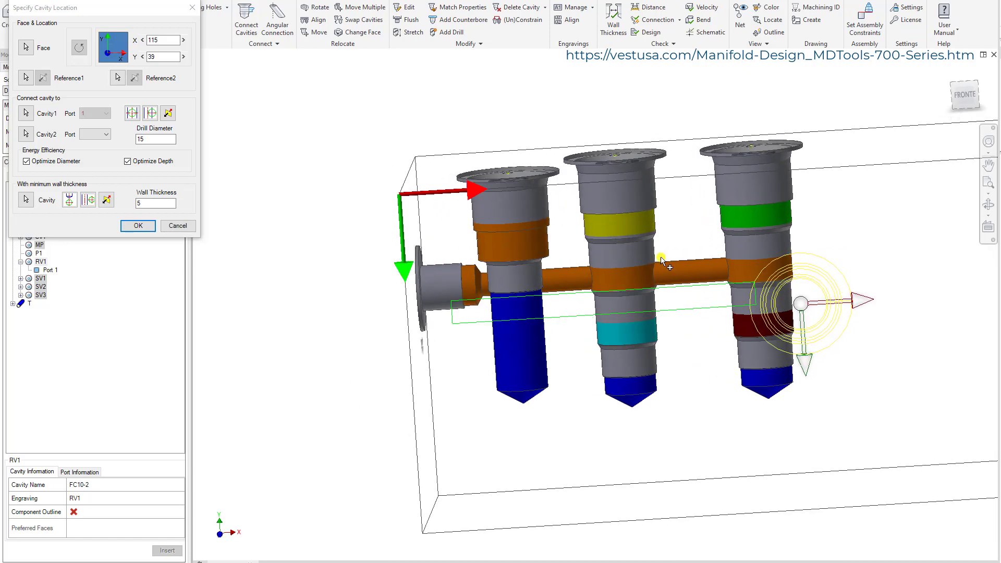
click(138, 114)
drag(802, 308, 752, 298)
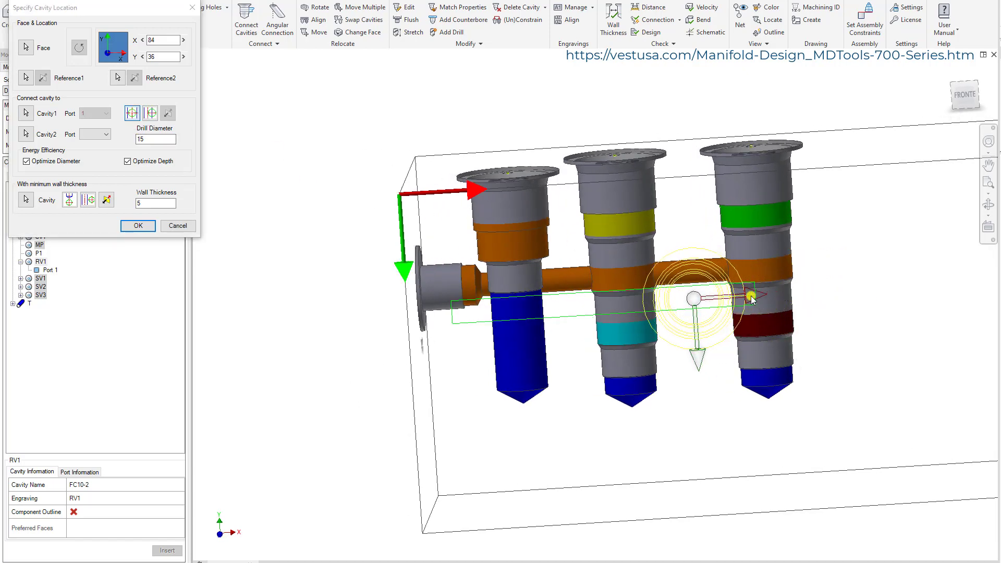
click(149, 228)
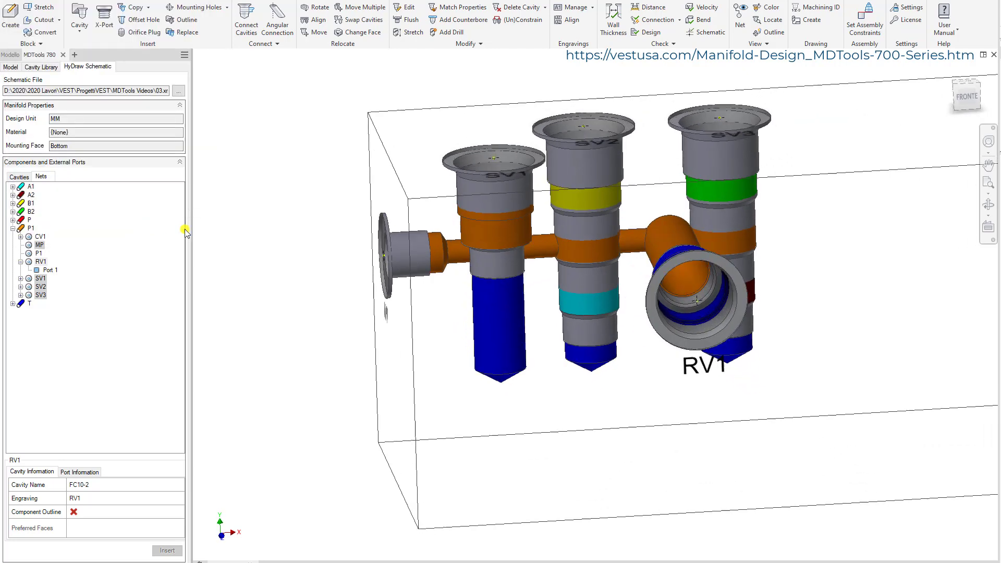
Set the diameter of the RV1 cavity's drill to 10 mm with Stretch Drill.
click(413, 33)
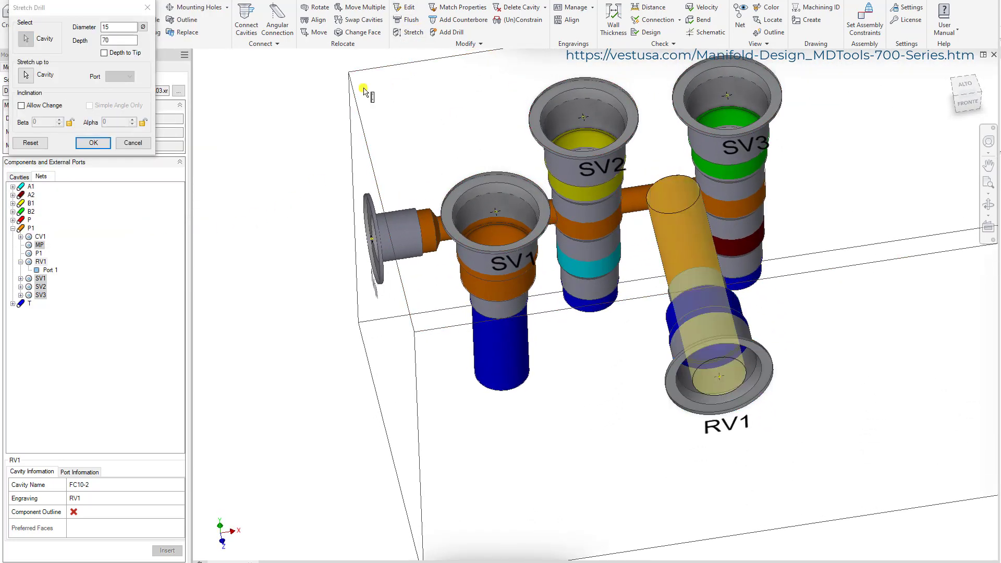
double_click(127, 25)
text(10)
key(Tab)
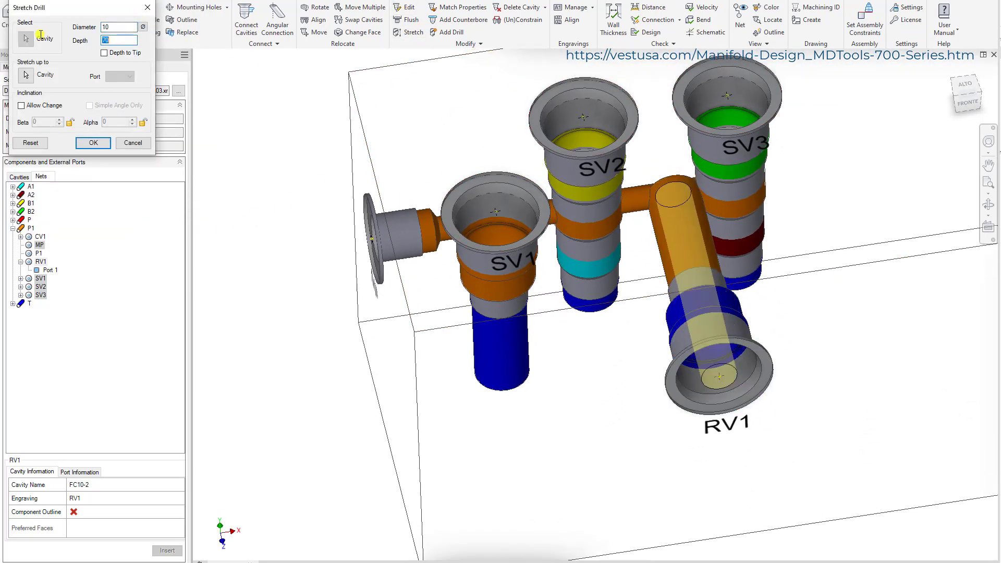
key(Return)
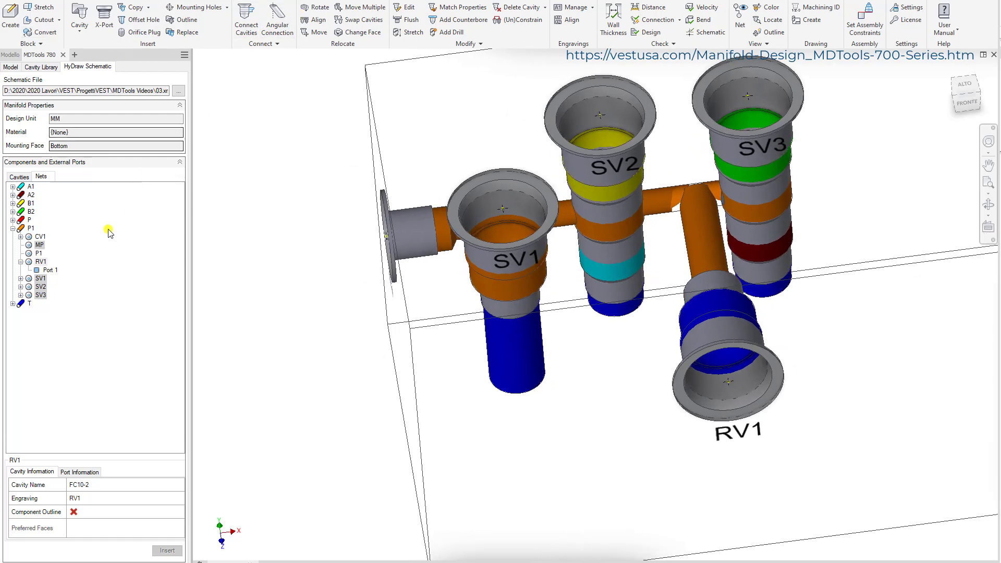
Insert the CV1 cavity from net P1 on the block's rear face at about X 78, Y 70.
click(40, 236)
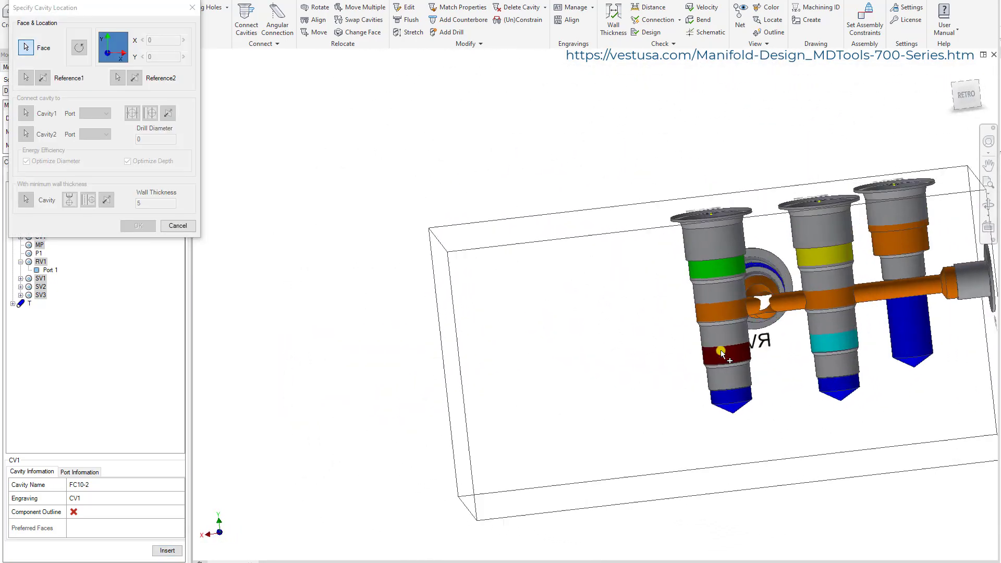
click(768, 402)
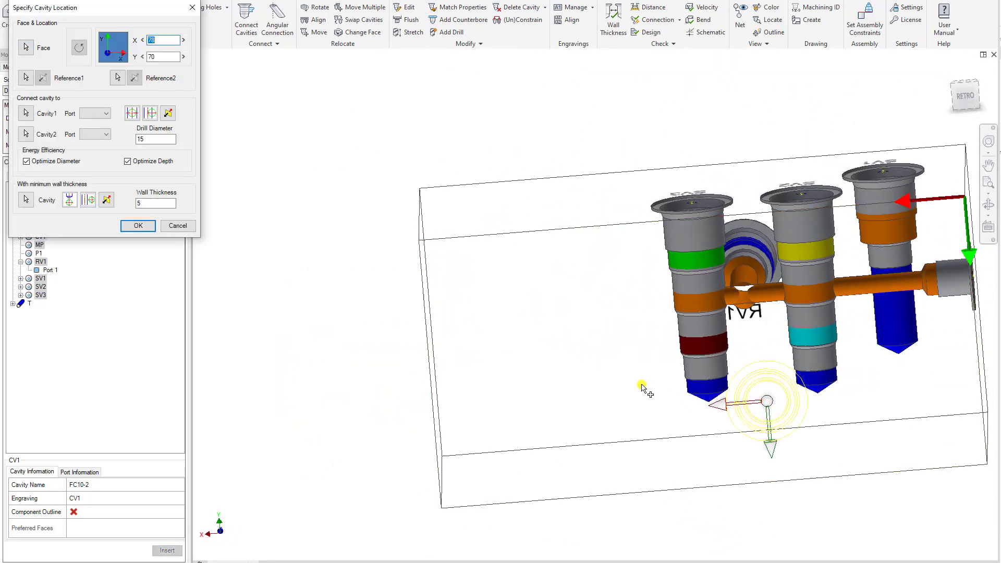
click(139, 228)
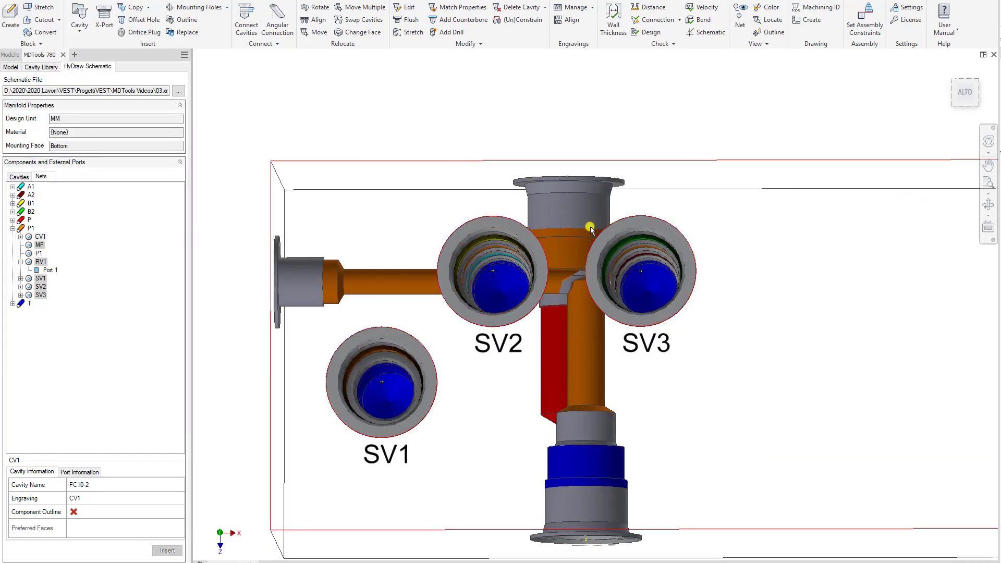
Move the SV3 cavity away from SV2 to X 120, Y 70 on the upper face.
click(640, 223)
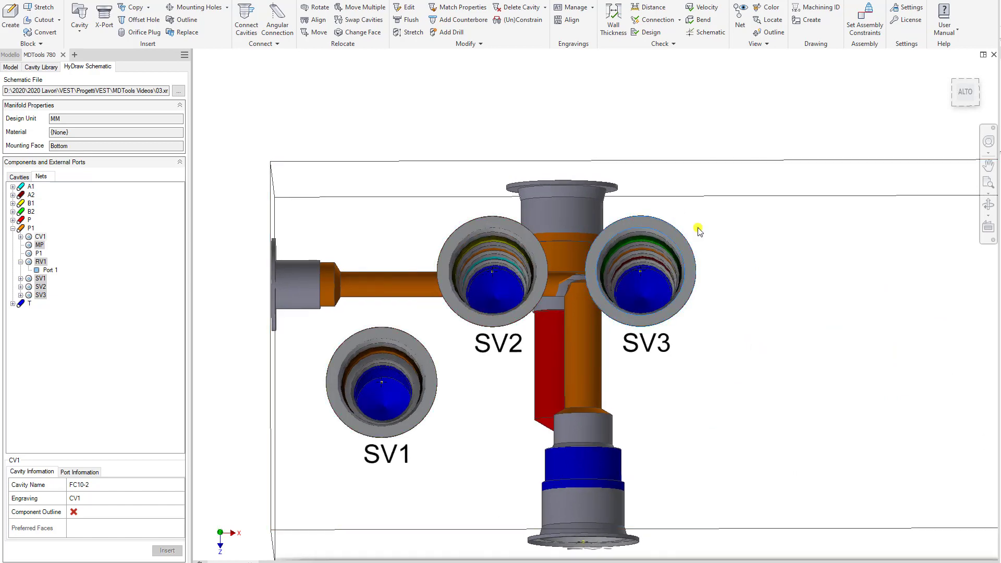
drag(698, 270, 763, 271)
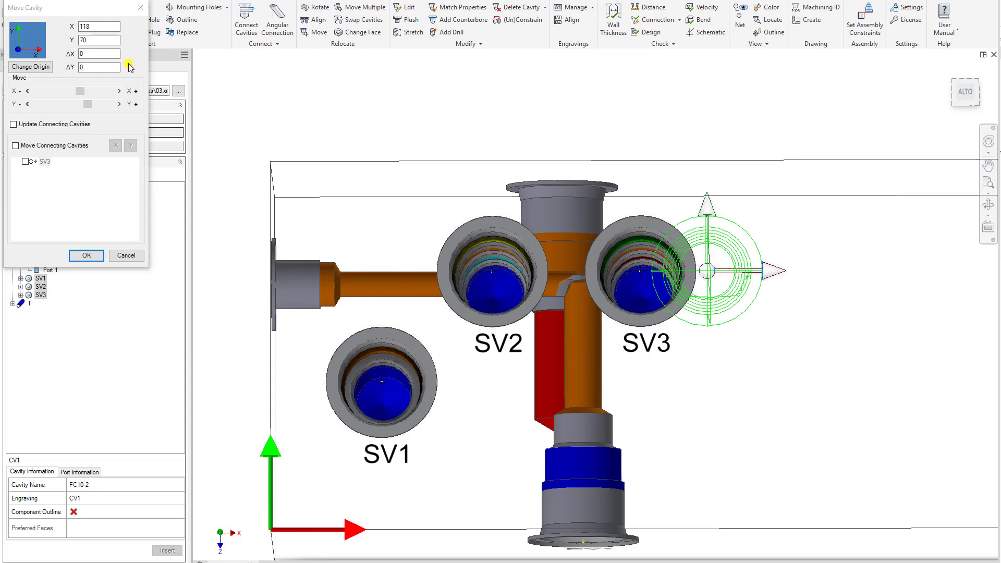
click(29, 33)
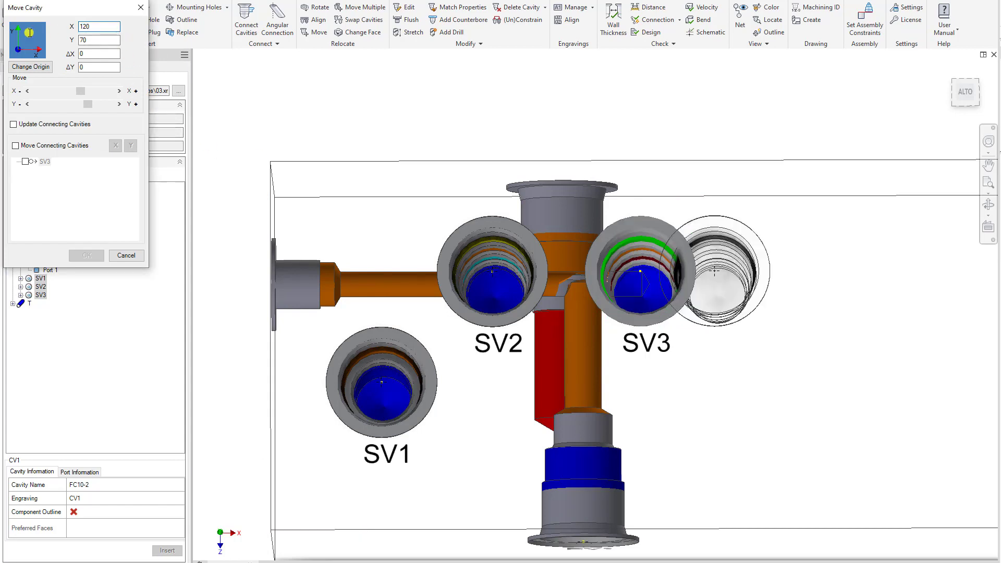
key(Return)
Move the CV1 cavity on the rear face to about X 90, Y 37, in line with the P1 drill.
click(315, 33)
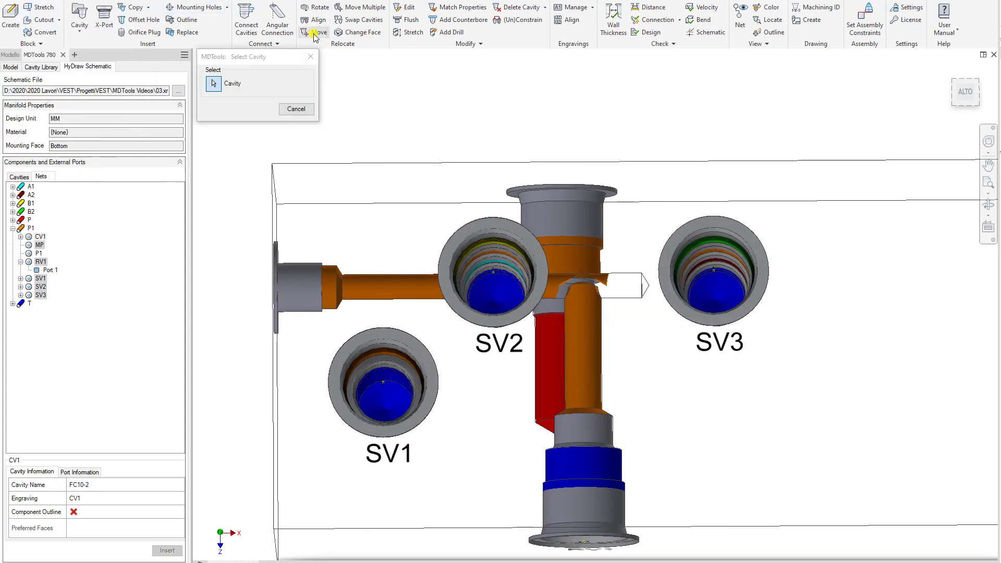
click(573, 216)
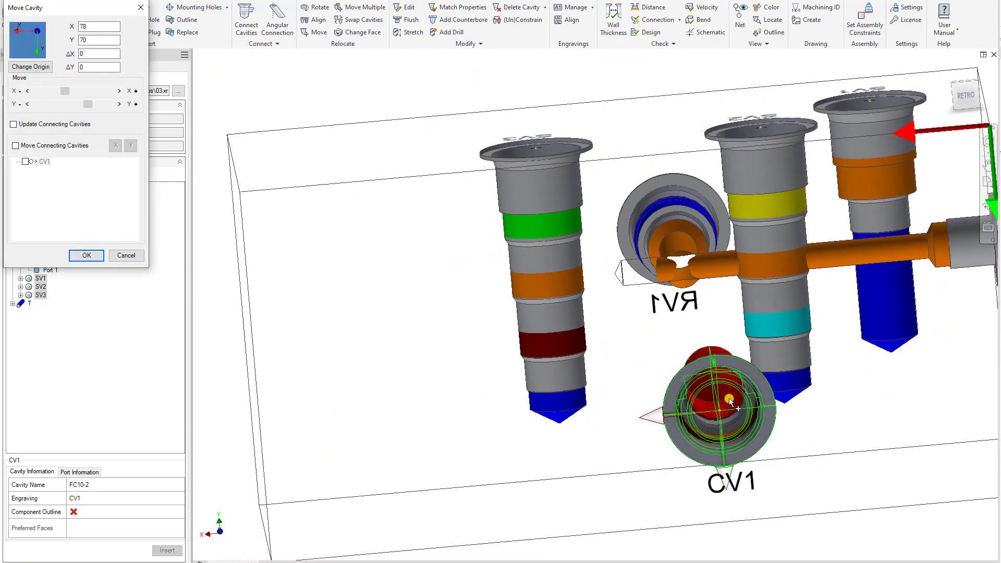
drag(726, 415, 666, 294)
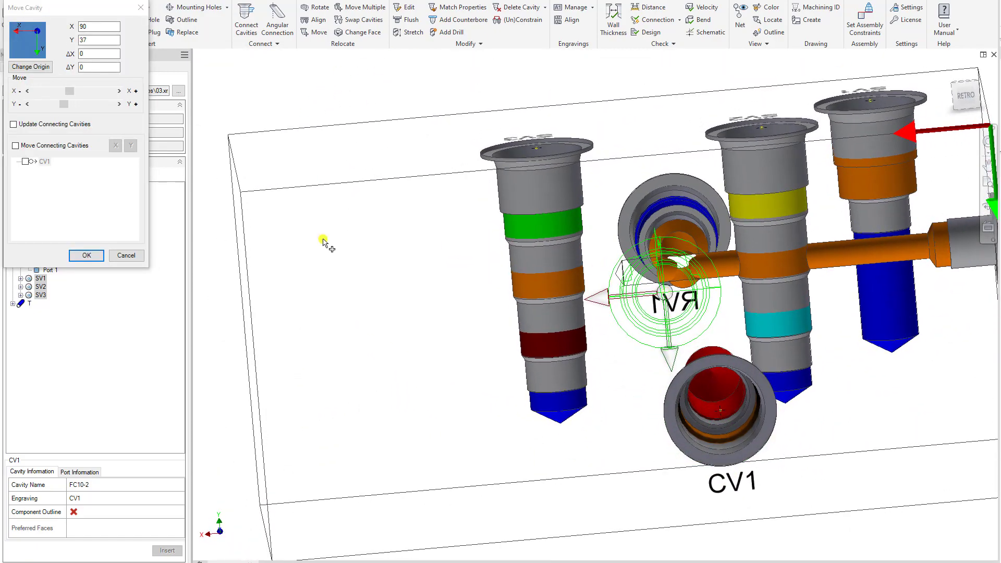
click(87, 255)
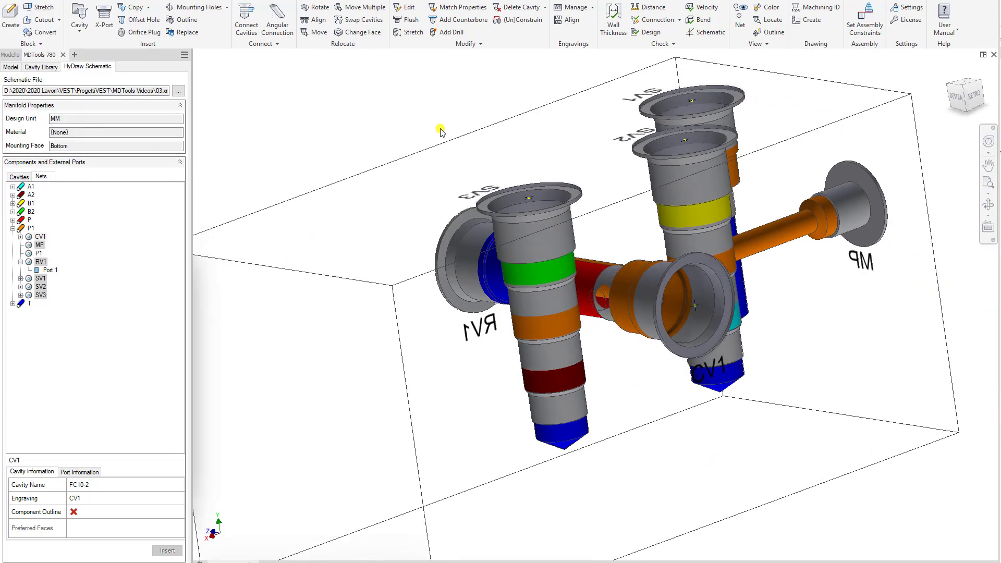
Change the RV1 cavity's face from the front to the block's end face opposite the MP port.
click(360, 32)
click(384, 322)
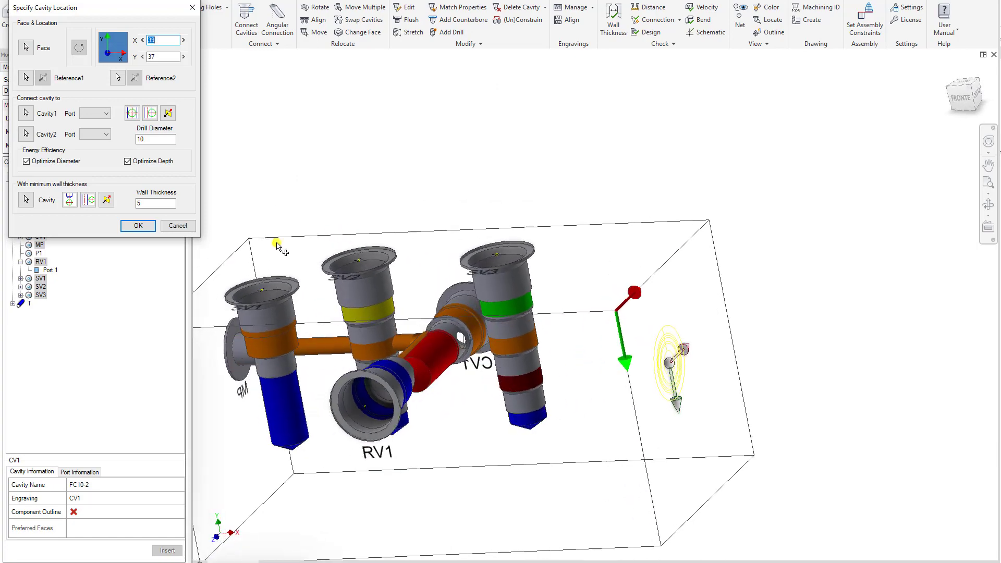
click(138, 226)
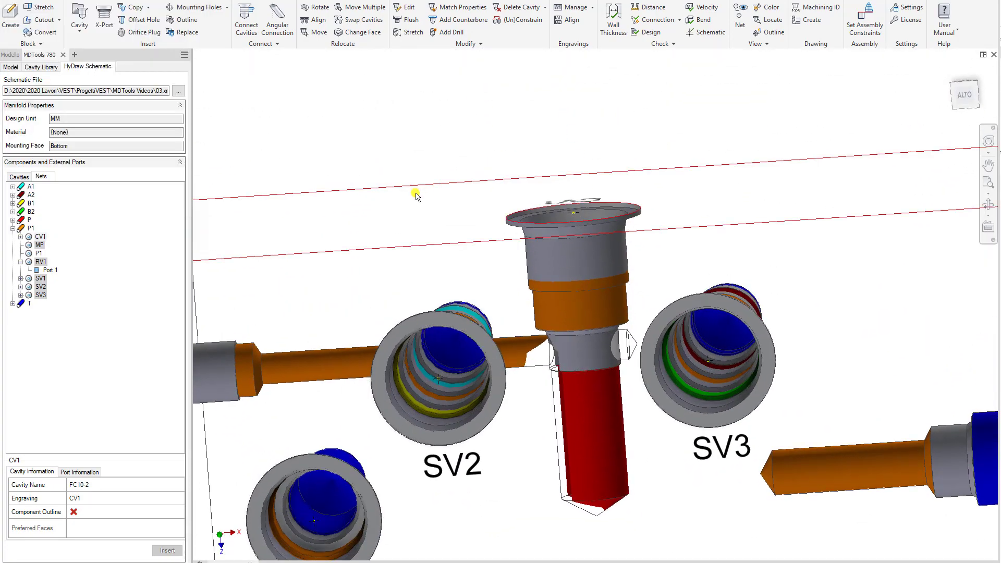
Stretch the block from its rear face to a width of 90 mm.
double_click(436, 179)
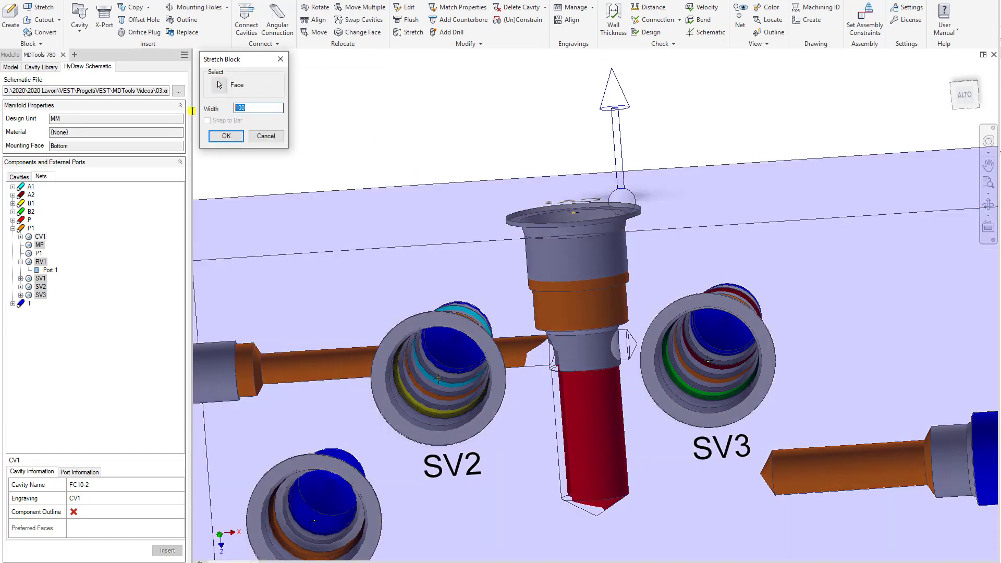
key(Return)
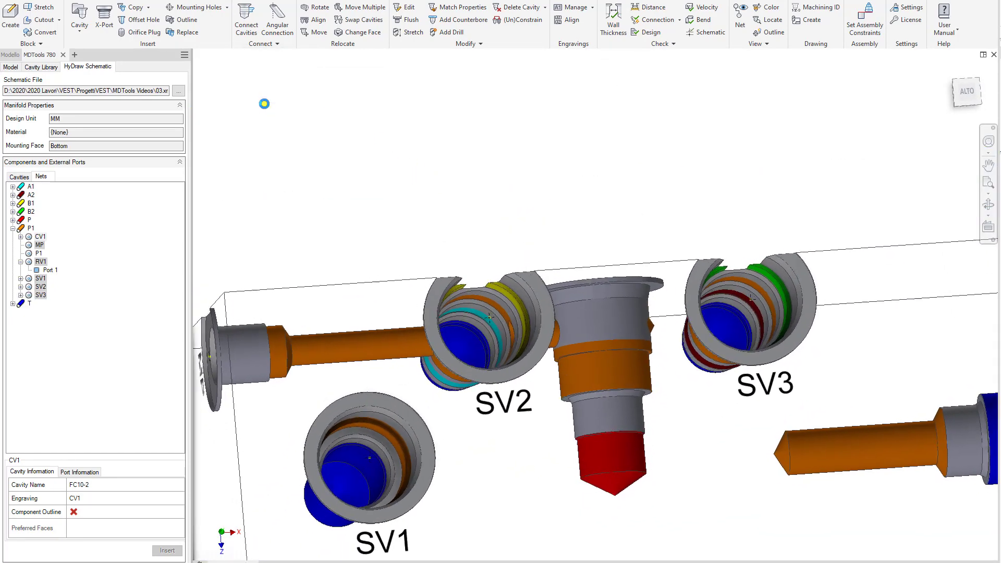
click(402, 218)
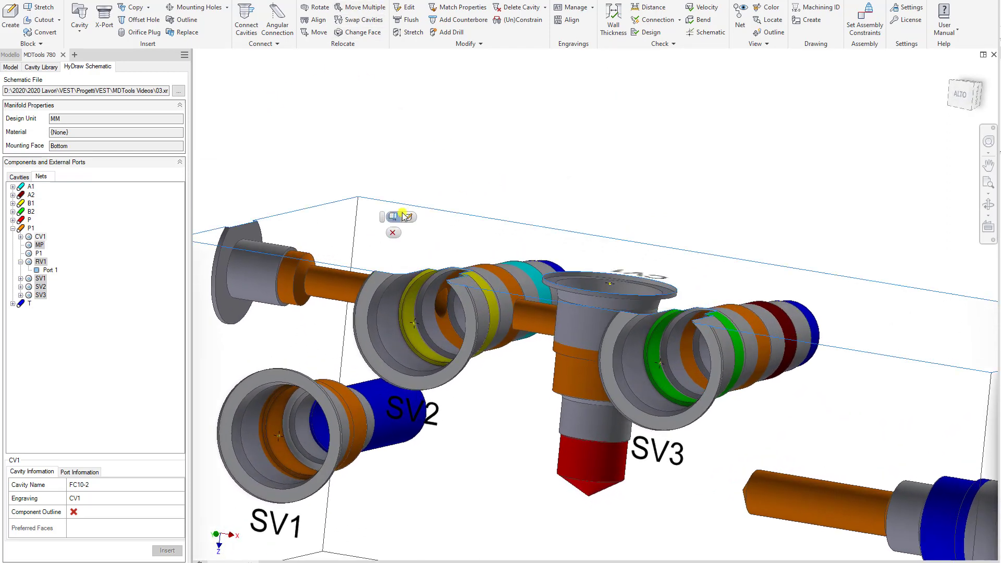
click(397, 217)
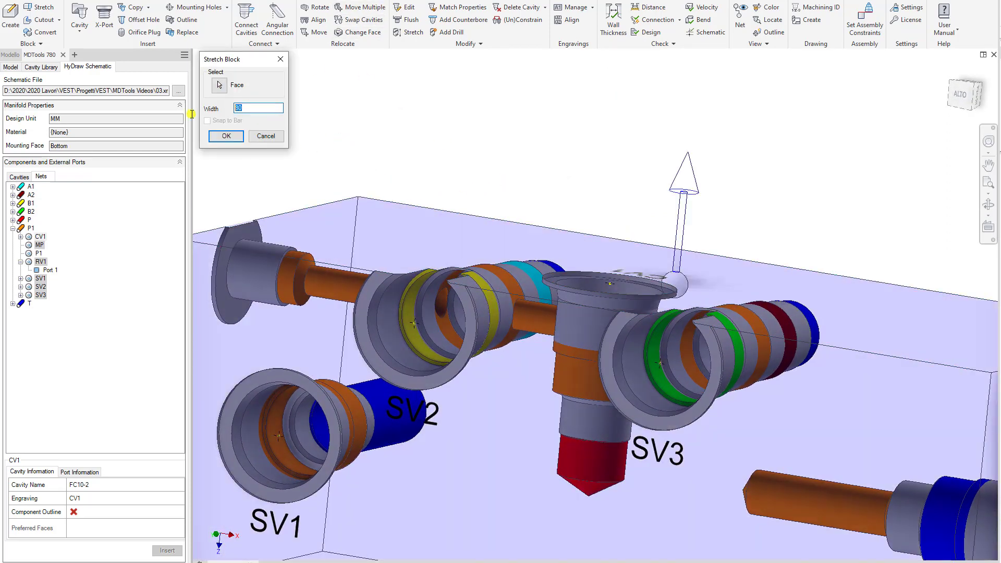
text(90)
key(Return)
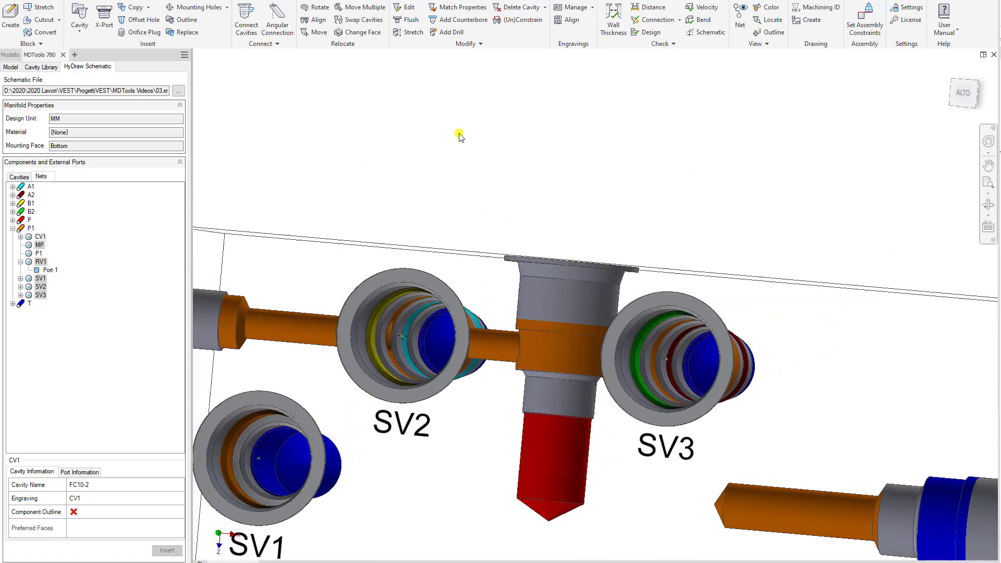
Stretch the MP port's drill to a depth of 115 mm so that it reaches SV3.
click(409, 31)
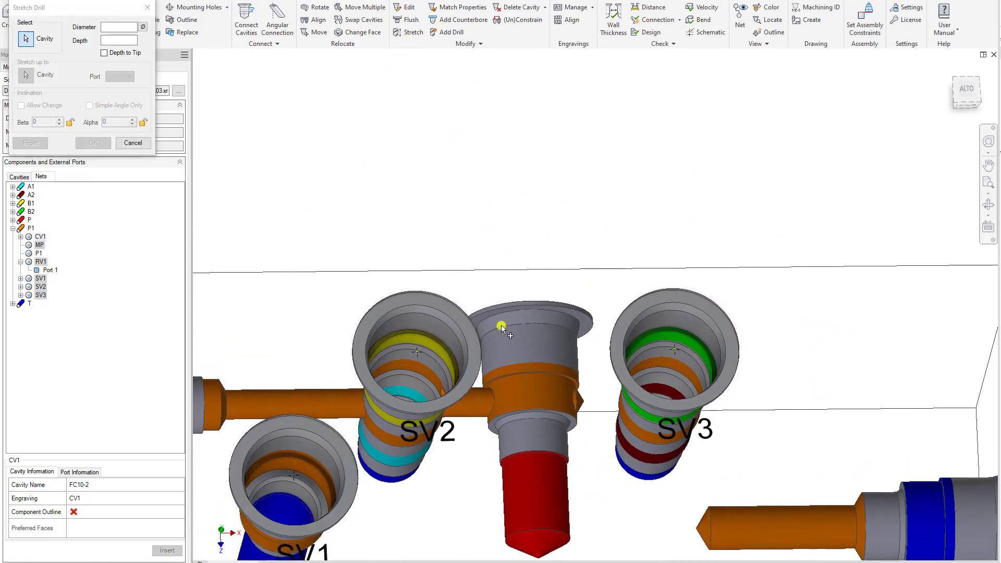
click(472, 400)
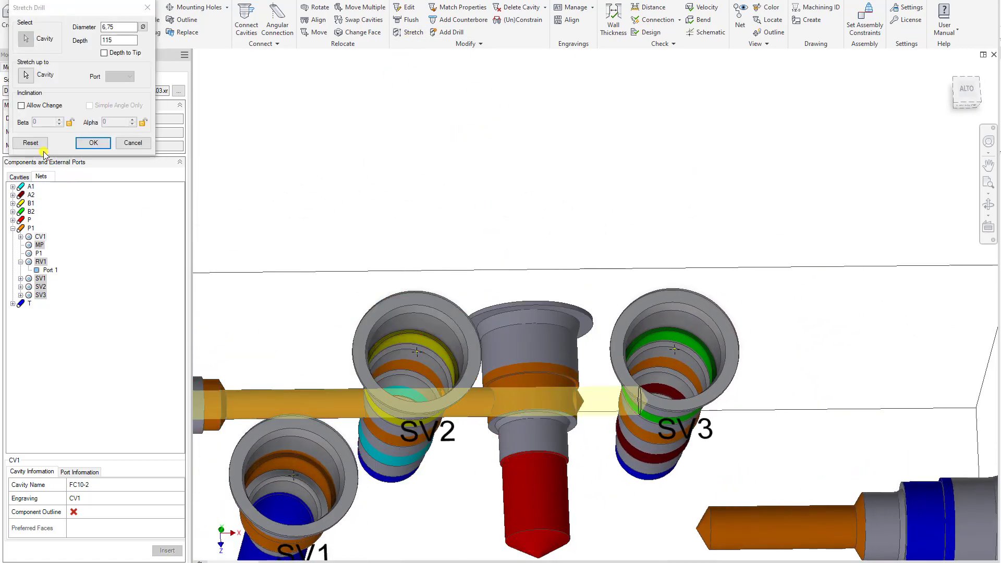
click(93, 143)
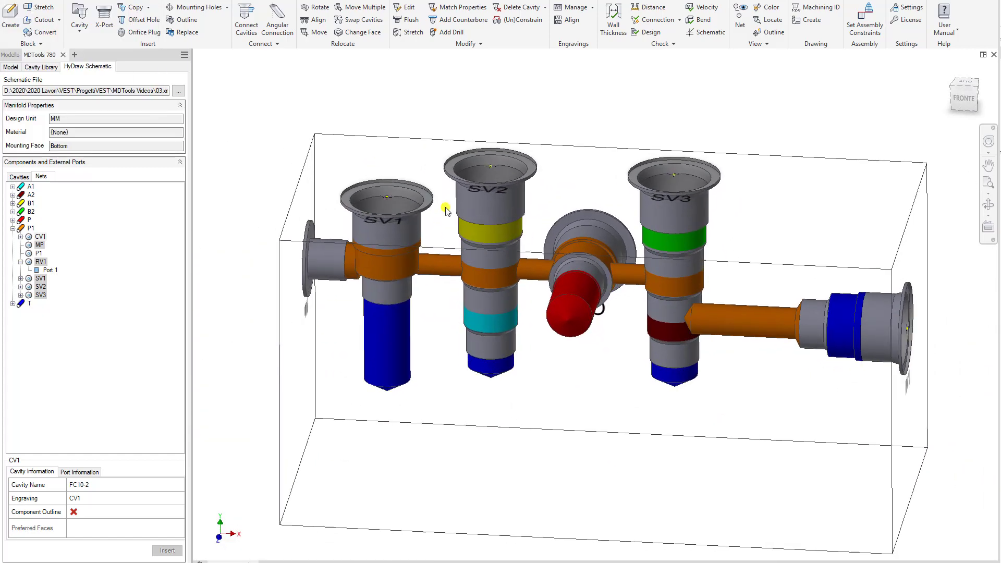
Set the diameter of CV1's red port drill to 12 mm with Stretch Drill.
click(405, 34)
click(577, 319)
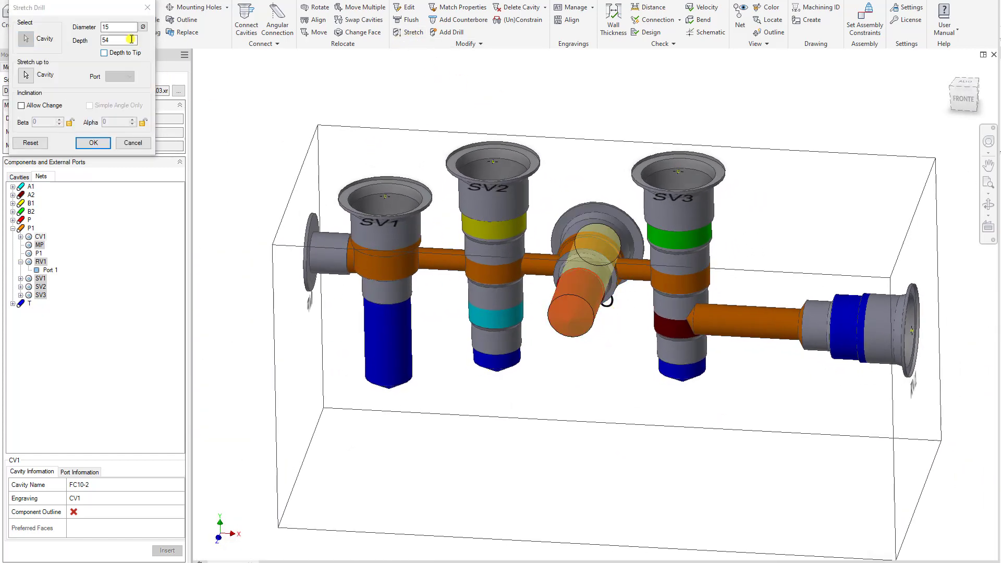
text(12)
key(Tab)
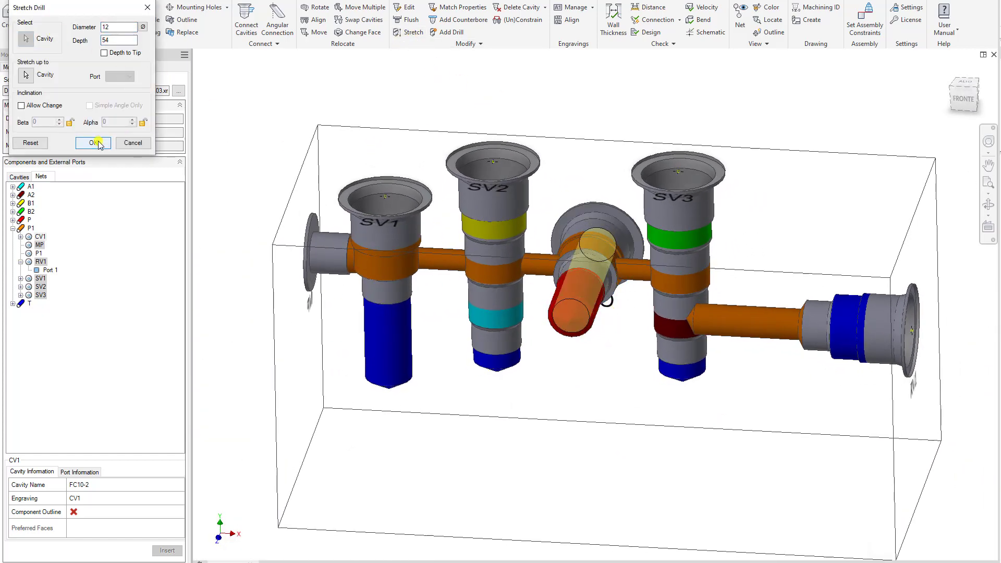
click(94, 143)
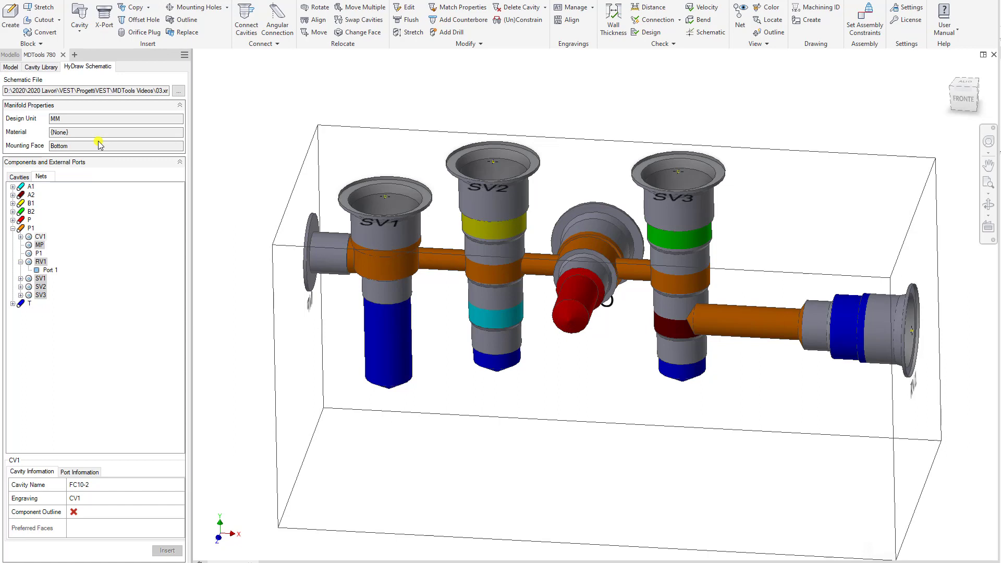
Insert the P port from the P net on the front face, at offset X 0, Y 0 from the CV1 cavity.
click(13, 220)
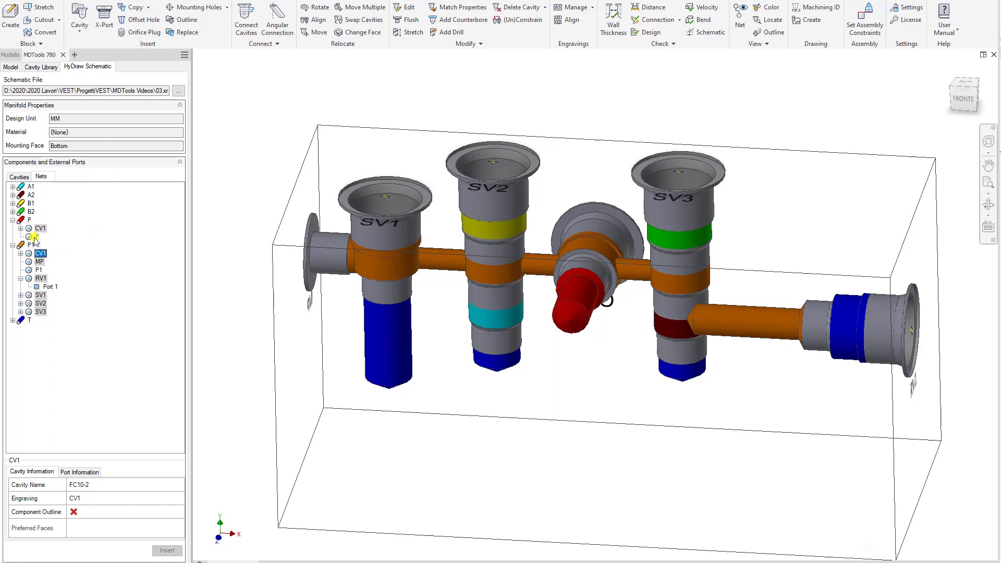
click(33, 236)
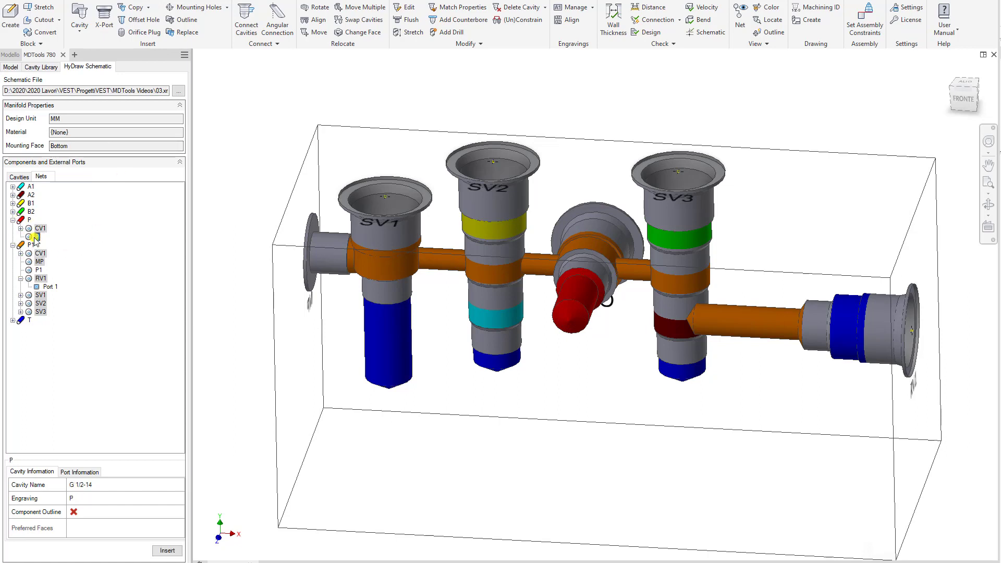
click(584, 466)
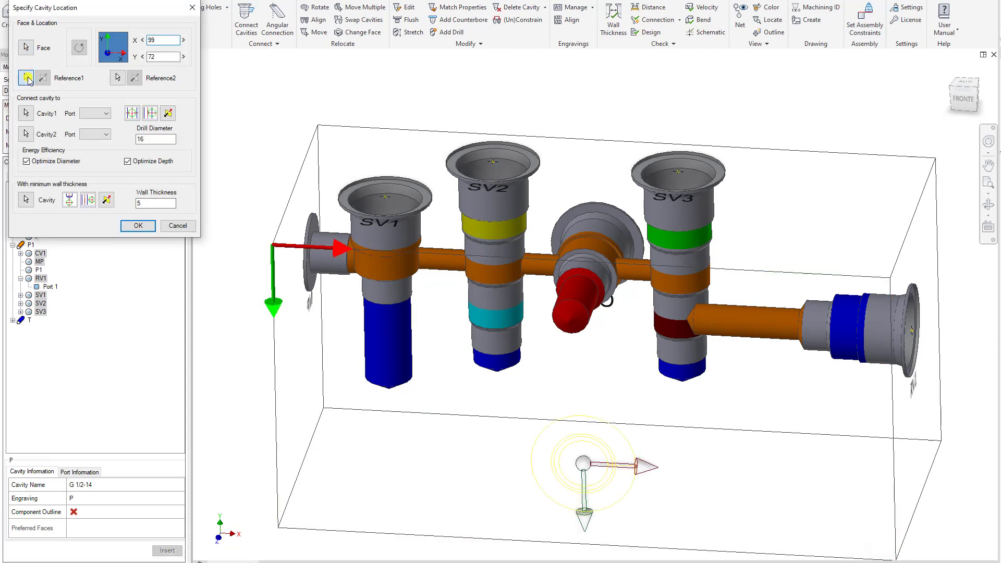
click(542, 263)
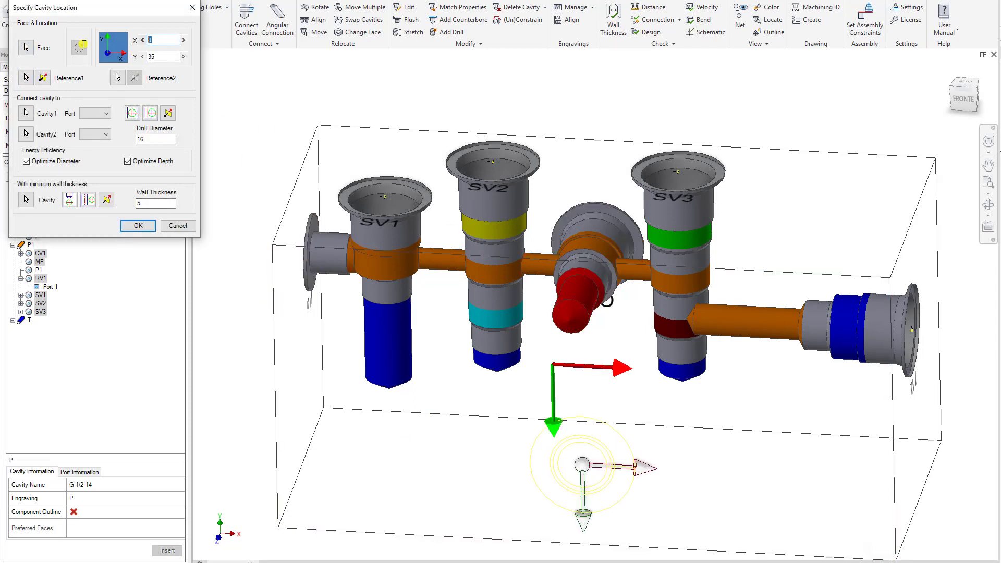
text(0)
key(Tab)
text(0)
key(Return)
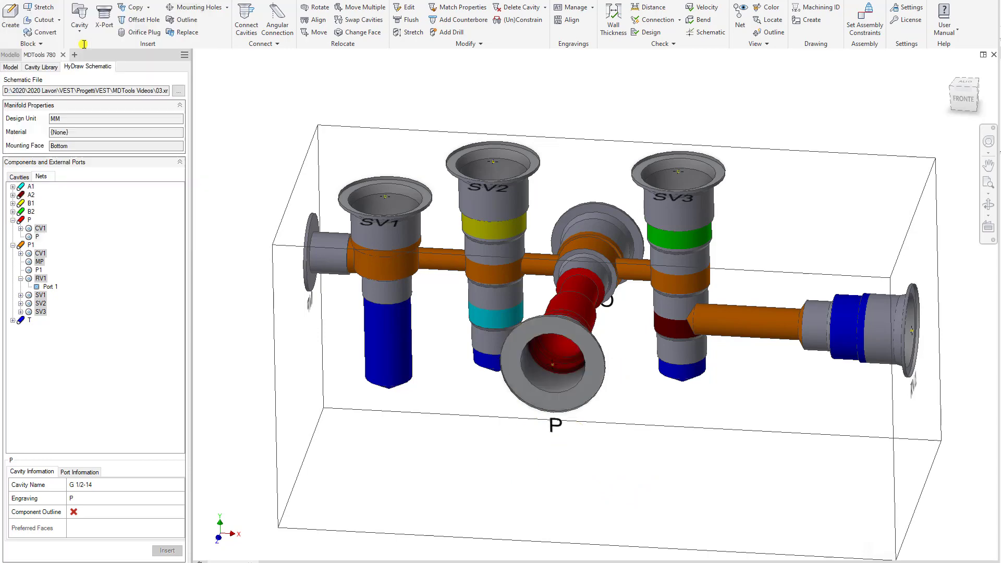
Set the P port's drill diameter to 12 mm with Stretch Drill.
click(413, 32)
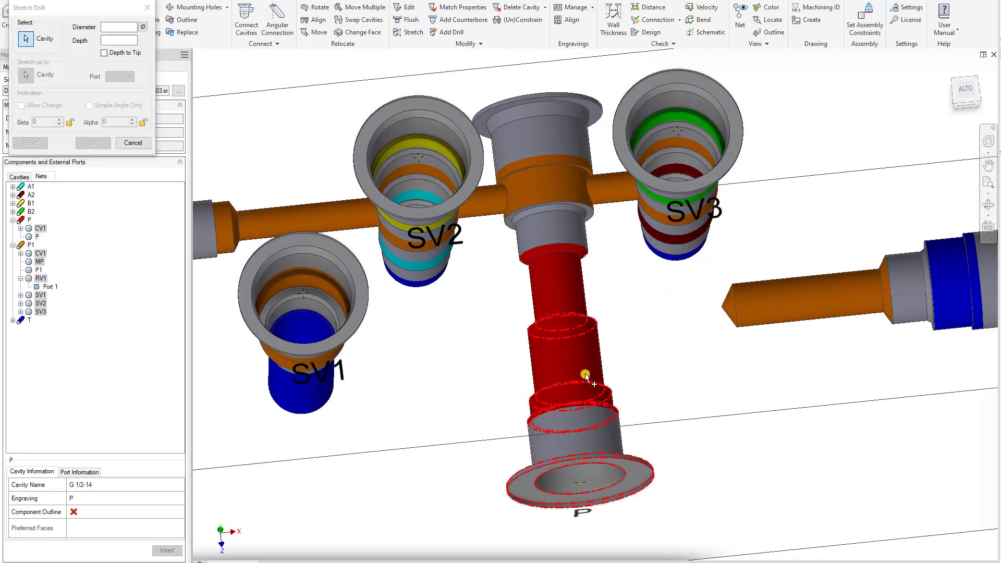
click(585, 370)
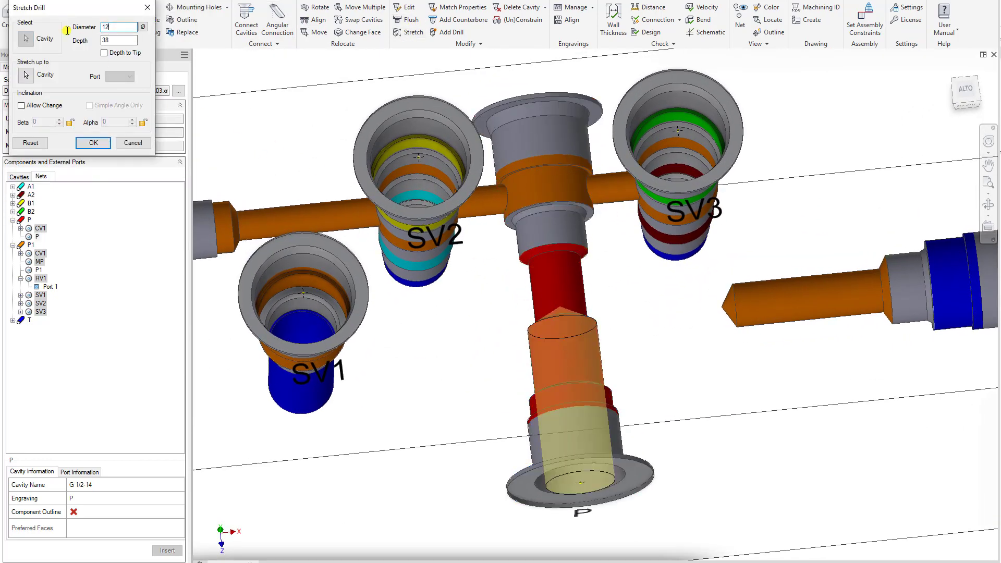
key(Return)
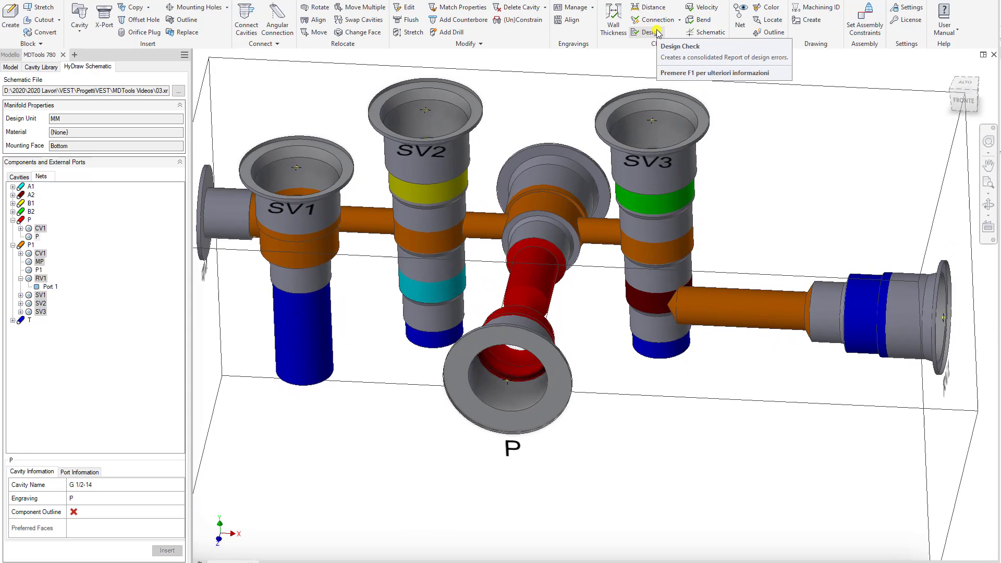
Connect the RV1 cavity to port 3 of SV3.
click(249, 28)
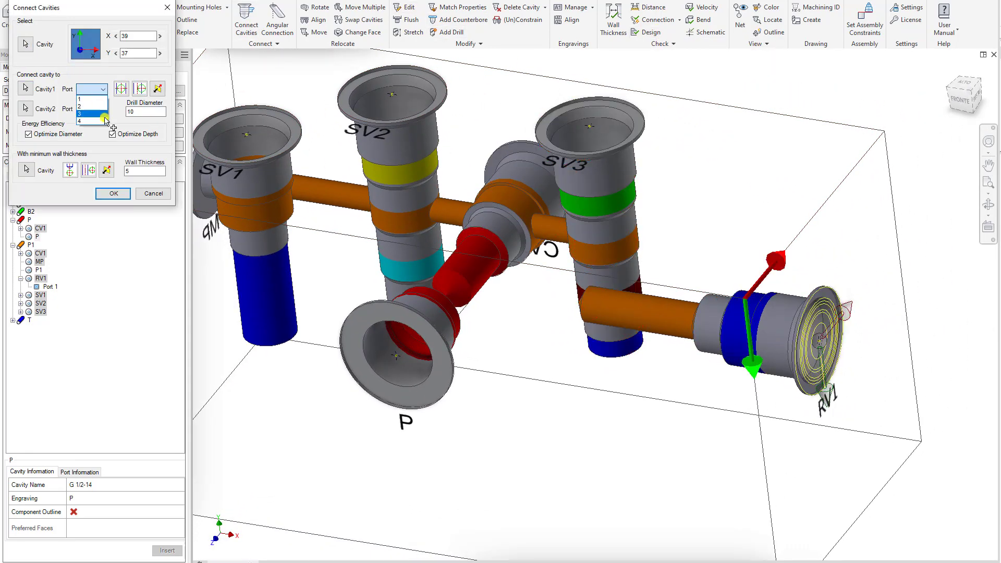
click(104, 115)
click(112, 194)
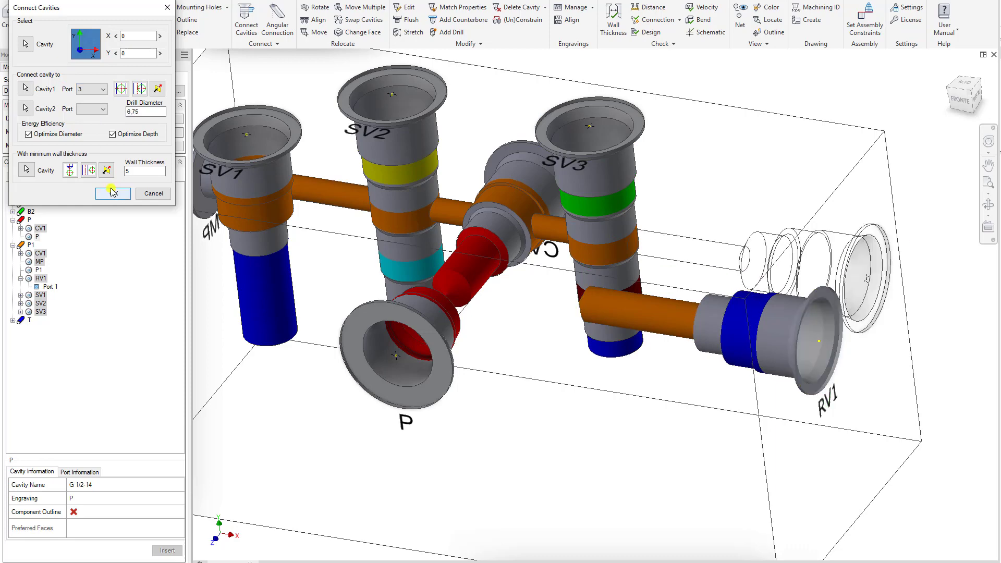
Stretch the block from the RV1 end face to a length of 175 mm.
click(843, 202)
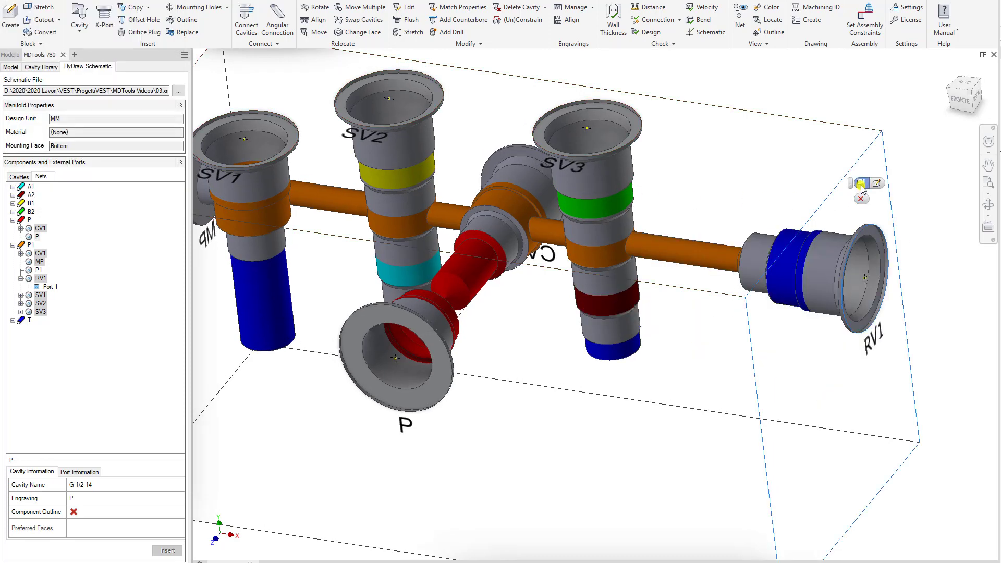
click(860, 186)
drag(901, 384, 812, 364)
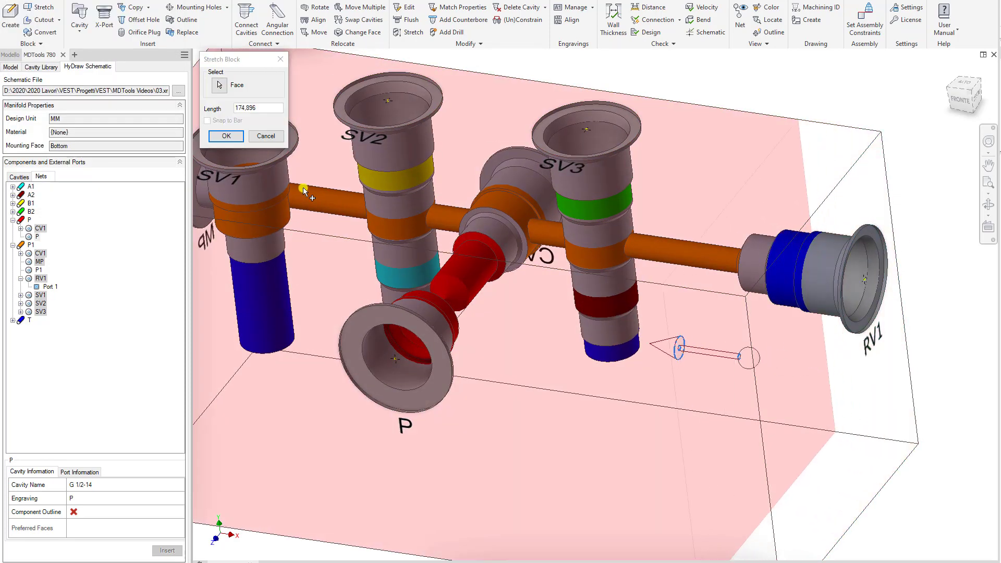
double_click(269, 107)
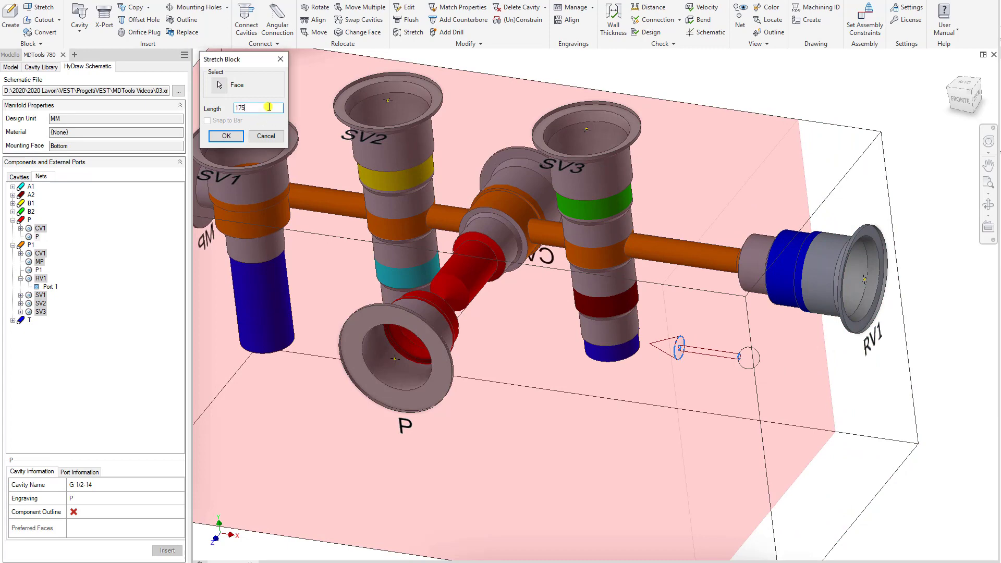
key(Return)
Set the MP port's drill to a depth of 90 mm so that it ends in CV1.
shift+middle_drag(505, 150, 491, 87)
click(412, 32)
click(503, 279)
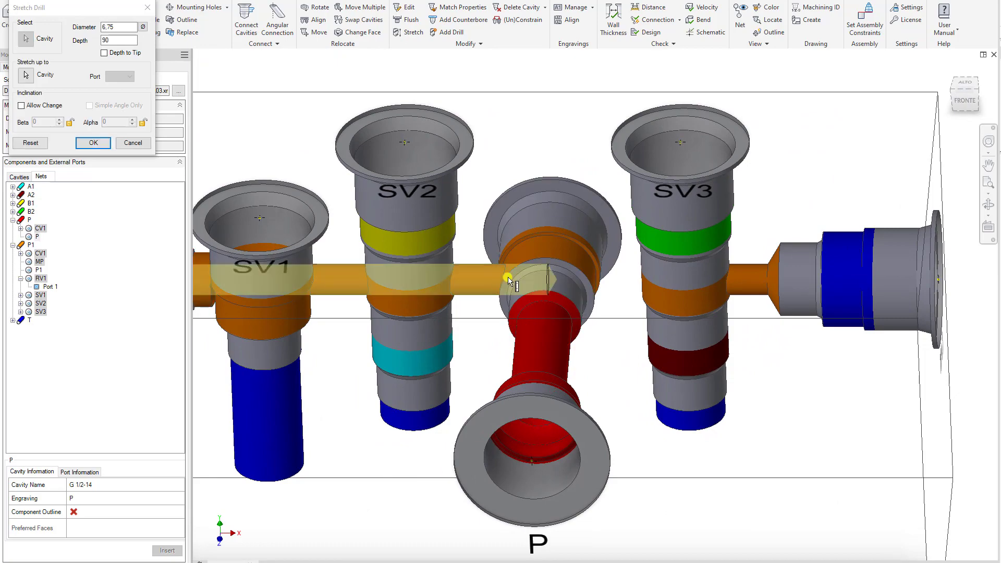
click(101, 139)
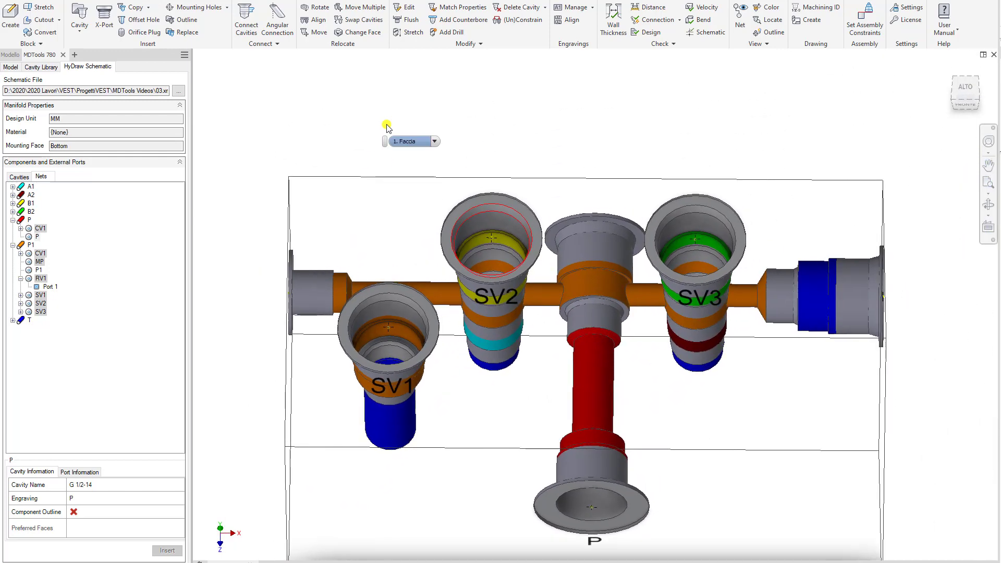
Run a connection check including the poor connections list and highlight the broken P1 net in the model.
click(658, 21)
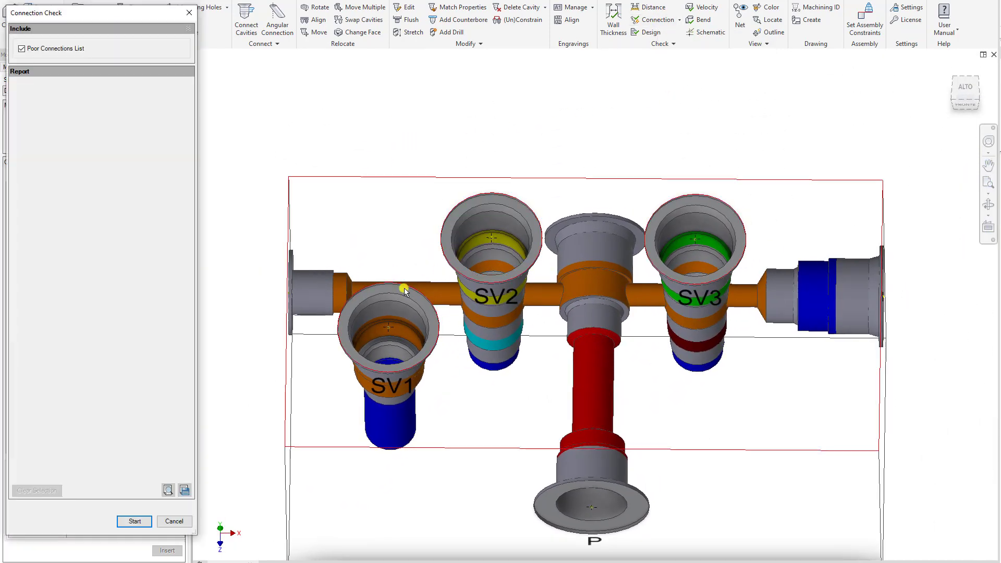
click(135, 521)
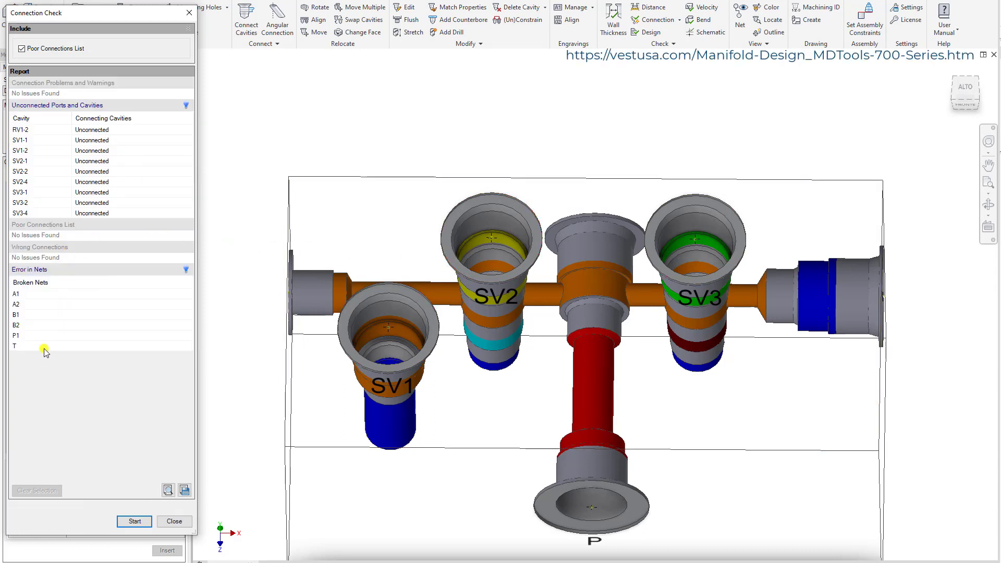
double_click(21, 336)
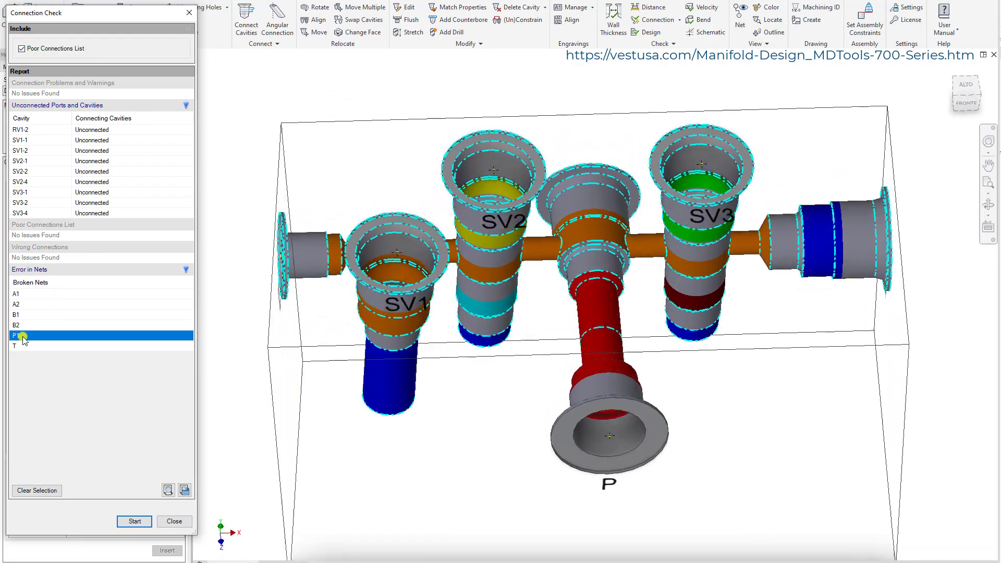
shift+middle_drag(235, 313, 685, 351)
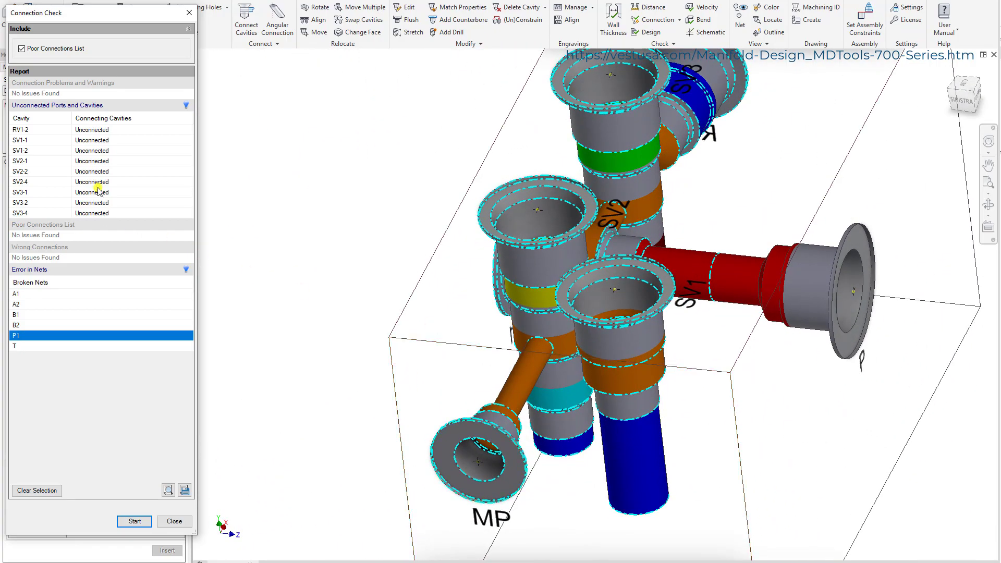
Locate the unconnected ports SV2-1, SV3-1 and SV3-4 in the model and close the connection check.
click(116, 162)
click(104, 193)
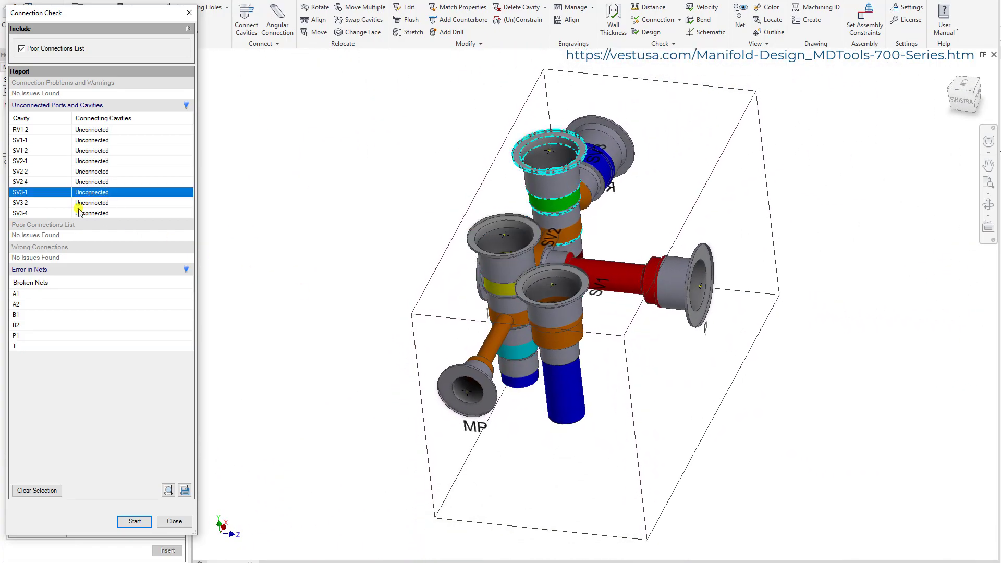
click(125, 214)
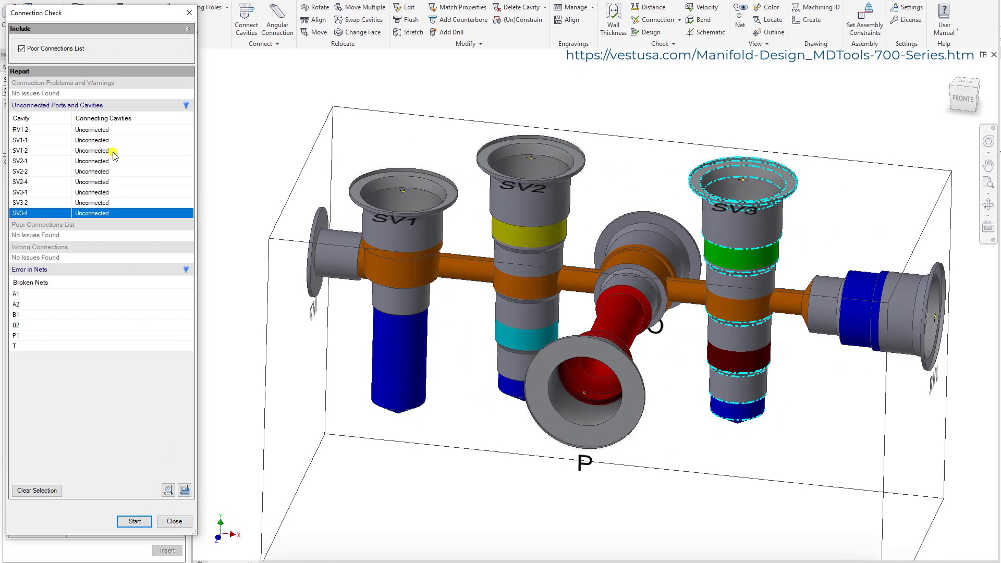
key(F4)
click(175, 522)
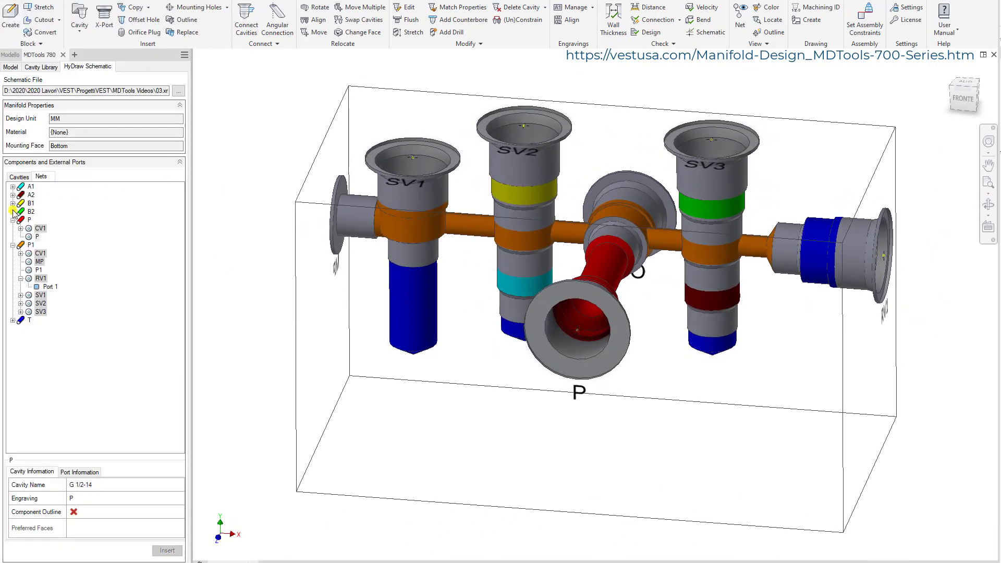
Insert the B2 port from the B2 net on the front face, connected to port 4 of SV3.
click(12, 212)
click(38, 220)
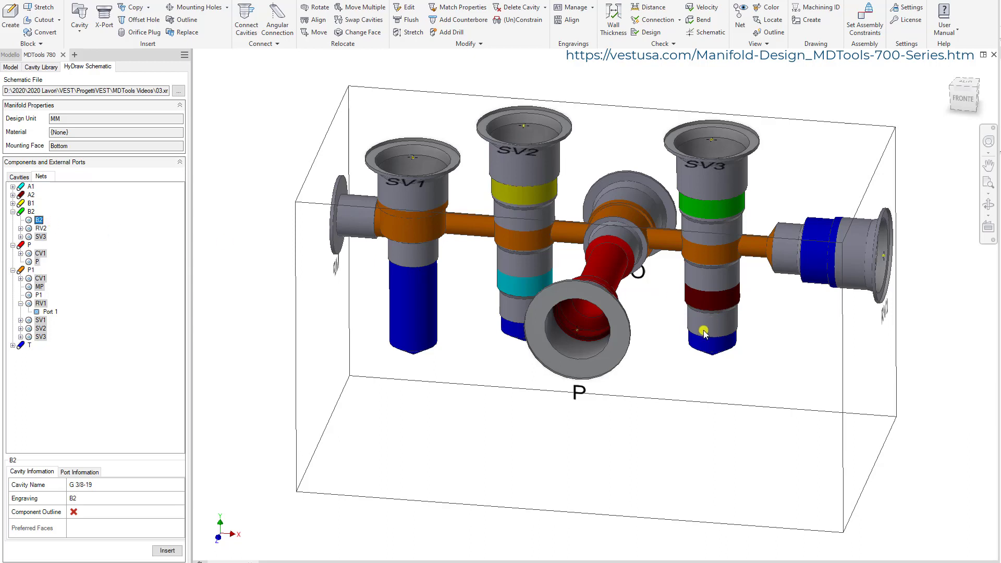
click(776, 359)
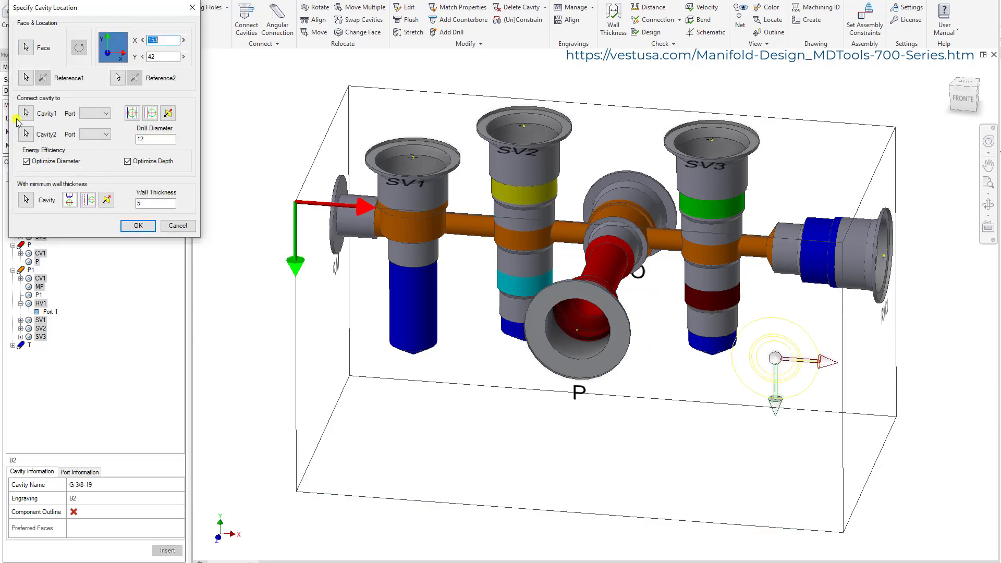
click(25, 113)
click(710, 193)
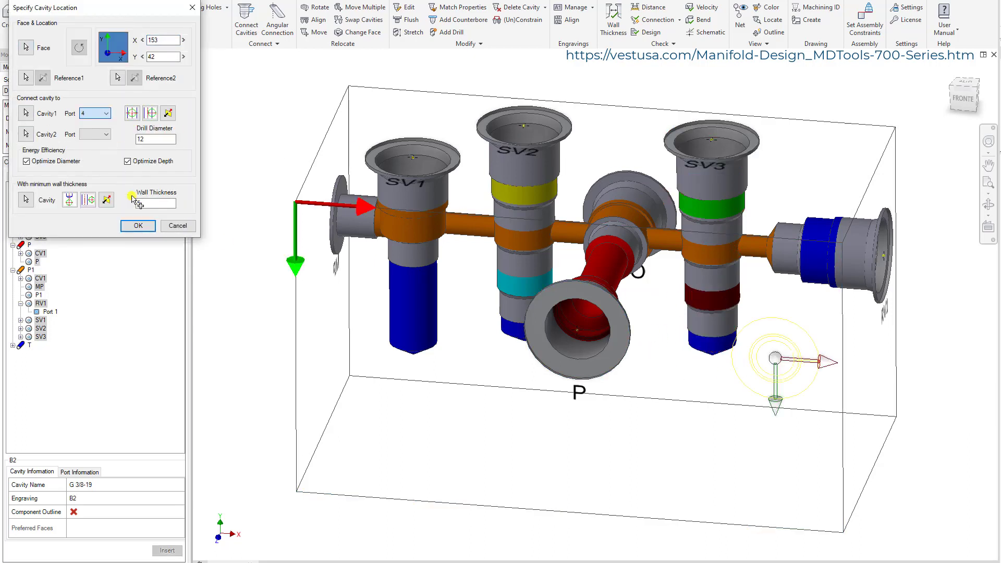
click(138, 226)
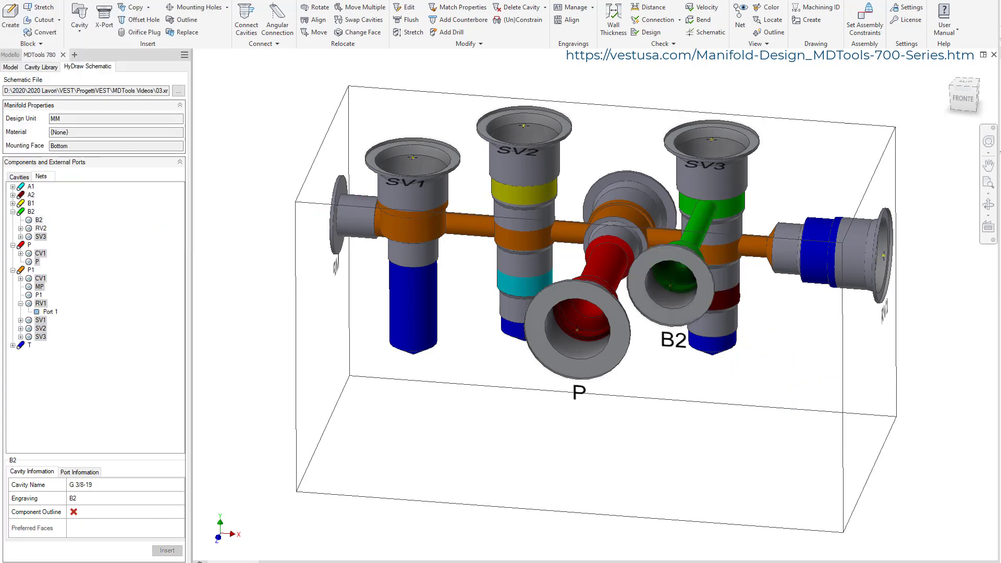
Insert the A2 port on the front face, connected off-centre to port 2 of SV3 with offset X 9, Y 0.
click(13, 195)
click(39, 204)
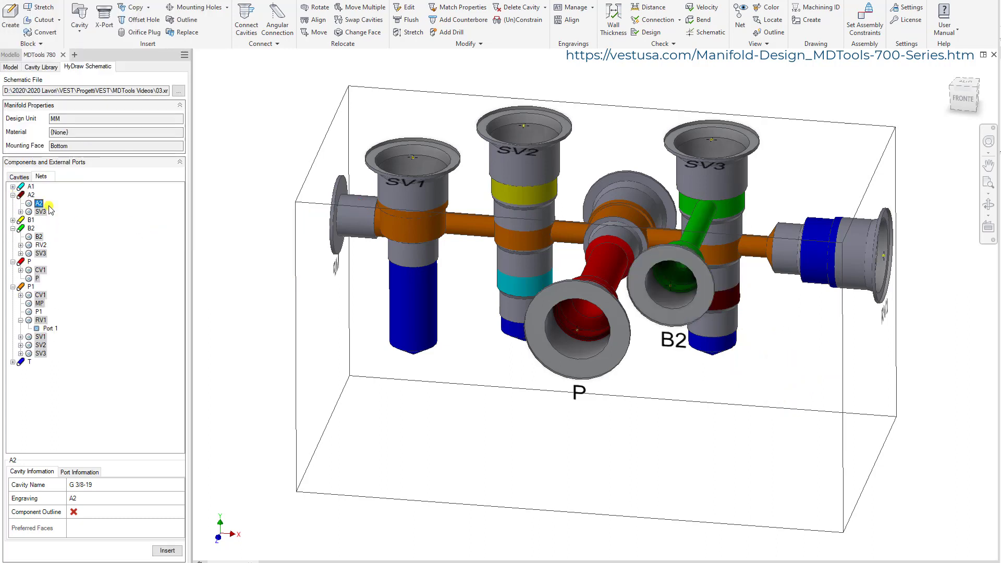
click(709, 401)
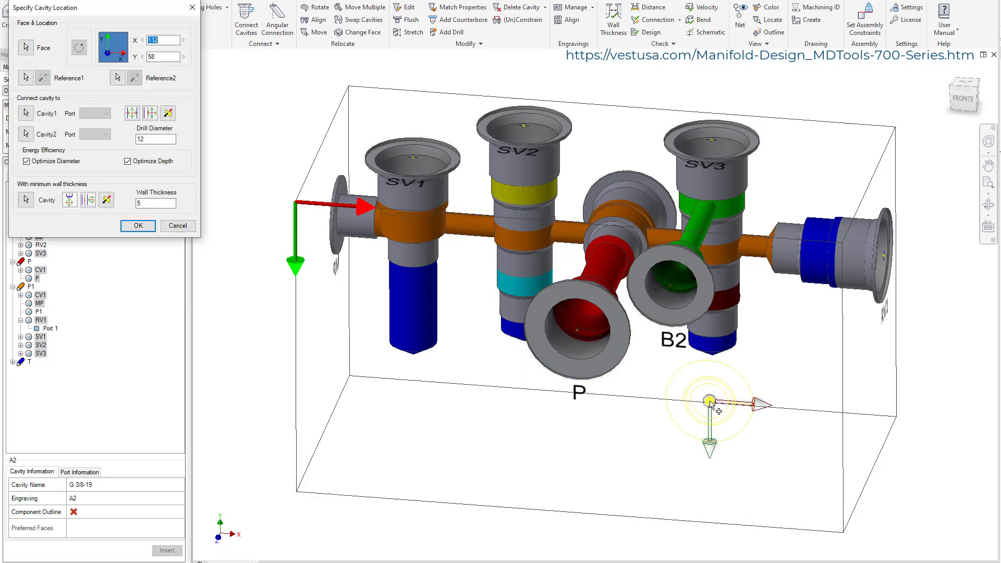
click(26, 113)
click(727, 278)
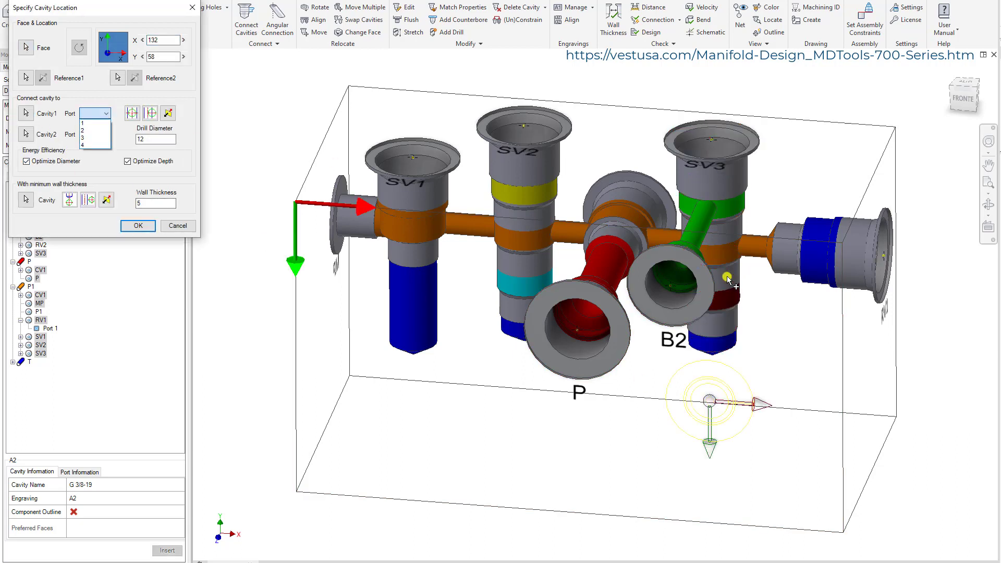
click(87, 131)
click(151, 113)
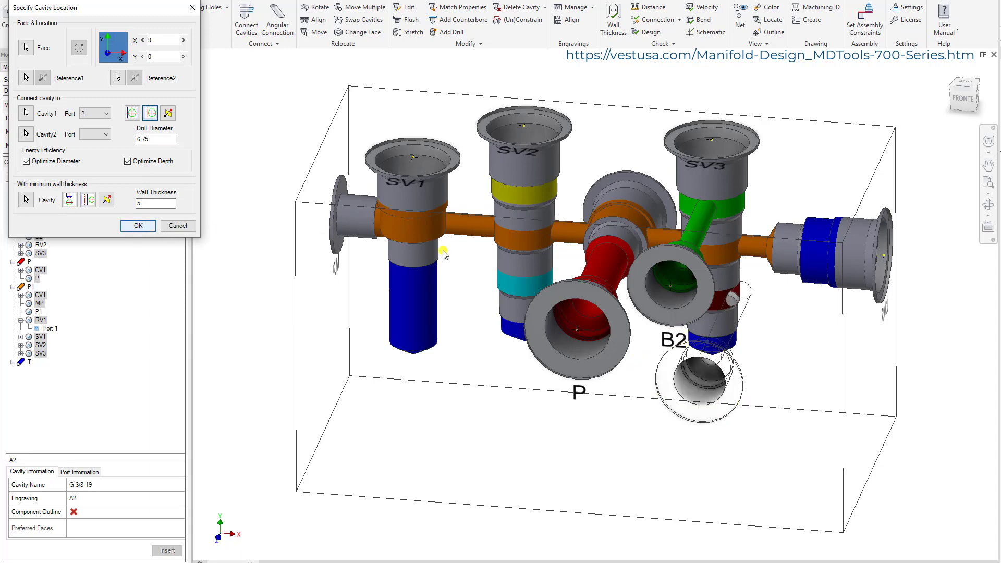
key(Return)
Relocate the B2 engraving on the front face from below its port to just above it, keeping it clear of A2.
scroll(741, 355, up, 5)
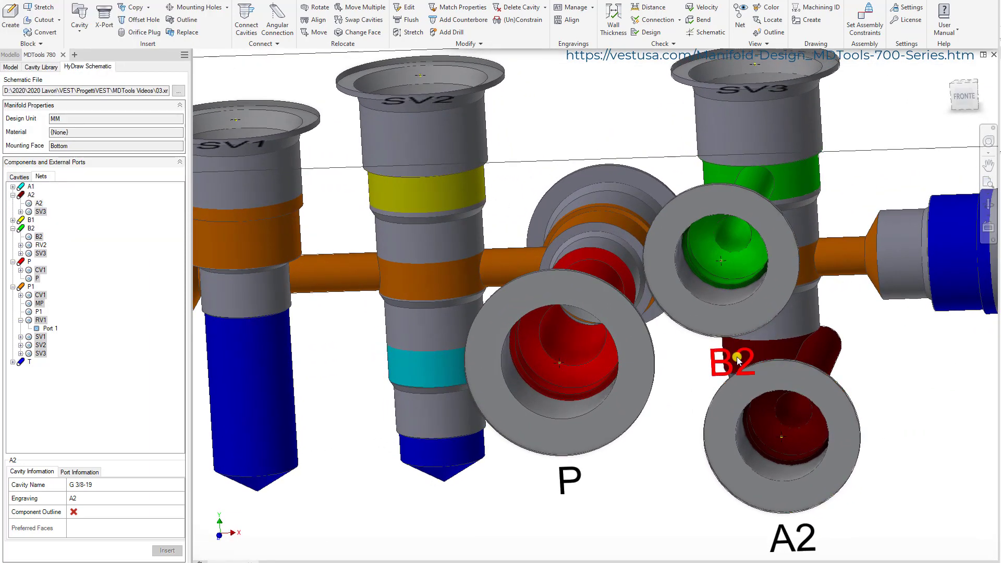
click(737, 359)
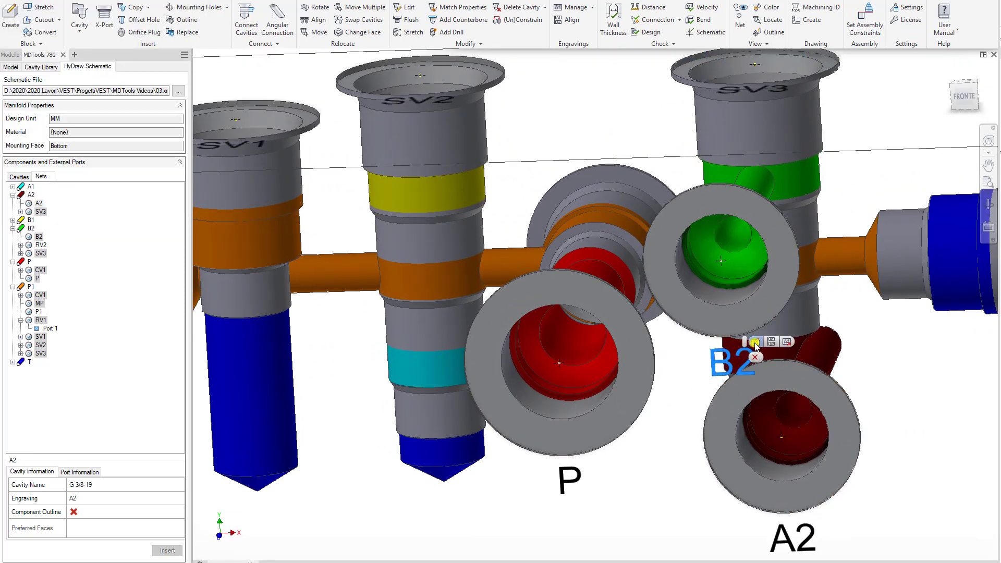
click(755, 343)
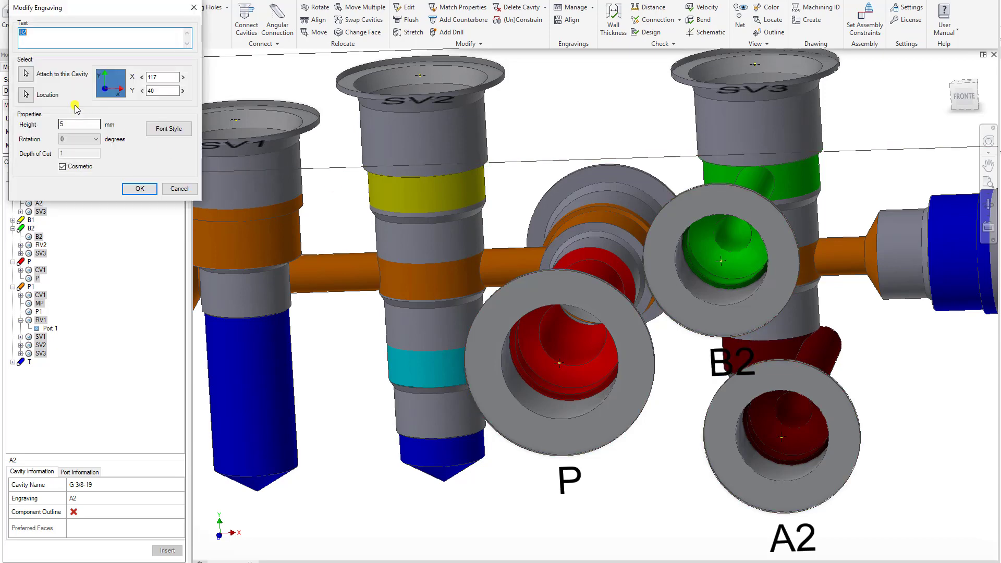
click(26, 96)
click(824, 206)
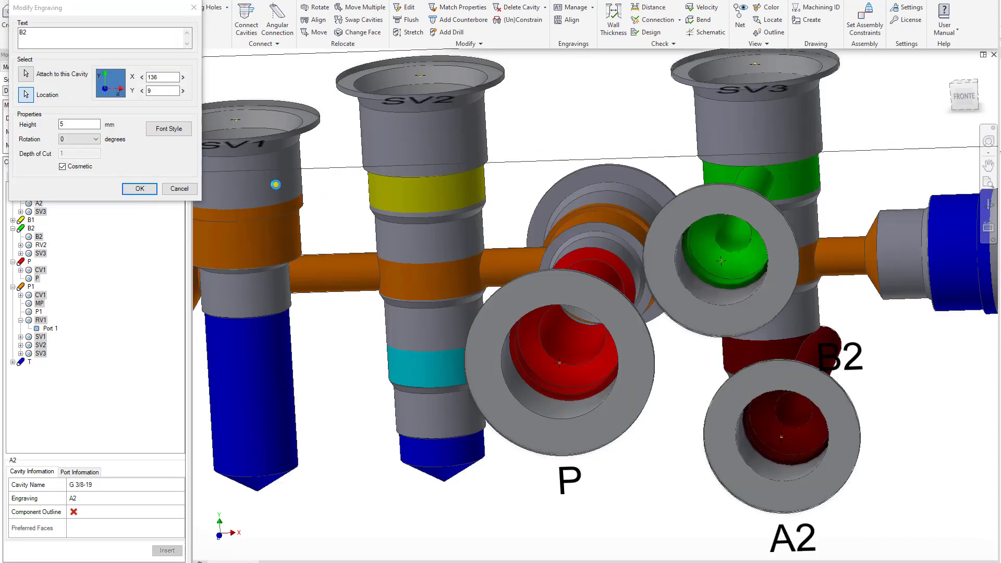
click(140, 189)
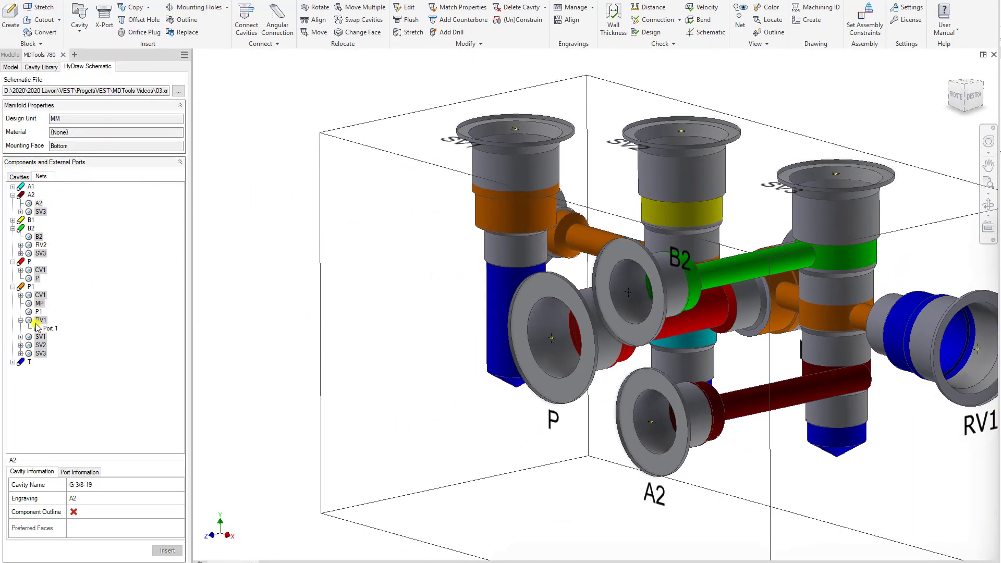
Insert the RV2 cavity from the B2 net on the right face, connected to the B2 port.
double_click(39, 245)
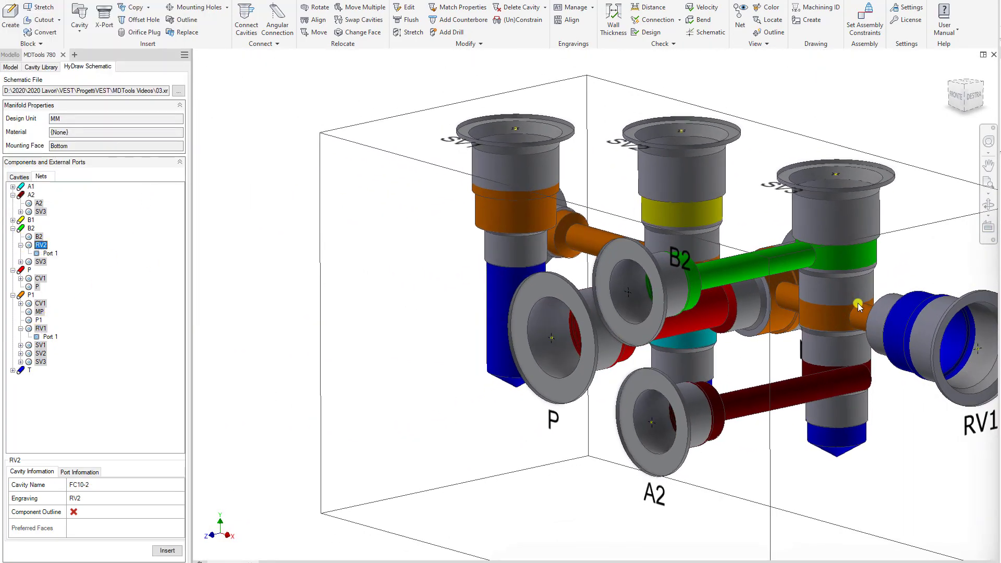
click(880, 307)
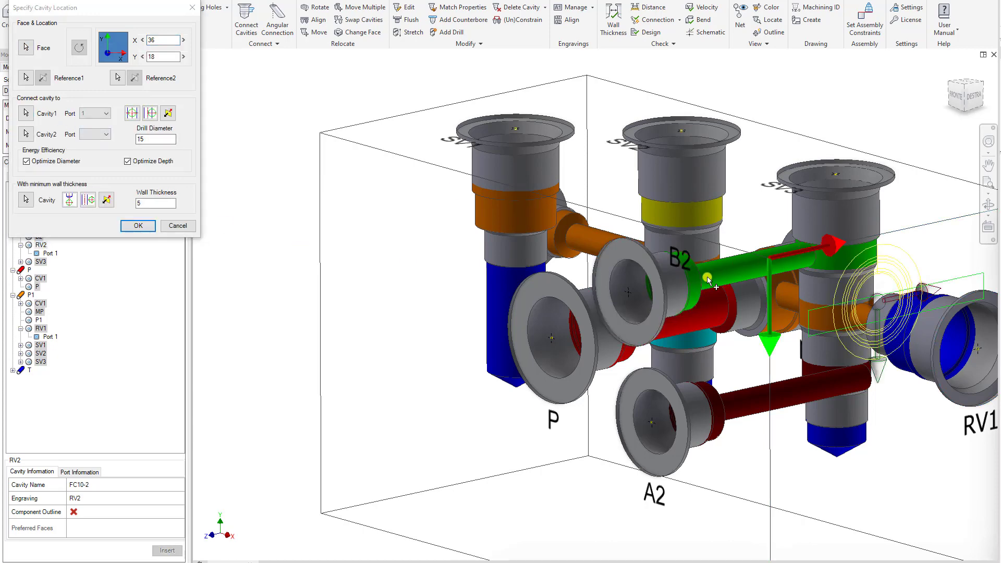
click(725, 279)
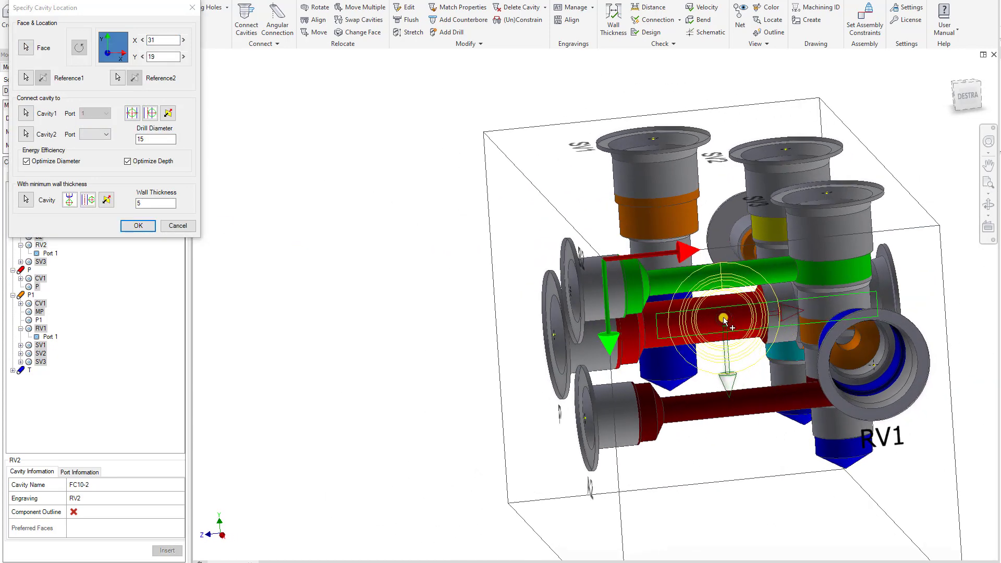
click(133, 229)
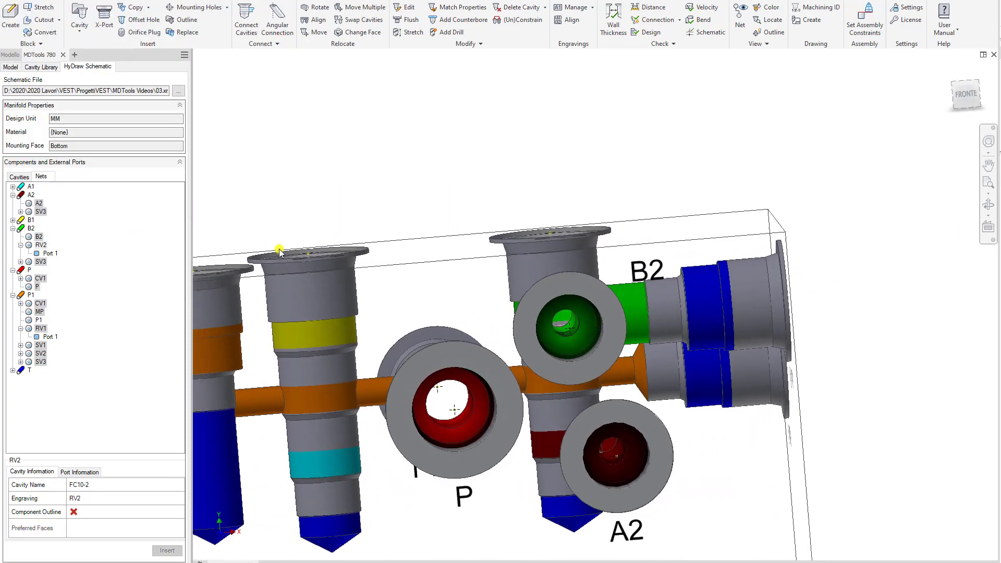
Insert the T port from the T net on the left face at X 35, Y 75.
click(13, 370)
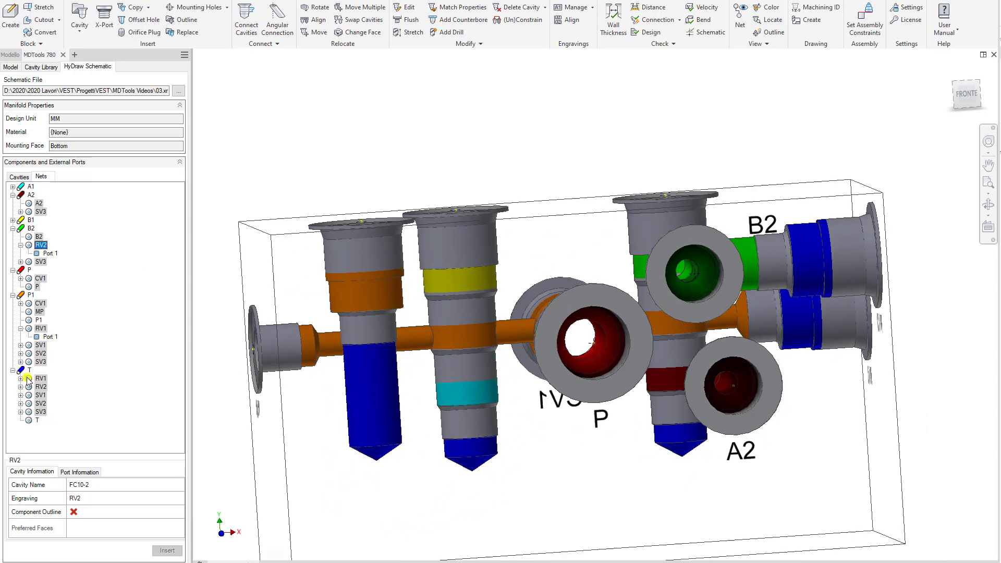
click(36, 422)
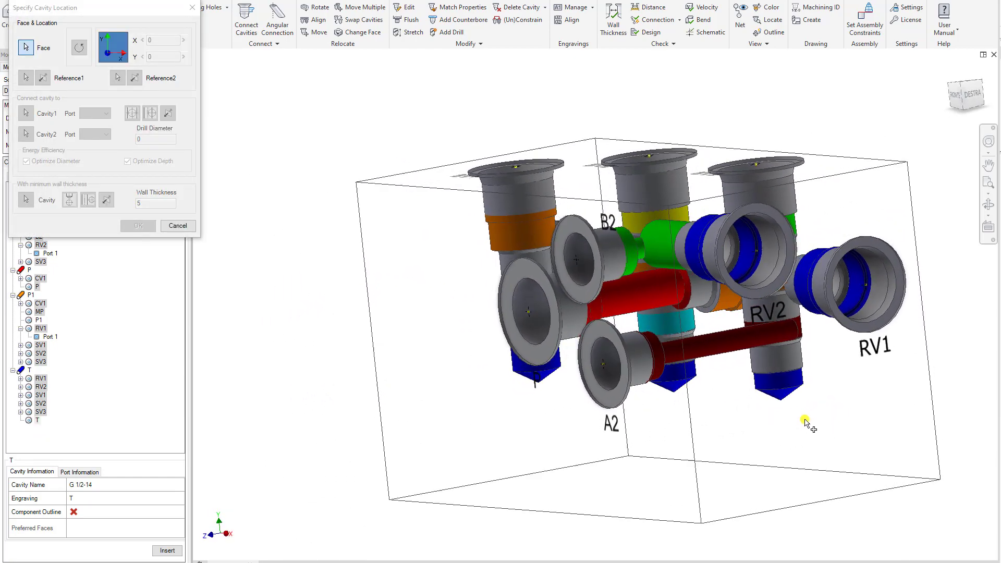
click(354, 429)
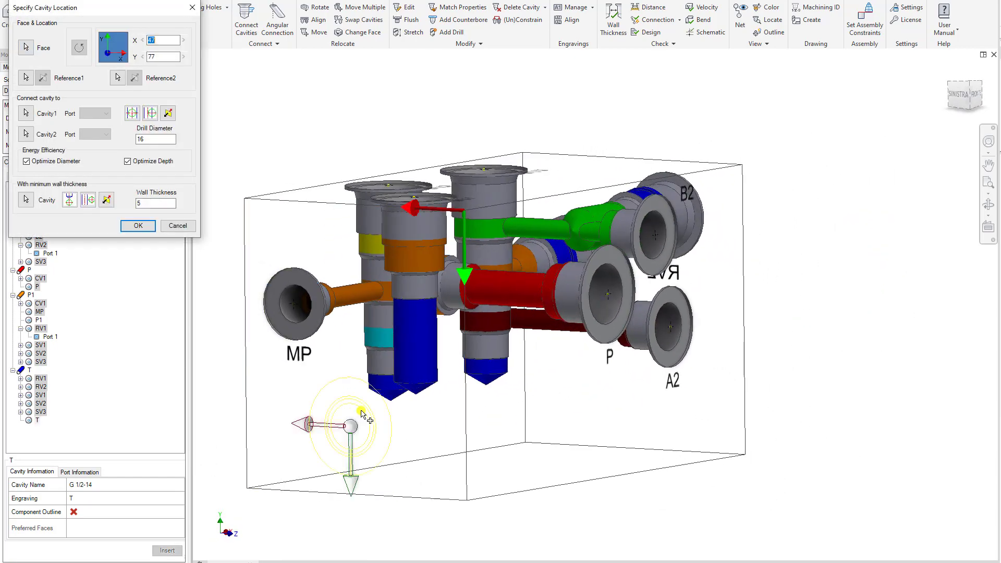
drag(508, 428, 546, 427)
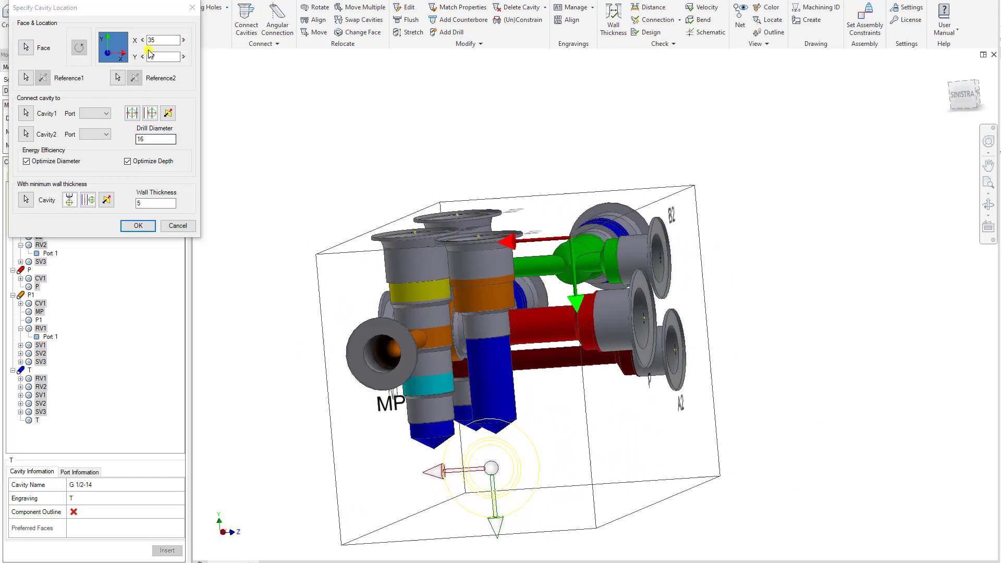
drag(162, 57, 133, 62)
text(75)
key(Tab)
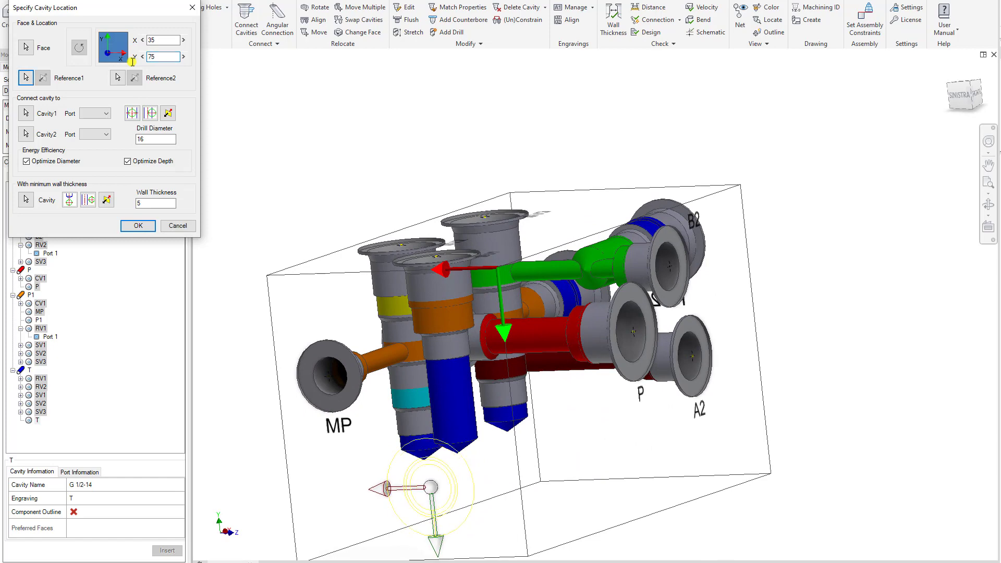
key(Return)
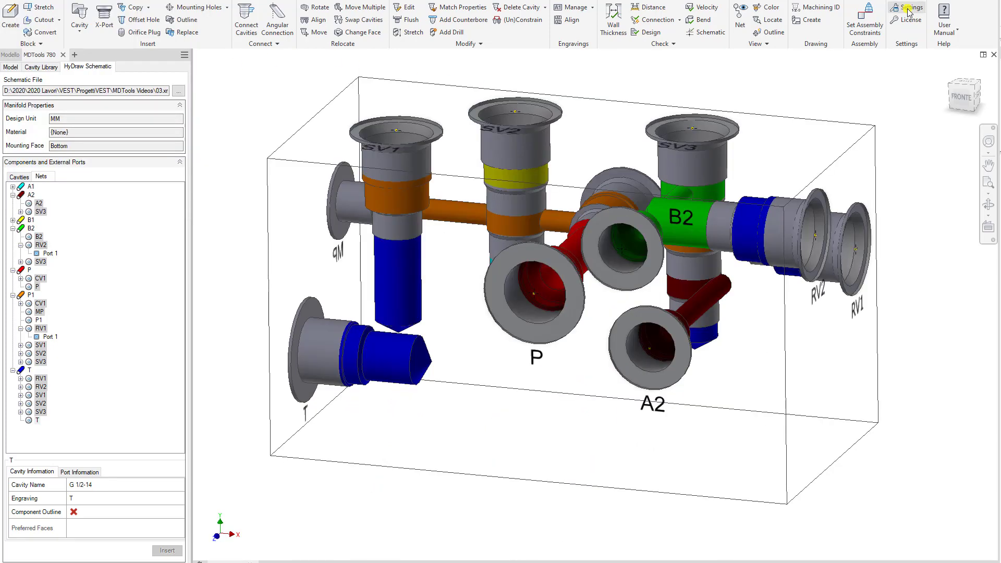
Remove all preferred cavities for X-ports in the MDTools settings.
click(907, 9)
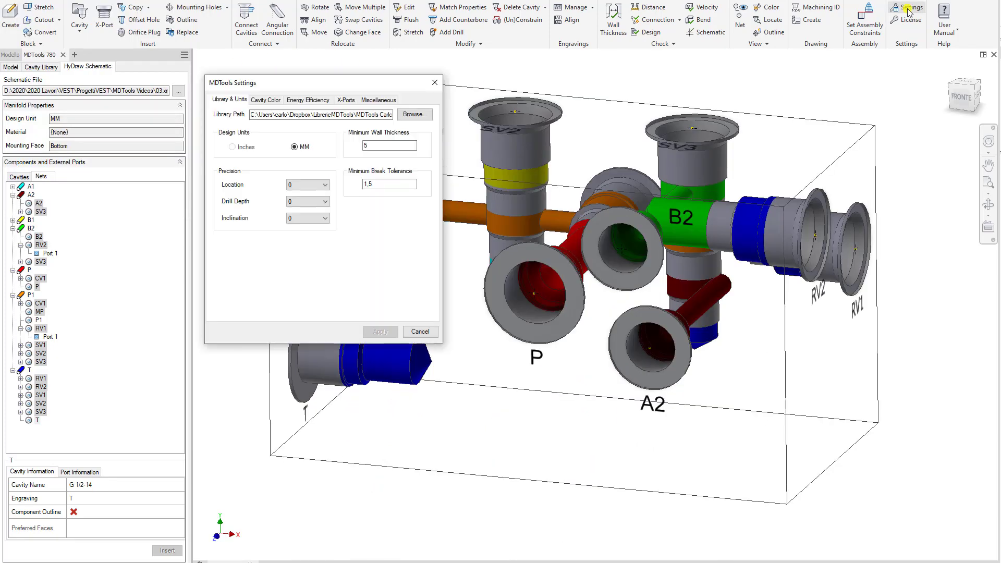
click(347, 101)
scroll(426, 172, down, 2)
shift+click(389, 205)
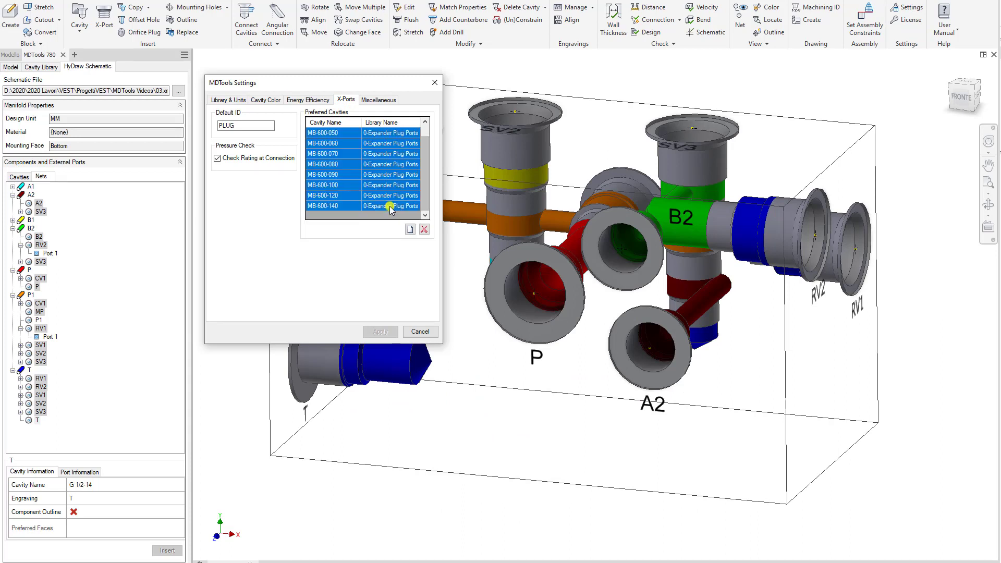
click(424, 230)
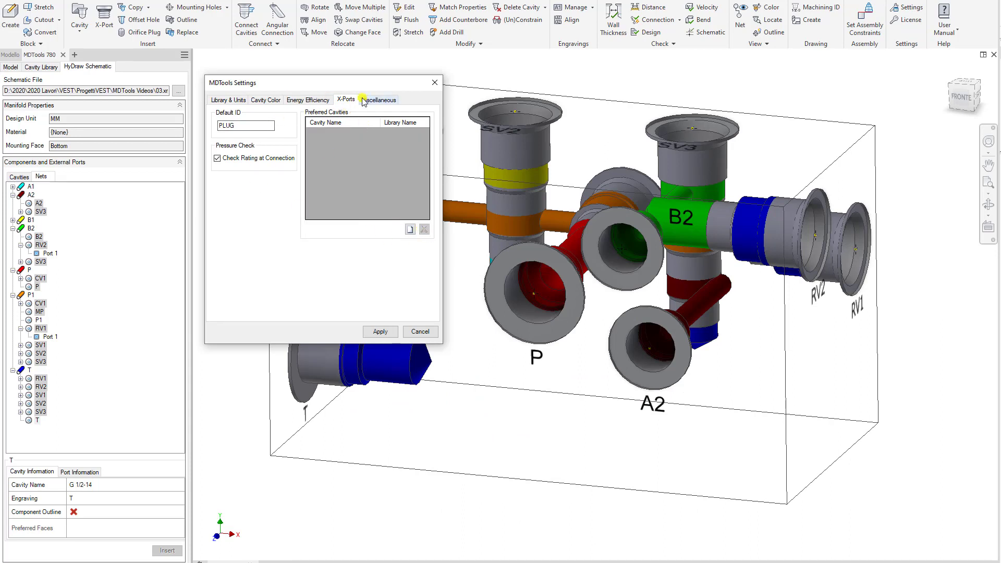
Add the cavities of the 0-Expander Plug Ports library as preferred X-port cavities and apply the settings.
click(411, 229)
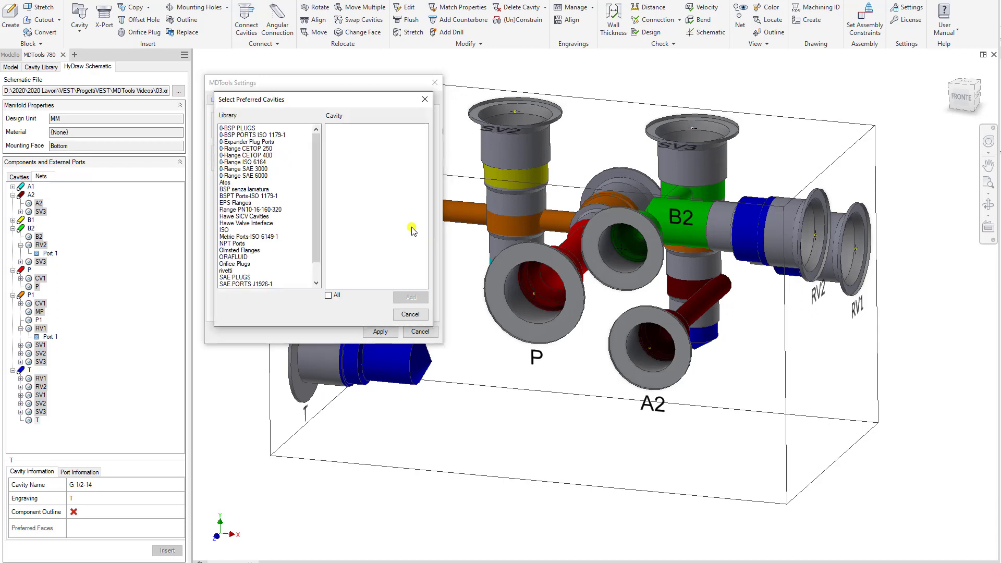
click(266, 143)
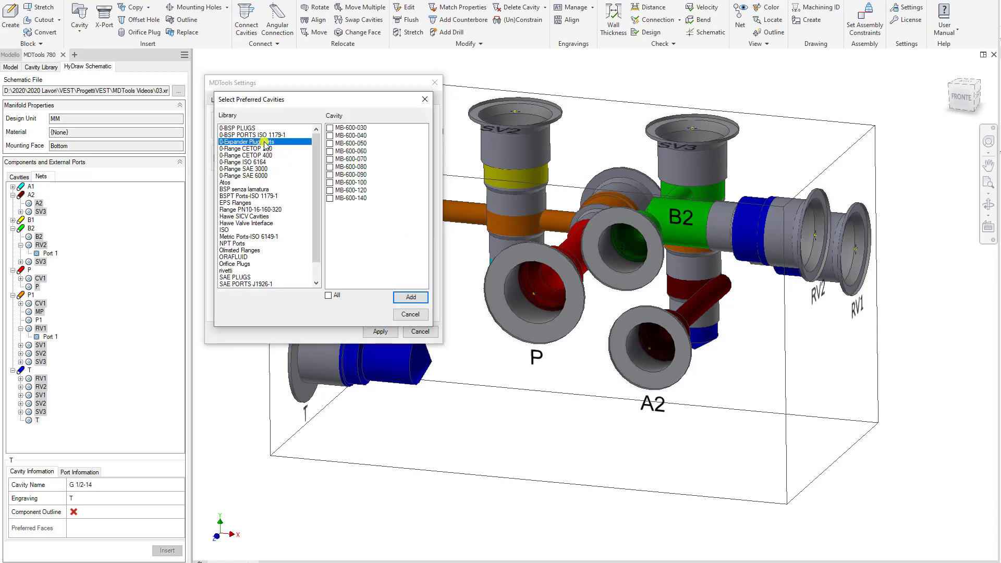
click(412, 298)
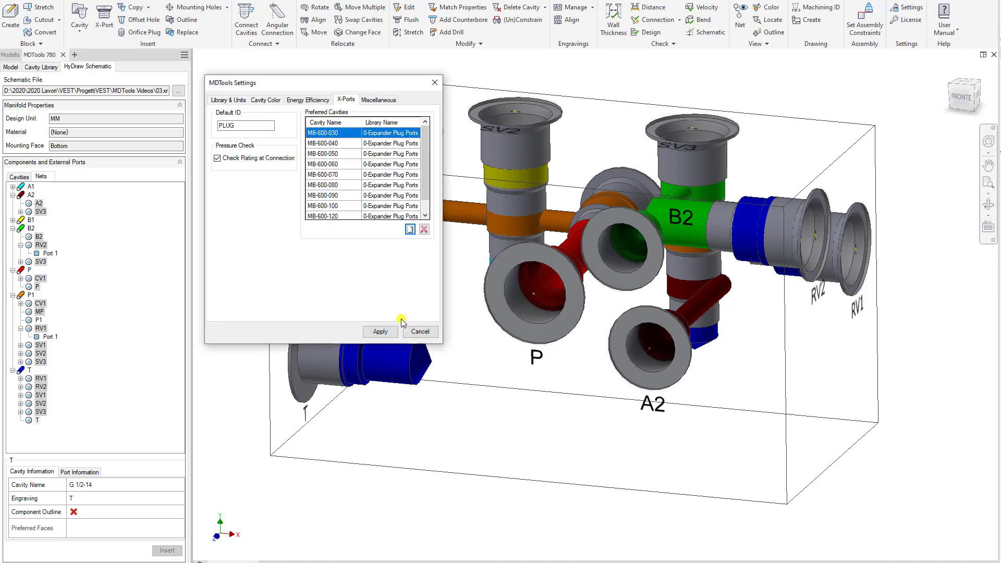
click(380, 332)
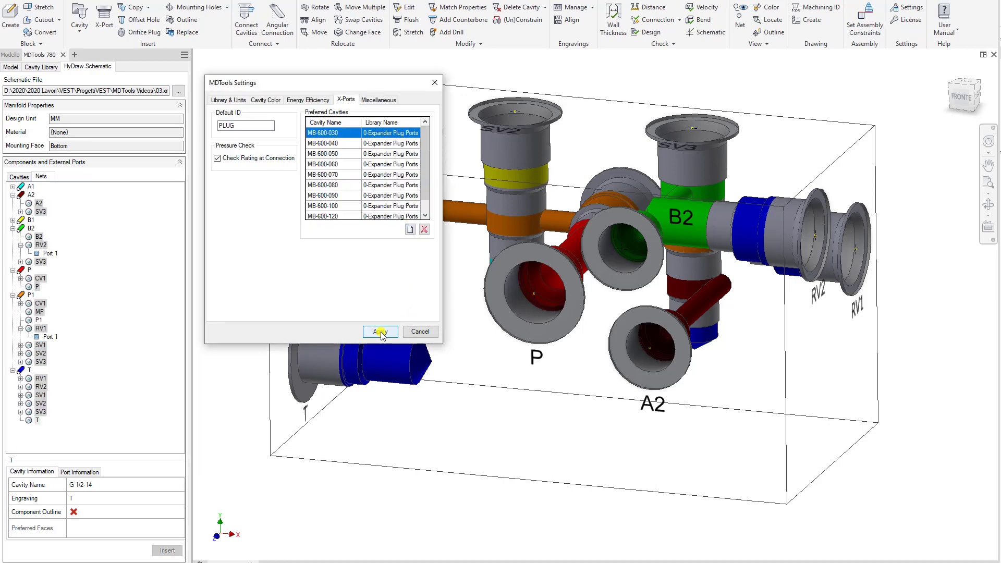
click(420, 332)
Insert construction port PLUG1 with cavity MB-600-120 and drill diameter 10.5, connecting port 2 of RV2 to the T port.
click(104, 18)
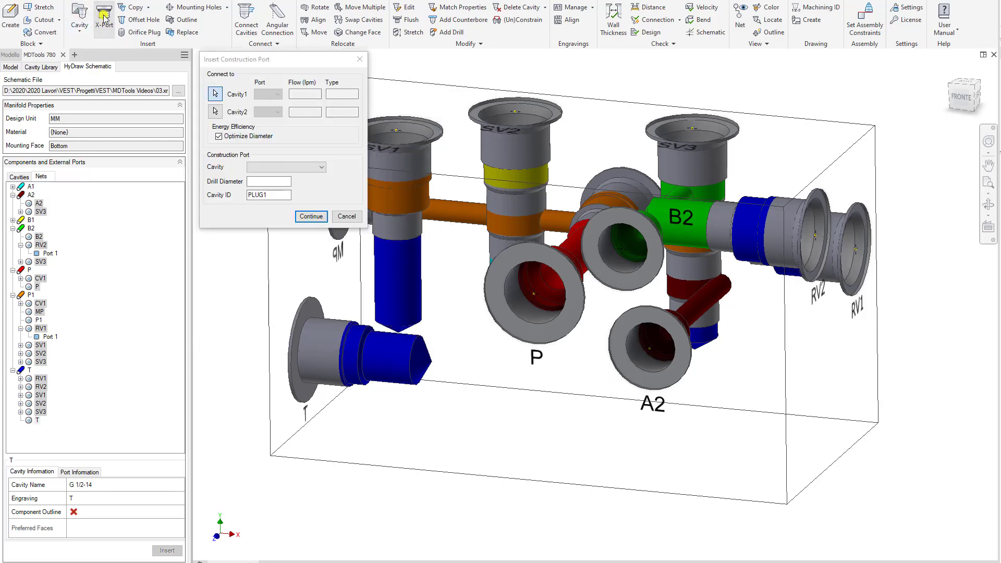
click(267, 94)
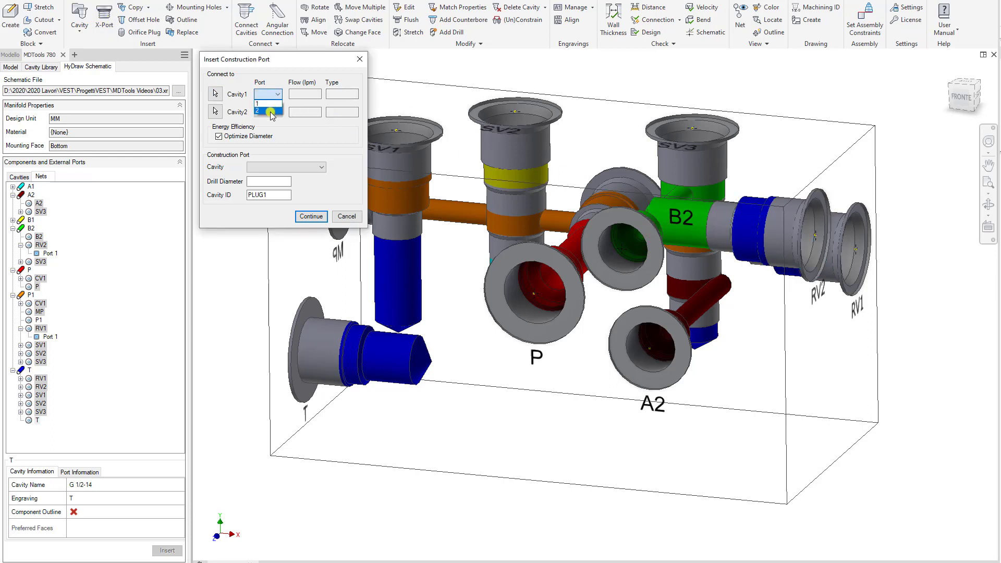
click(269, 110)
click(216, 112)
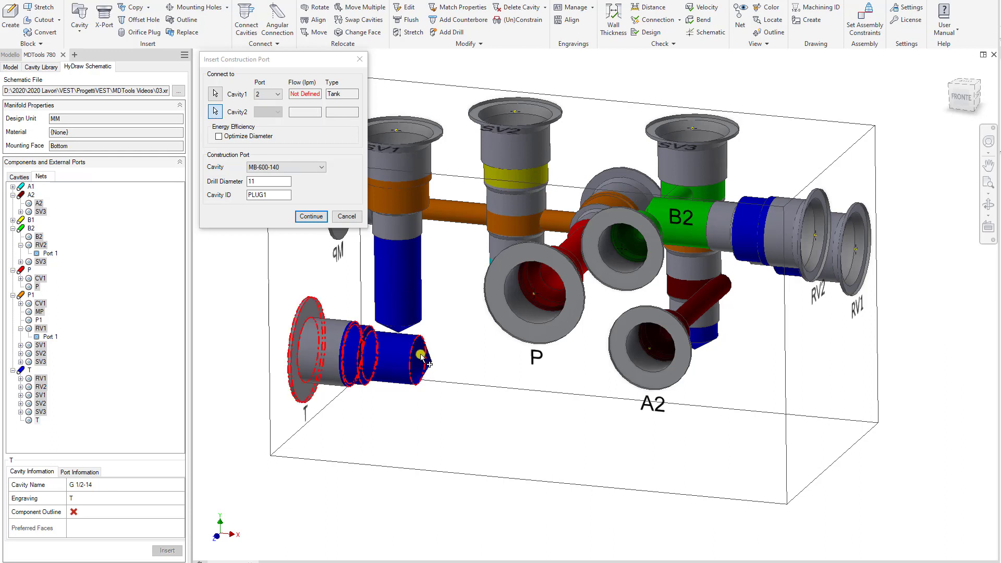
click(406, 359)
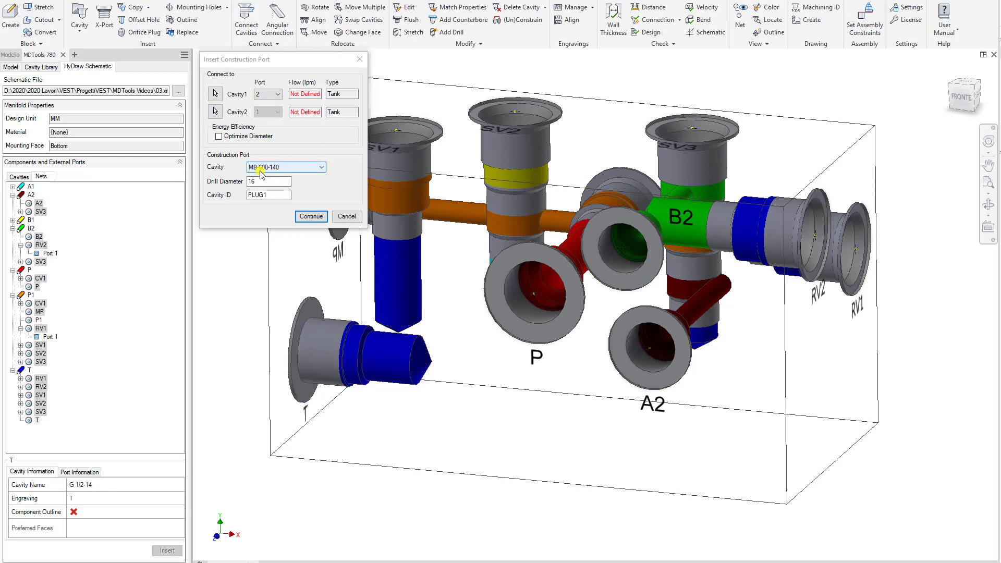
click(310, 167)
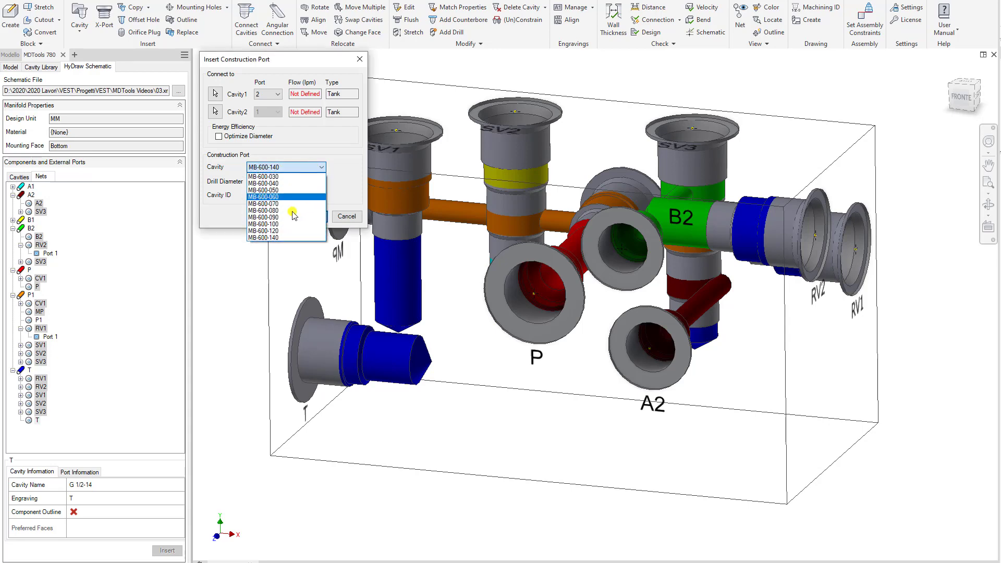
click(289, 231)
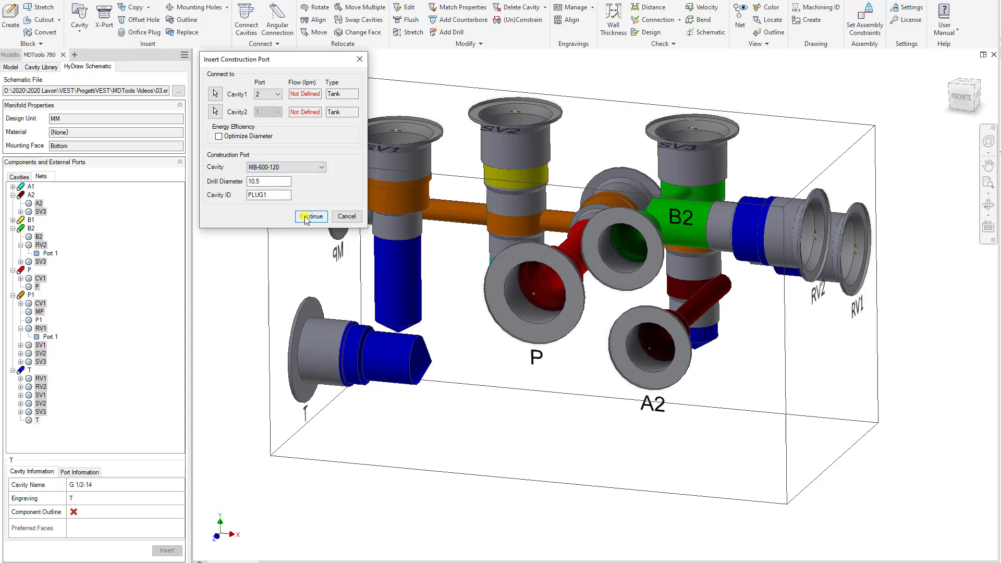
click(311, 217)
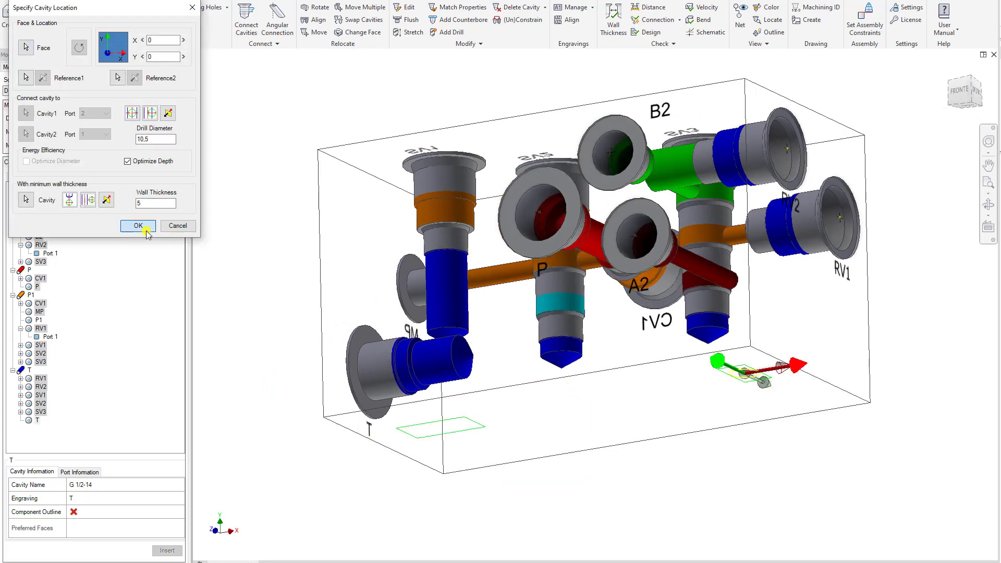
click(139, 226)
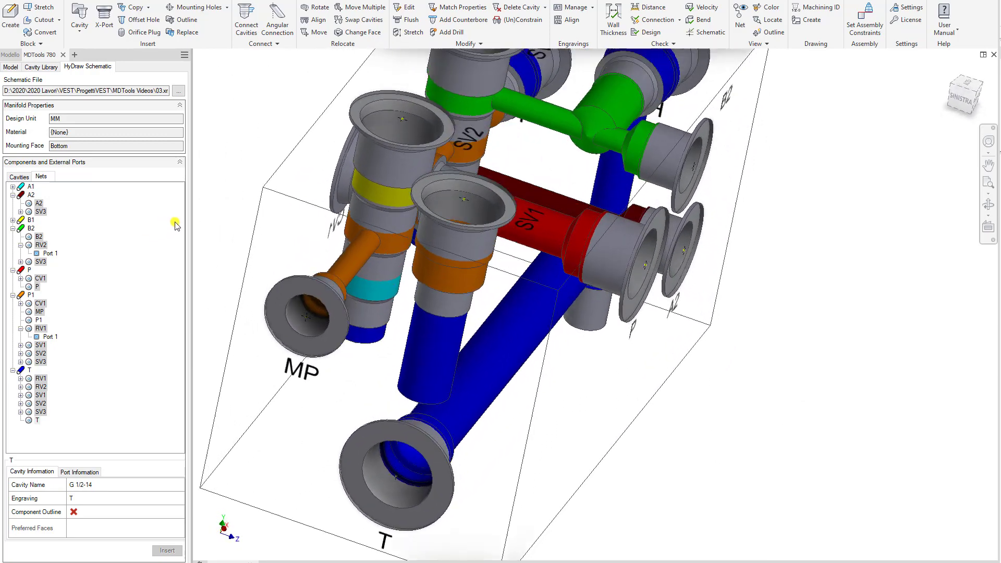
Align the T port with the PLUG1 construction port.
click(314, 19)
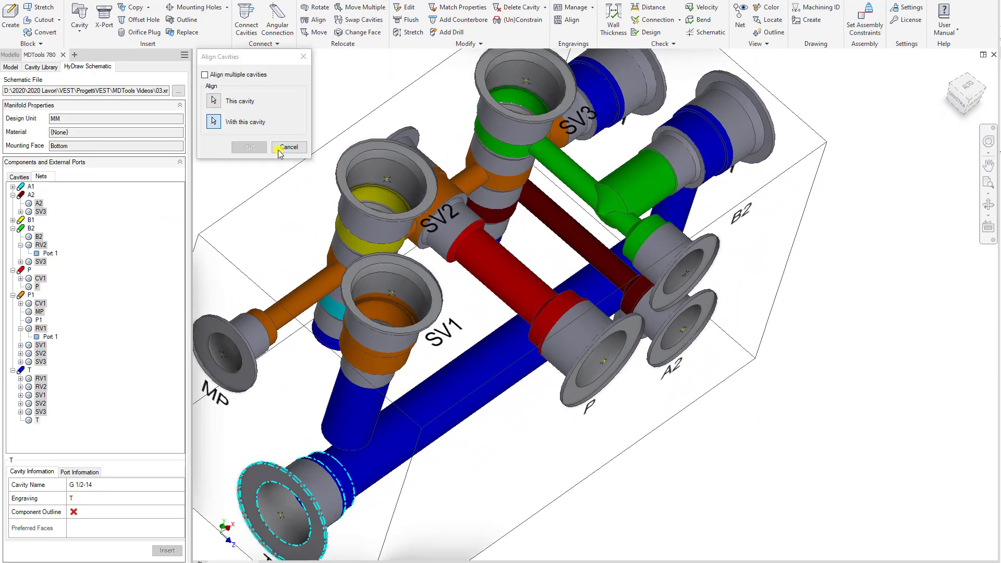
click(678, 266)
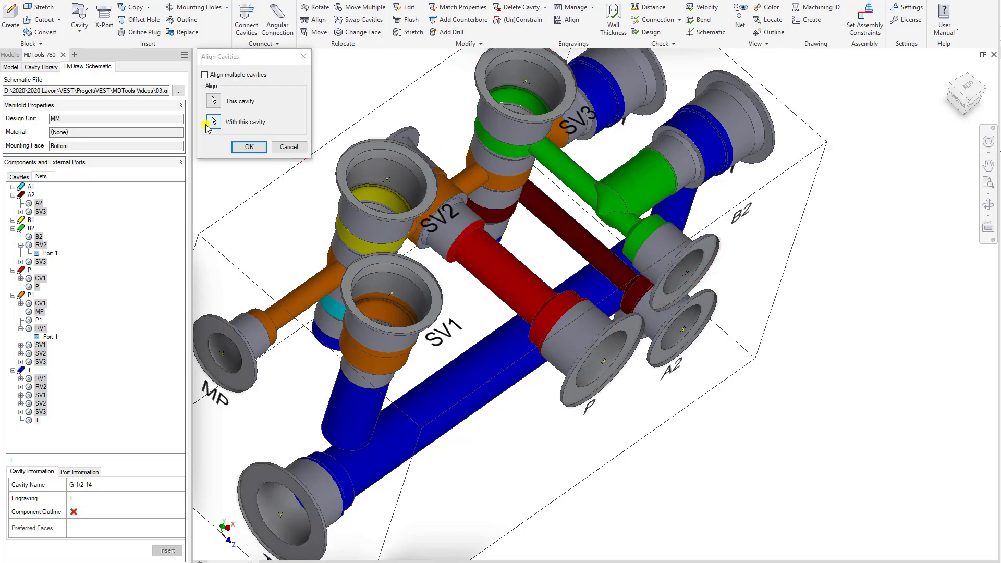
click(250, 147)
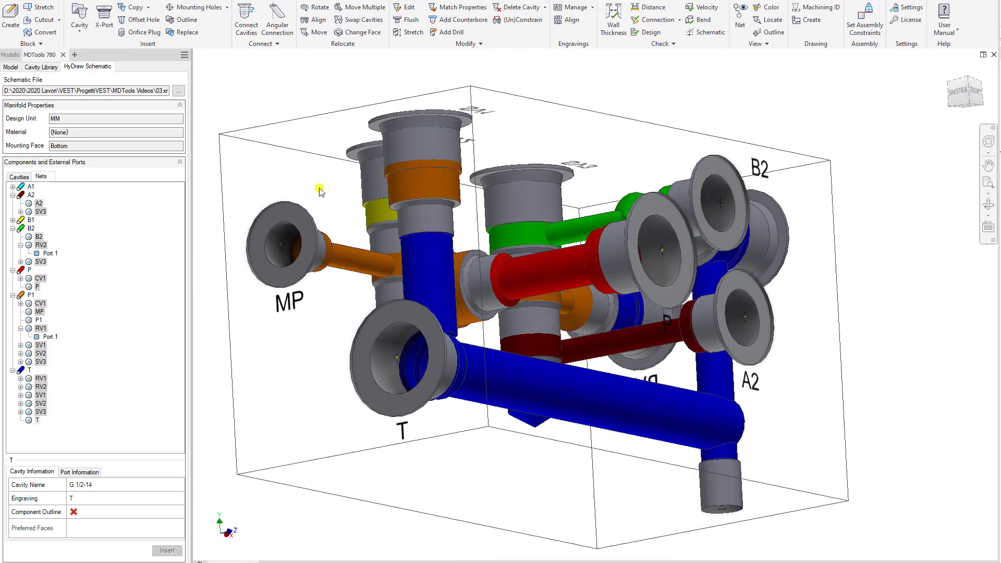
Align the SV1 cavity with the T port.
click(315, 20)
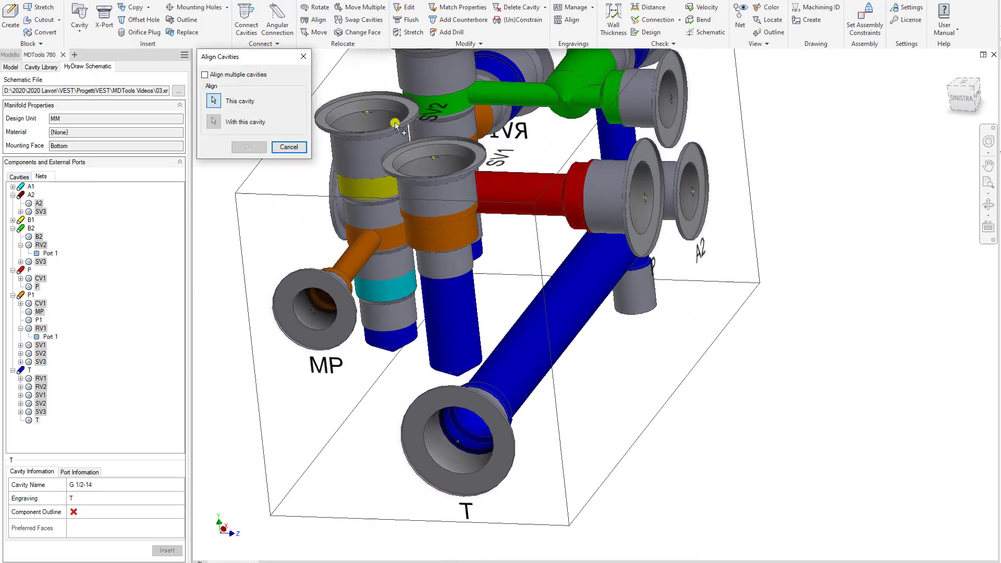
click(395, 126)
click(500, 328)
click(251, 148)
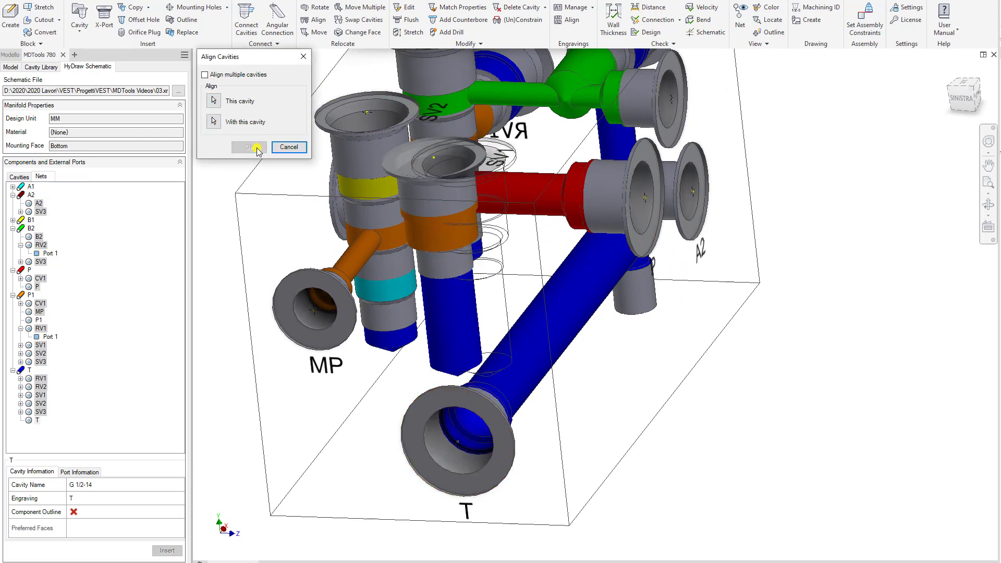
Connect the SV1 cavity to the T port.
click(246, 18)
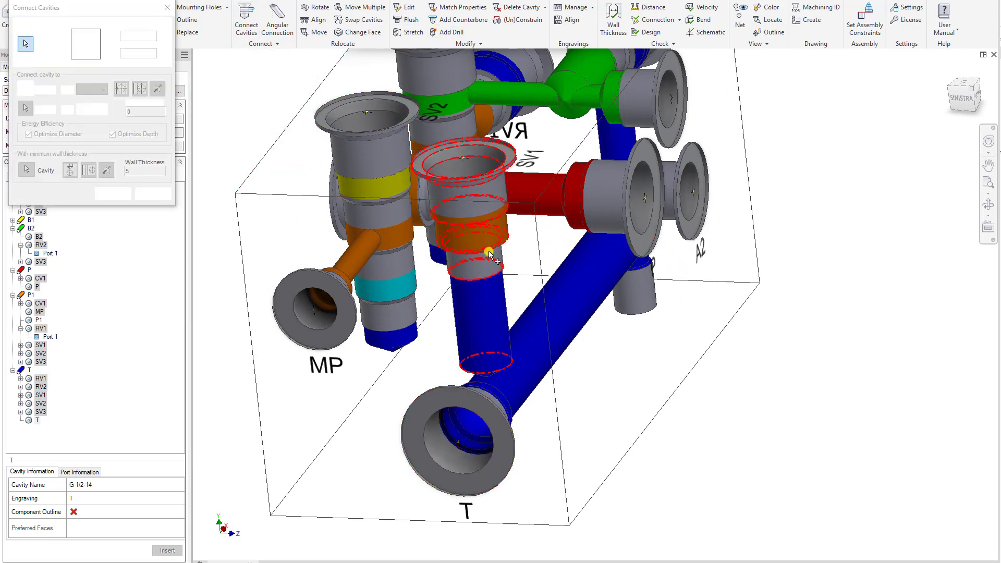
click(507, 324)
click(113, 194)
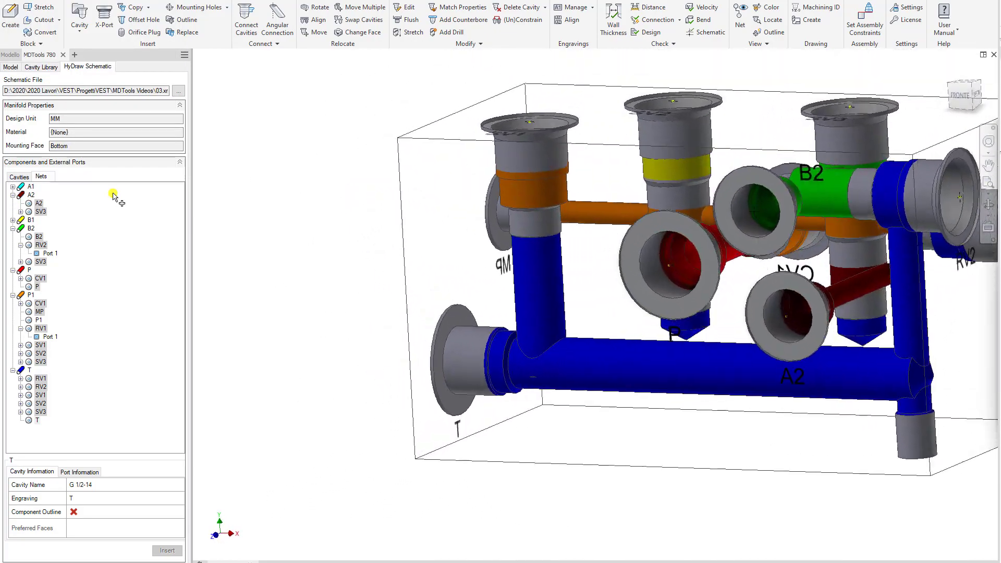
Insert construction port PLUG2 with cavity MB-600-120 and drill diameter 10.5 on the front face, connecting port 1 of SV2 to the T port.
click(104, 17)
click(278, 94)
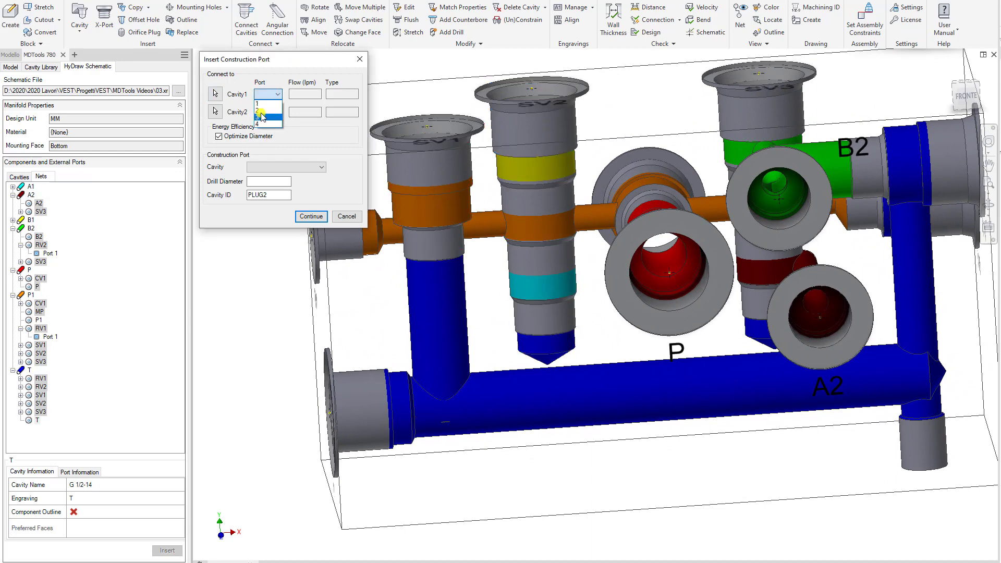
click(265, 104)
click(217, 111)
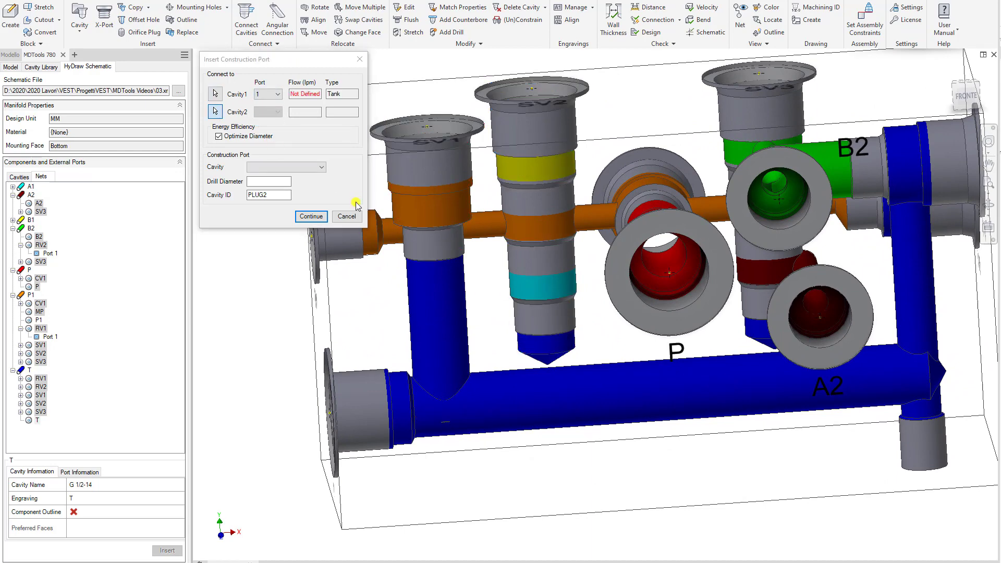
click(585, 389)
click(312, 167)
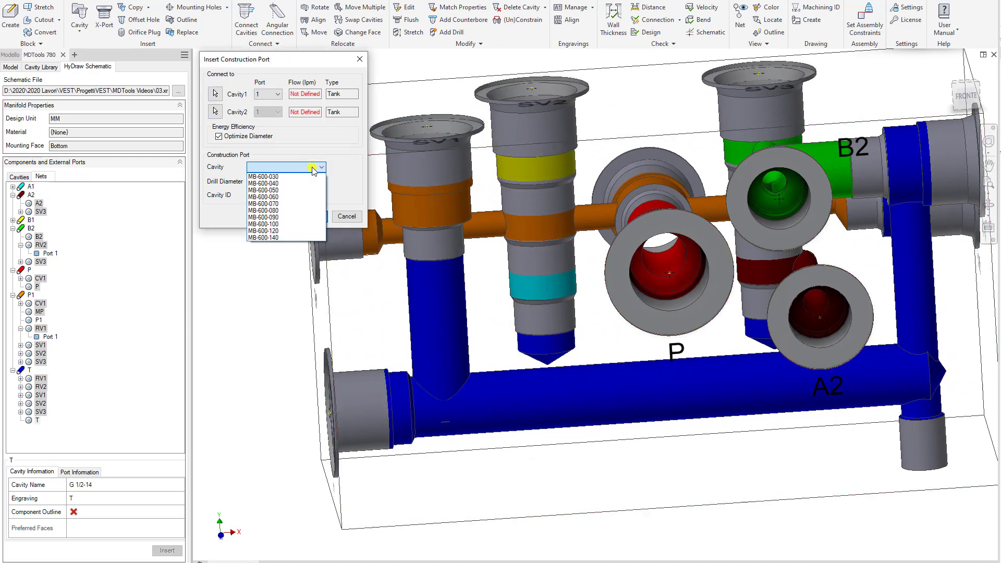
click(282, 231)
key(Return)
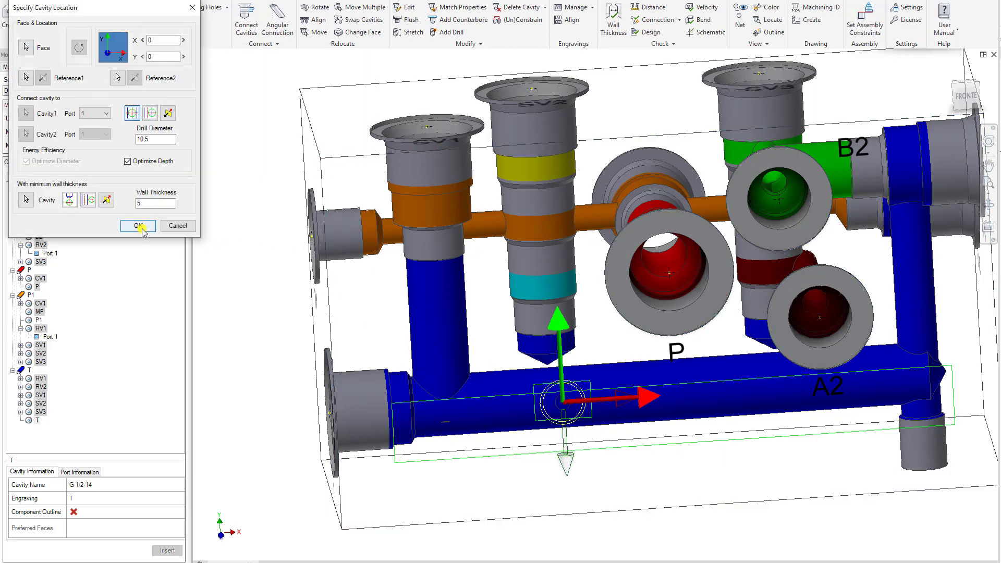
click(139, 227)
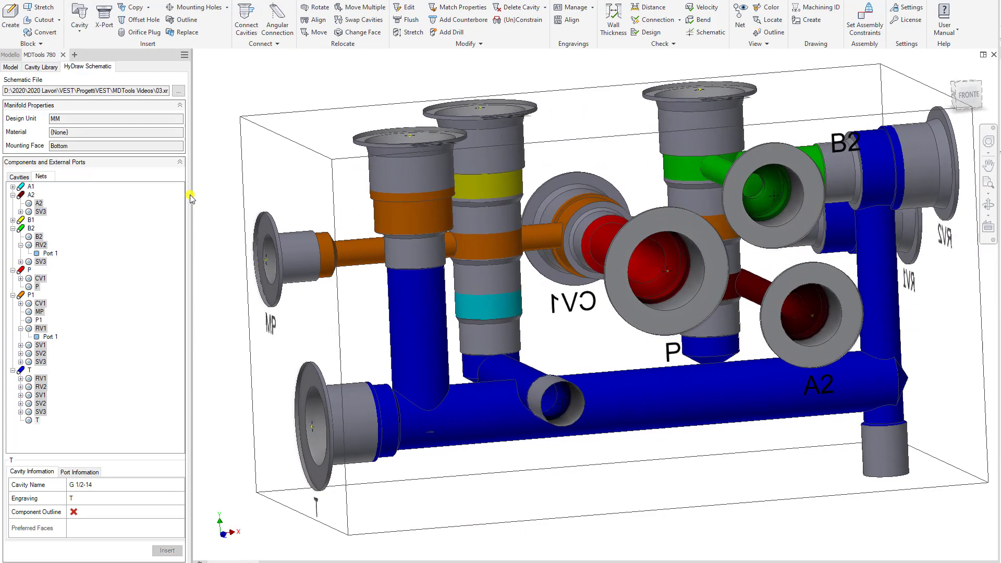
Align the PLUG2 construction port with the T port.
click(315, 23)
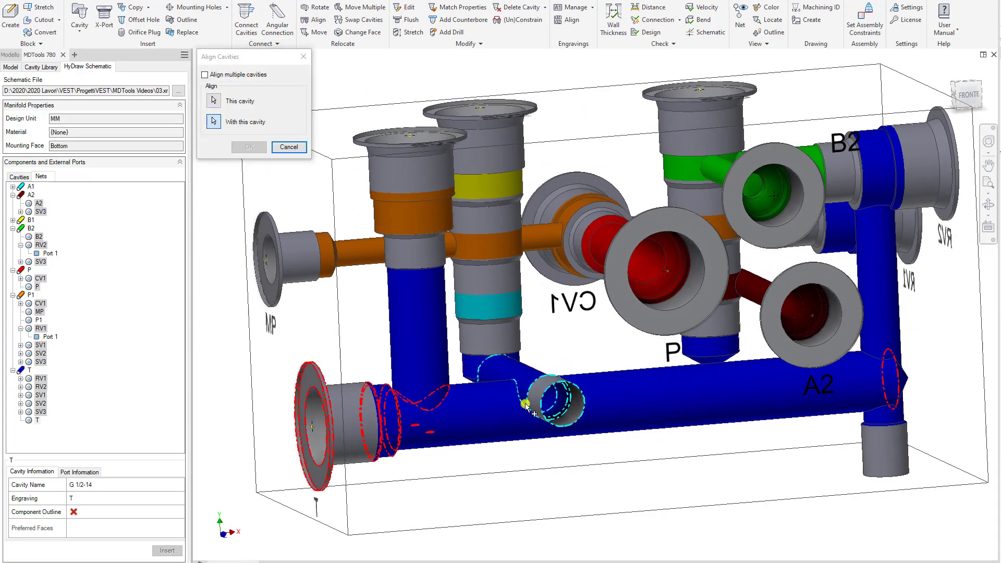
click(248, 147)
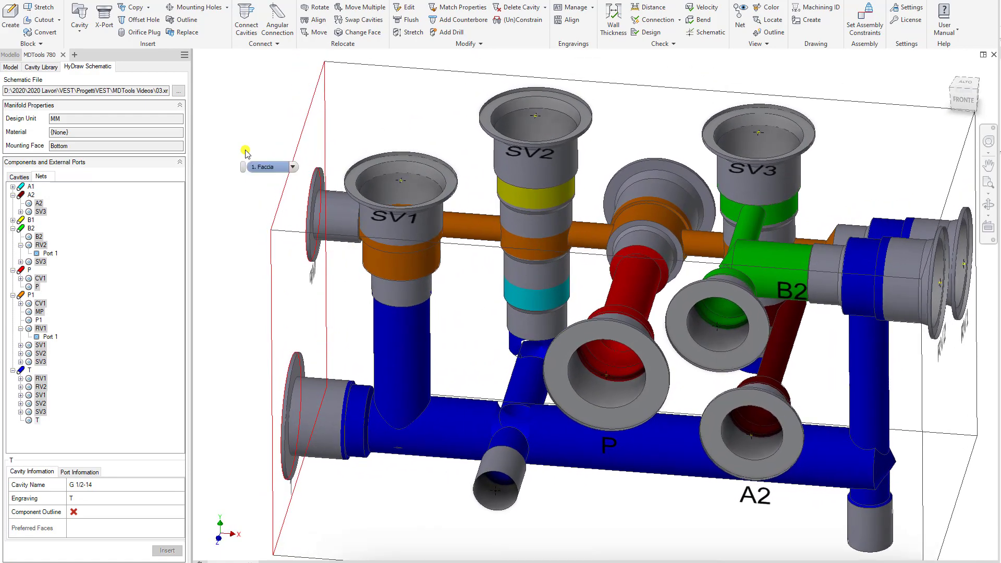
Copy the PLUG2 construction port to the front face, connecting it to the T port and port 1 of SV3.
click(134, 7)
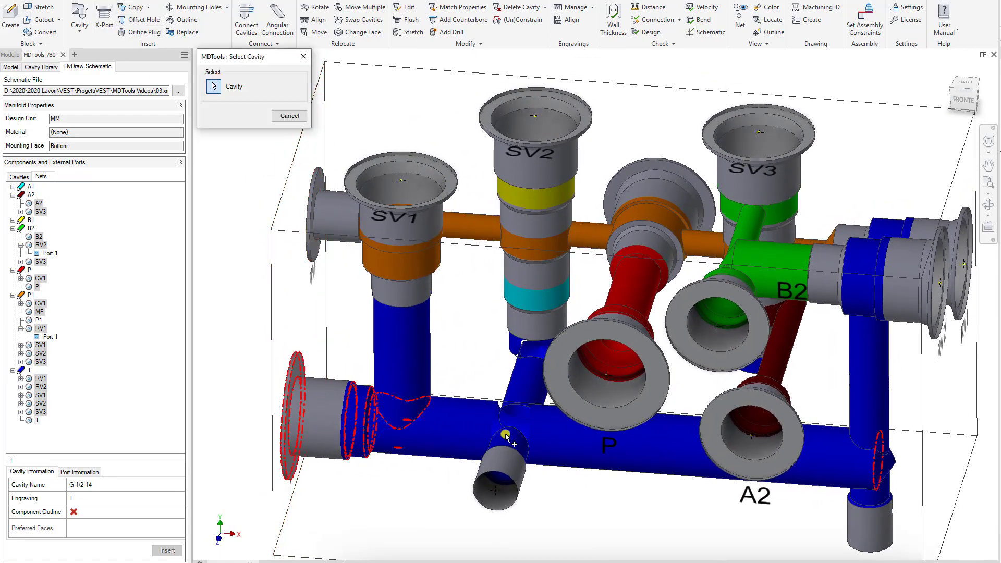
click(246, 147)
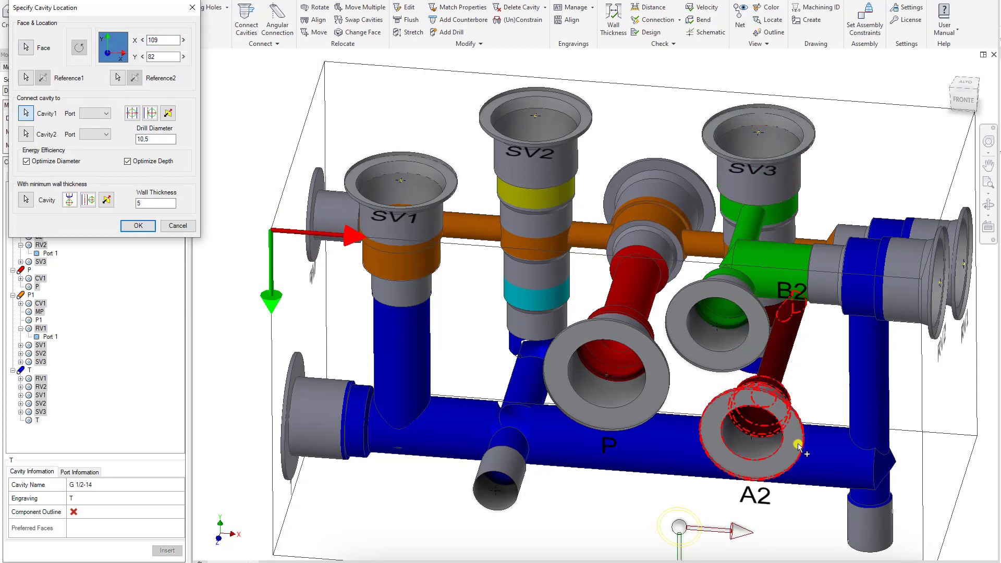
click(365, 422)
click(754, 137)
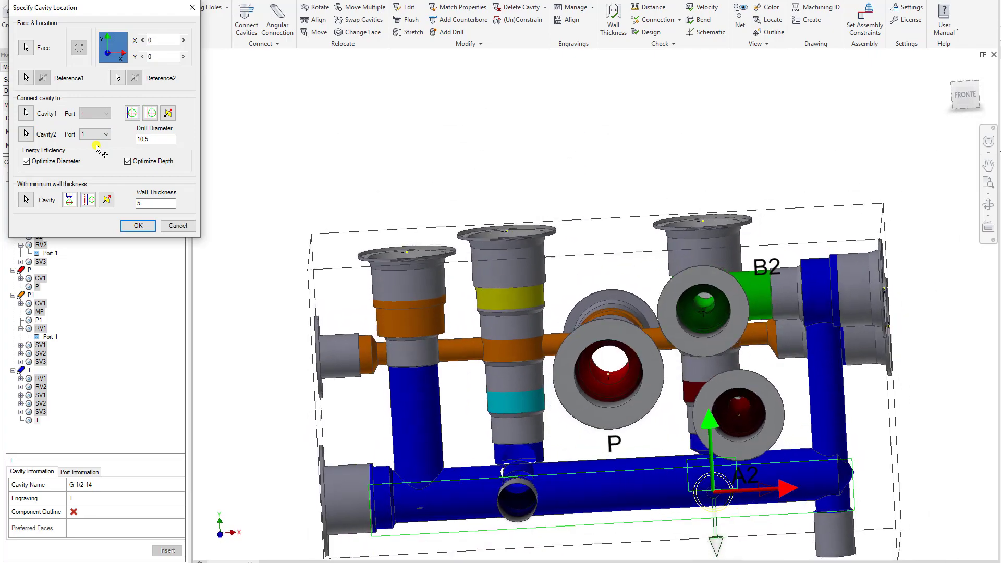
click(139, 223)
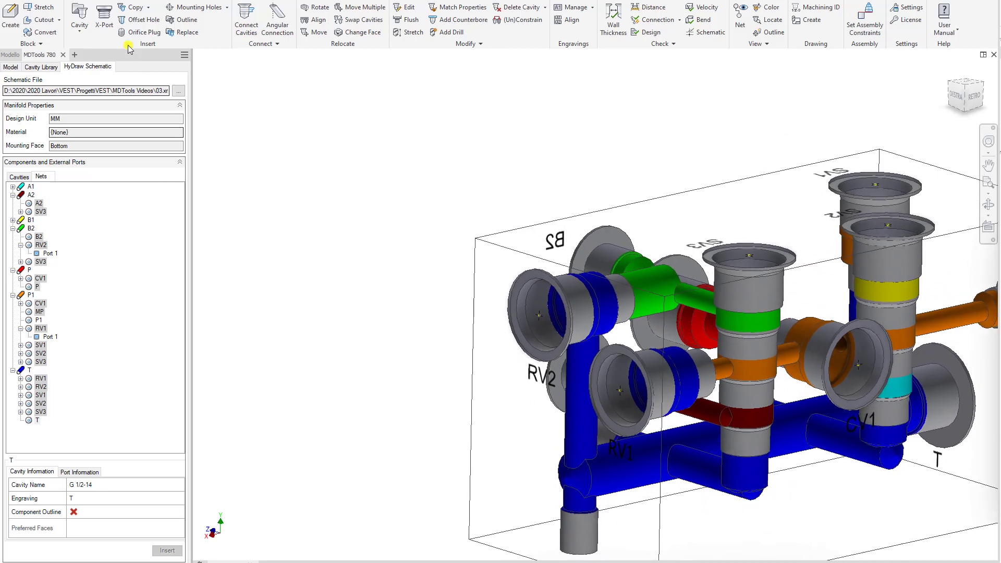
Insert construction port PLUG4 with cavity MB-600-120 and drill diameter 10.5 on the front face, connected to port 2 of RV1.
click(103, 16)
click(690, 364)
click(277, 95)
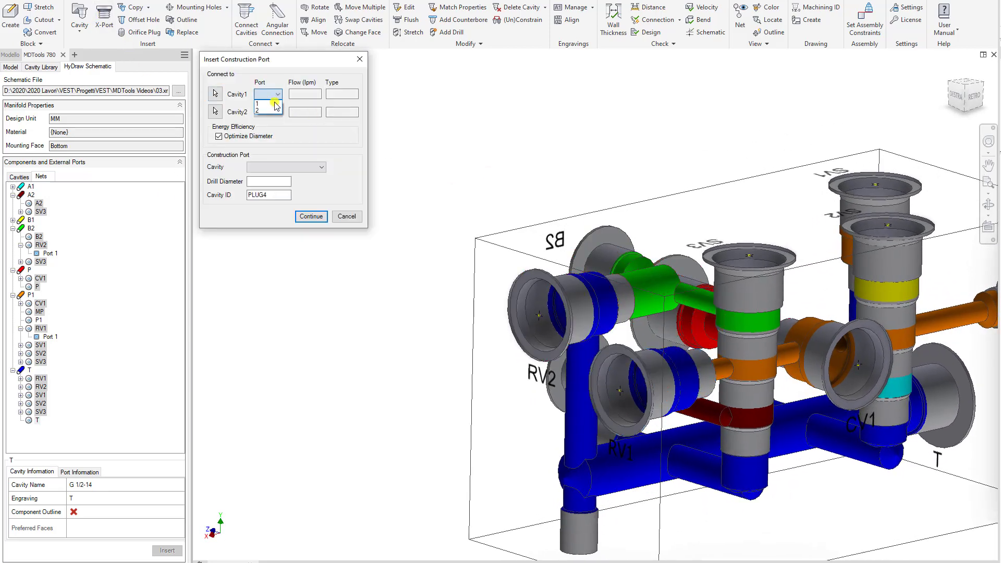
click(265, 111)
click(320, 167)
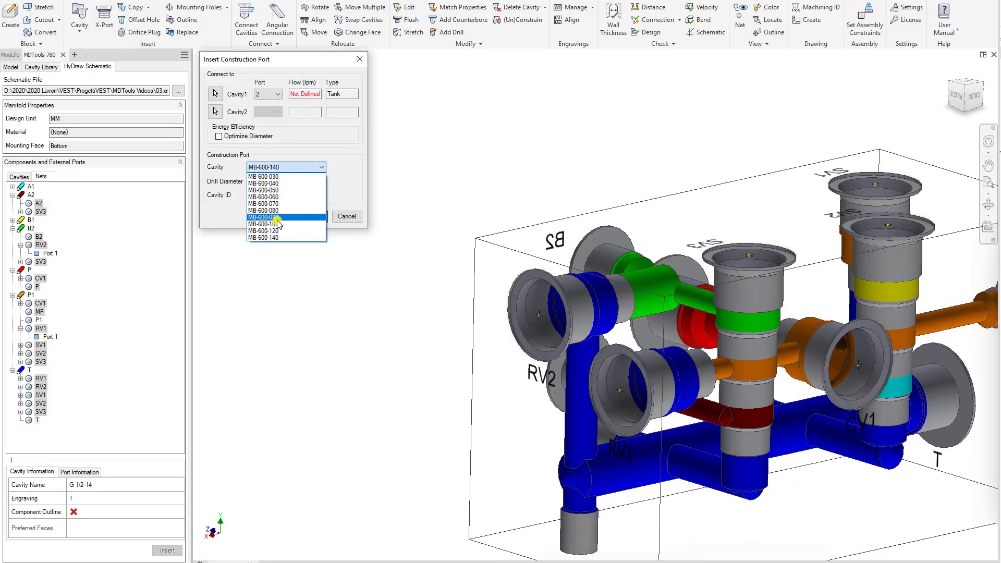
click(276, 230)
click(313, 216)
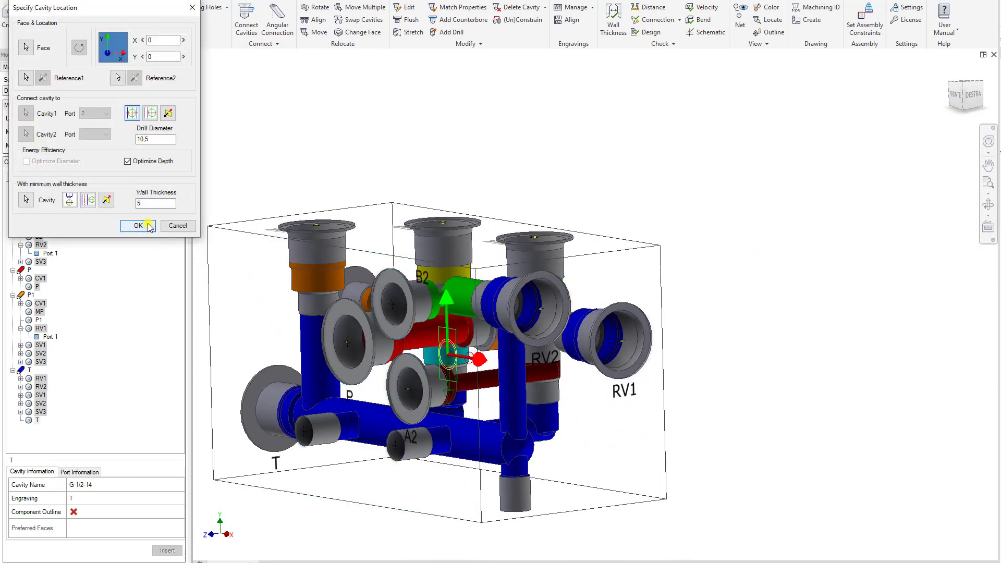
click(139, 225)
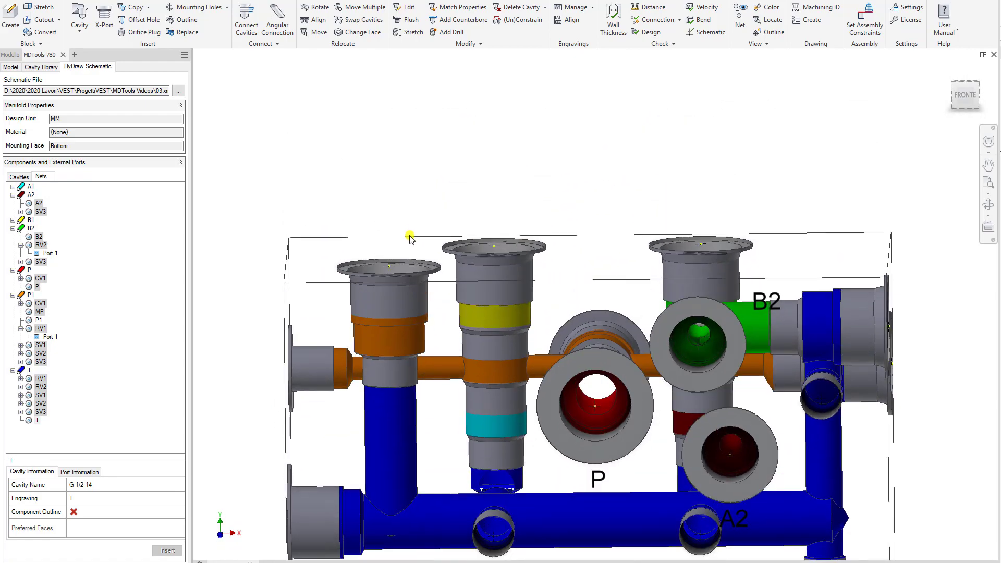
Insert the B1 port on the front face, connected to port 4 of SV2 with drill diameter 6.75.
click(13, 221)
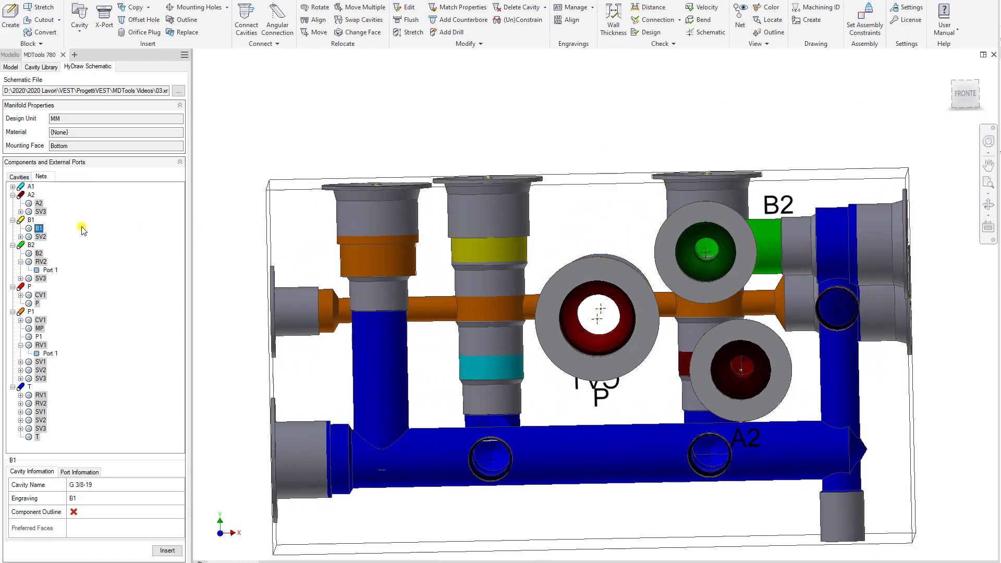
click(505, 230)
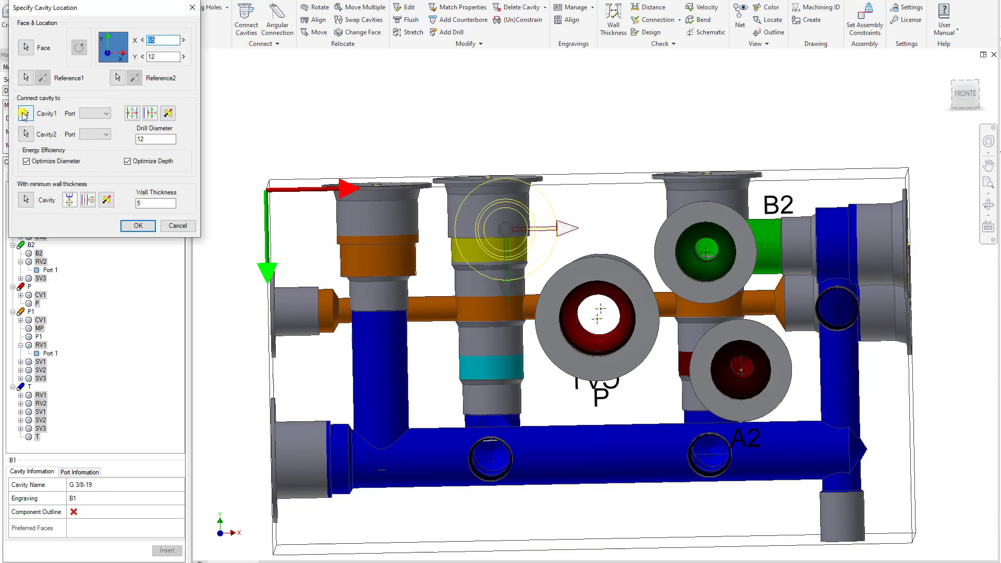
click(105, 114)
click(89, 145)
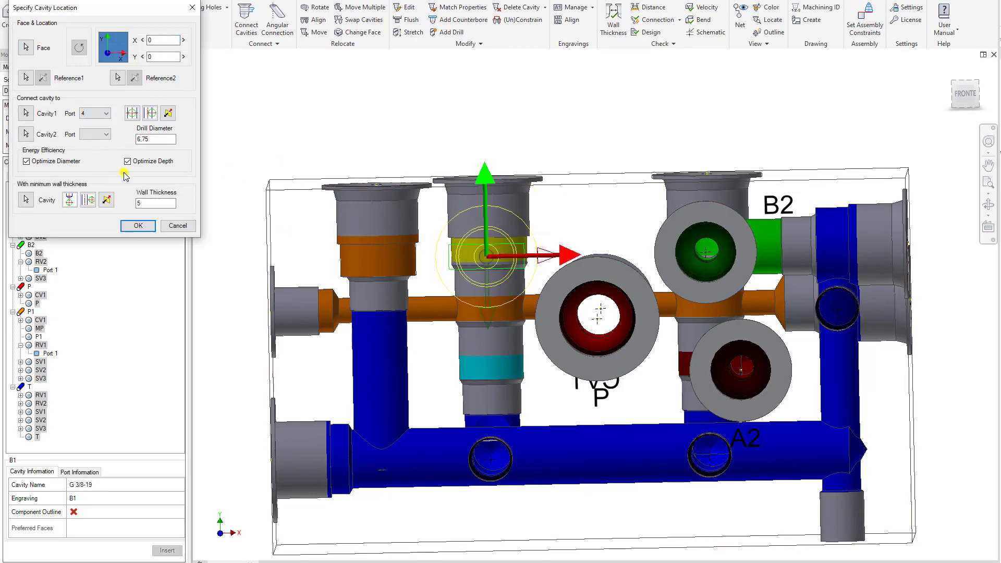
click(138, 225)
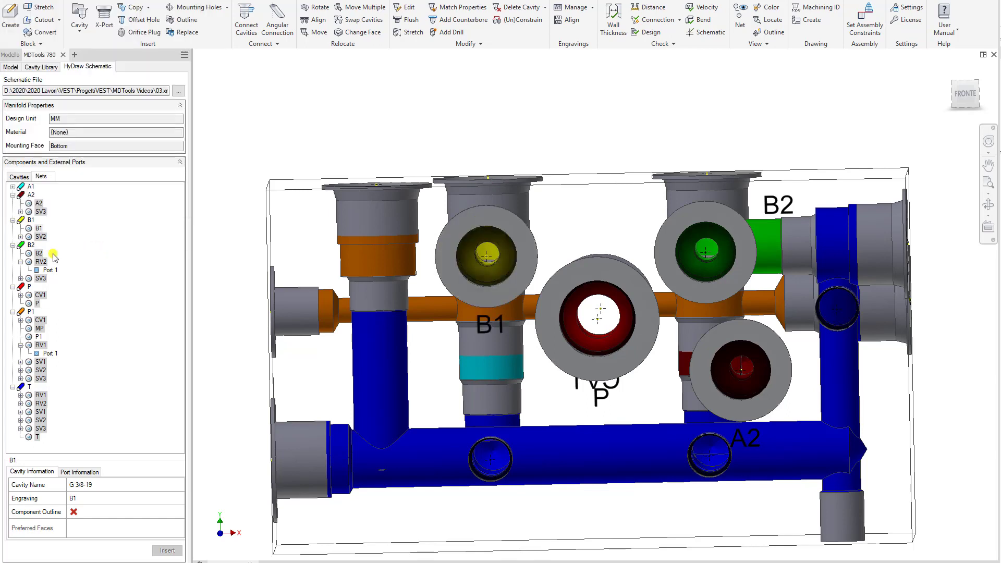
Insert the A1 port on the front face, connected to the cyan port of SV2.
click(12, 186)
double_click(39, 195)
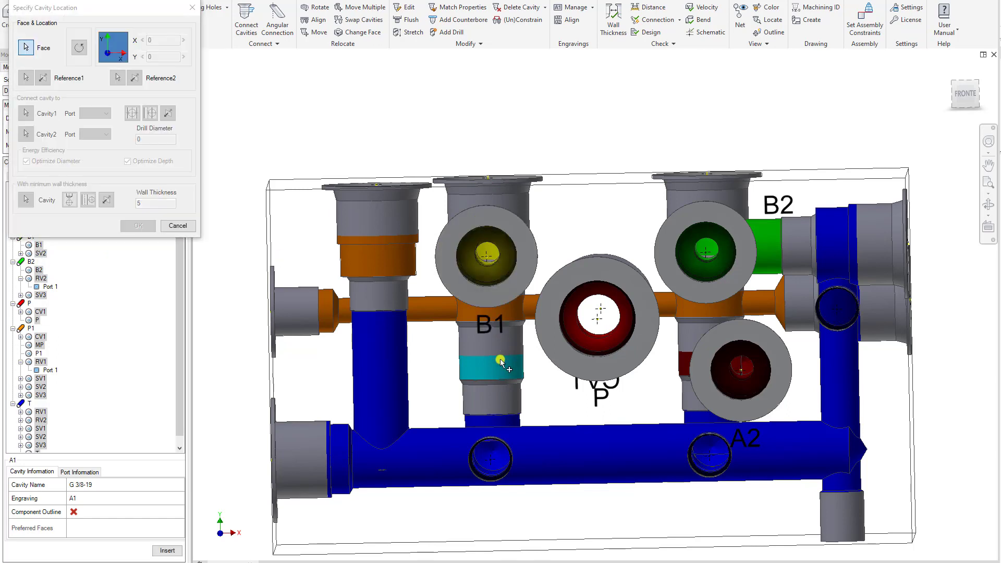
click(28, 112)
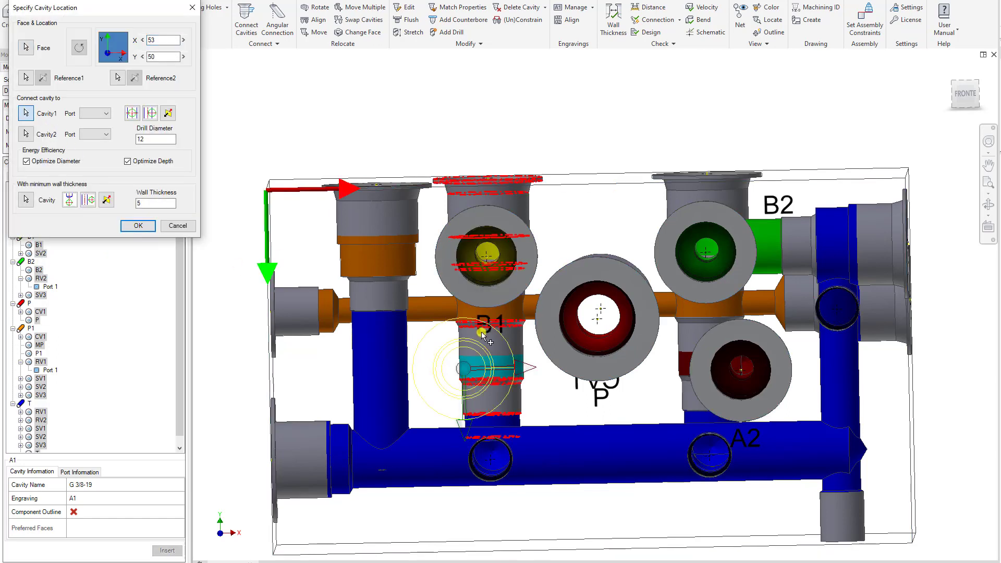
click(484, 334)
click(90, 132)
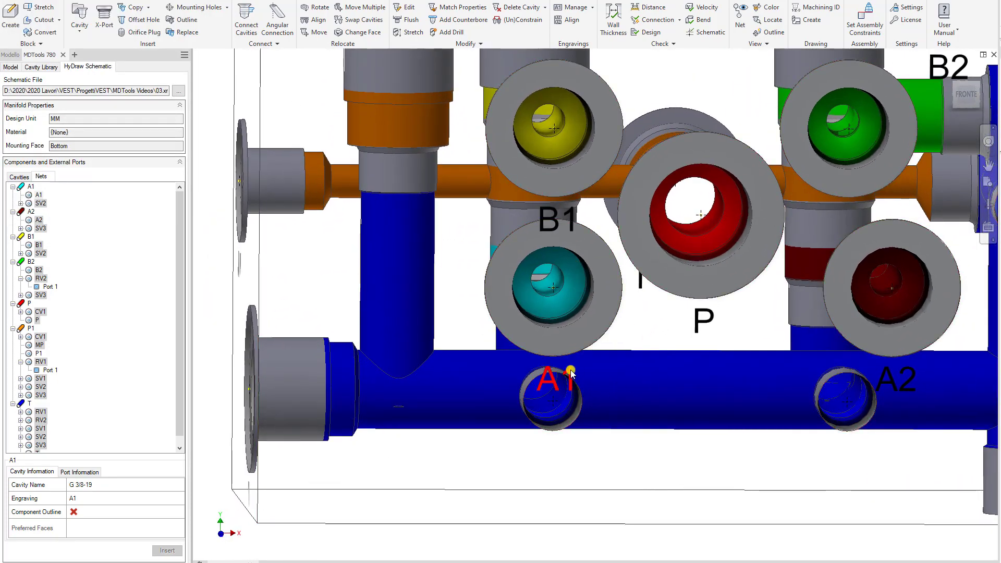
Move the A1 engraving clear of the plug hole, to X 41, Y 67.
mouse_move(572, 373)
click(589, 355)
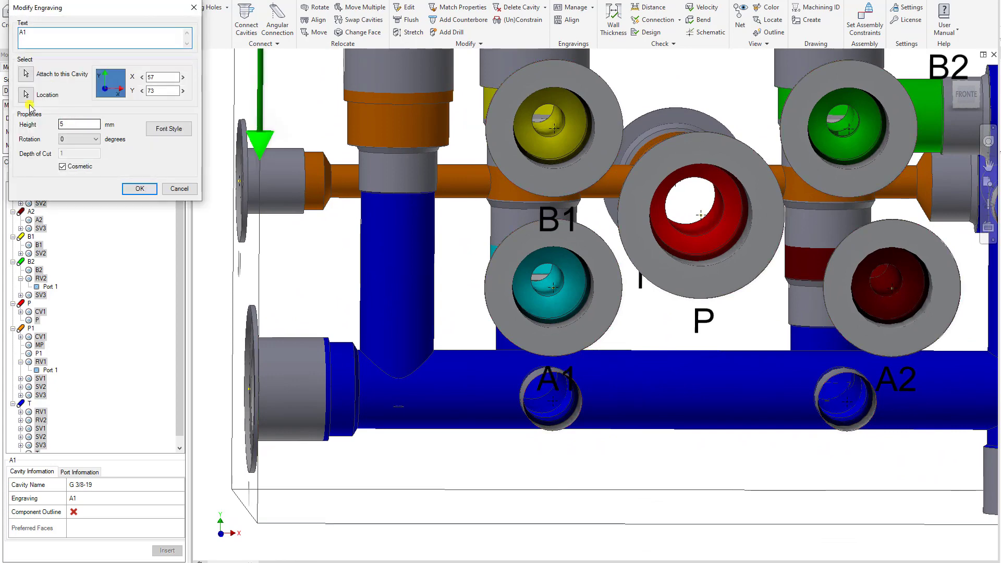
click(459, 364)
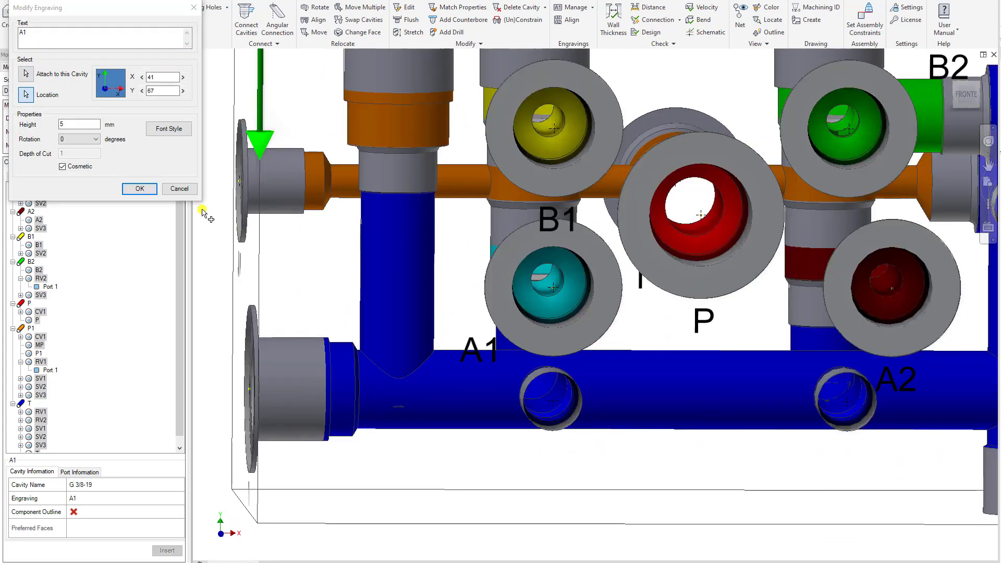
click(139, 189)
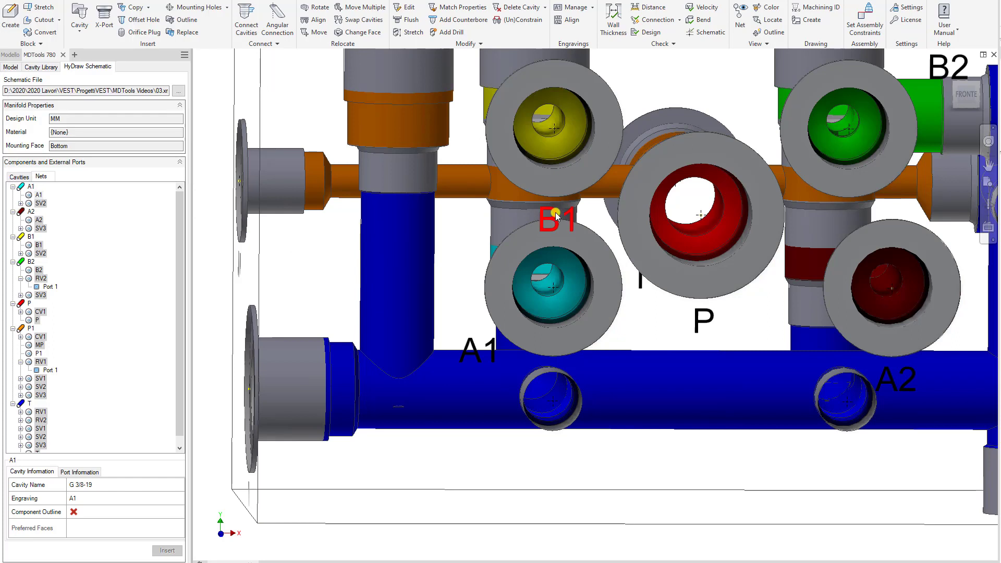
Move the B1 engraving above its port, to X 74, Y 7.
click(573, 198)
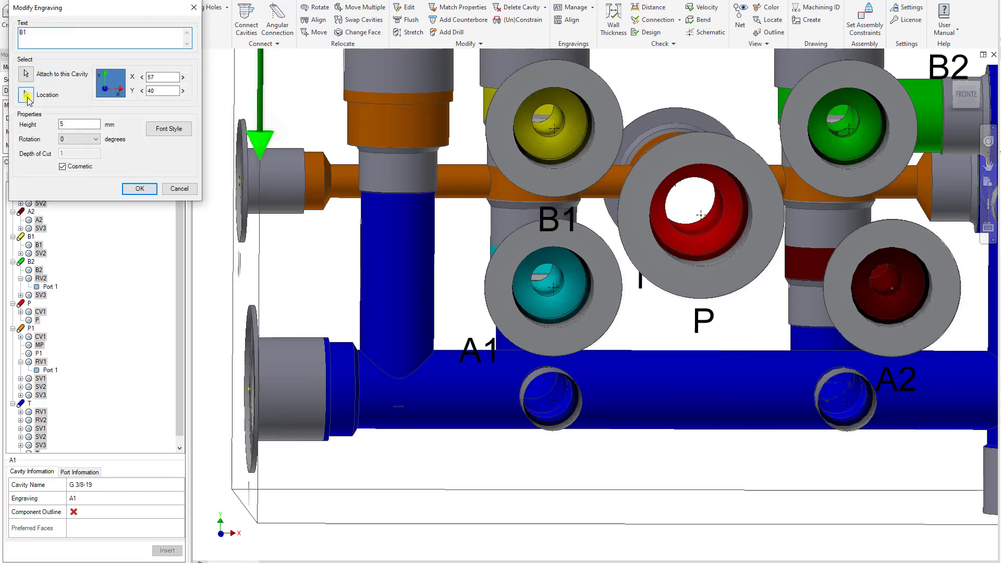
click(27, 97)
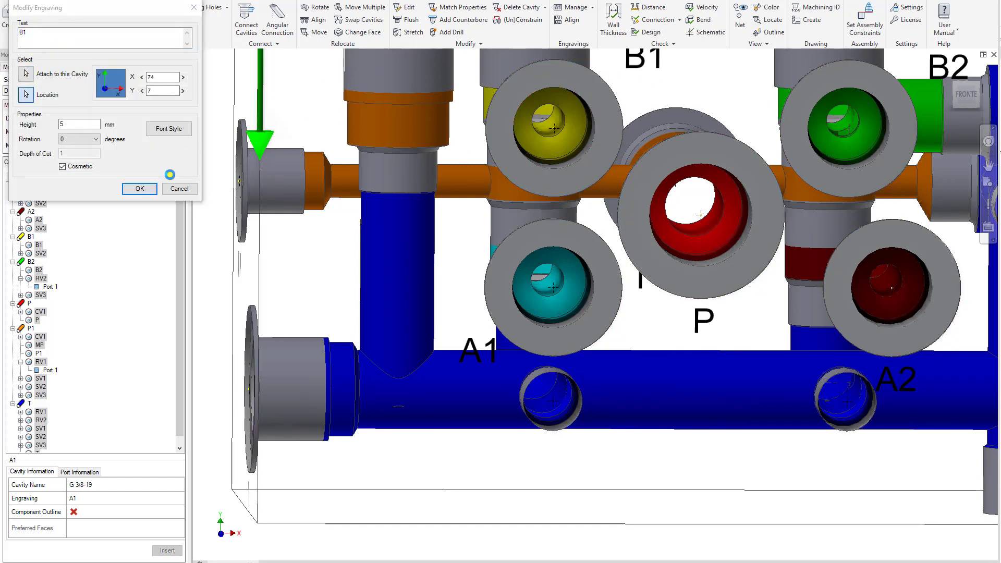
click(141, 190)
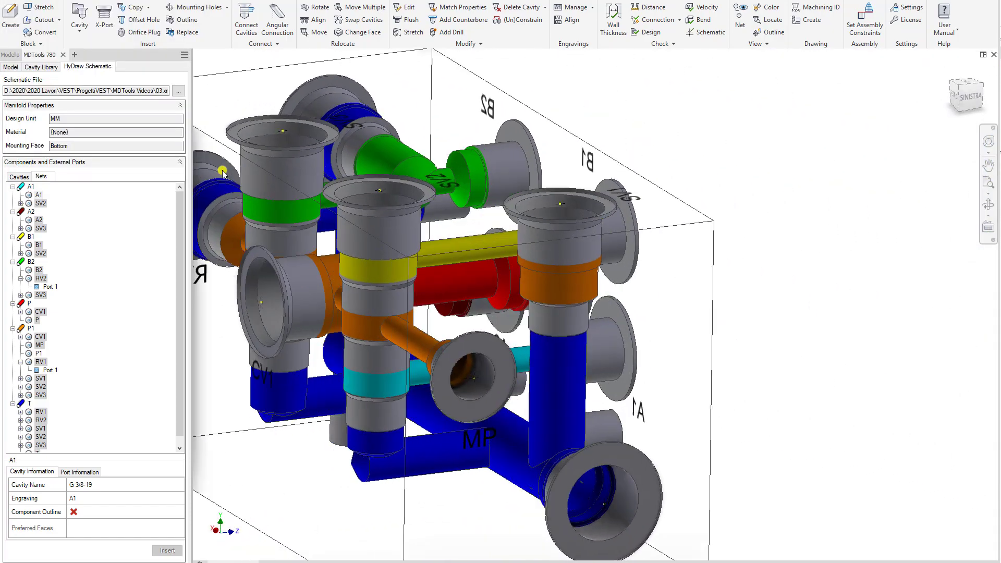
Insert the P1 port on the front face, connected to port 2 of SV1 with X offset -6 and drill diameter 11.
shift+middle_drag(222, 173, 364, 187)
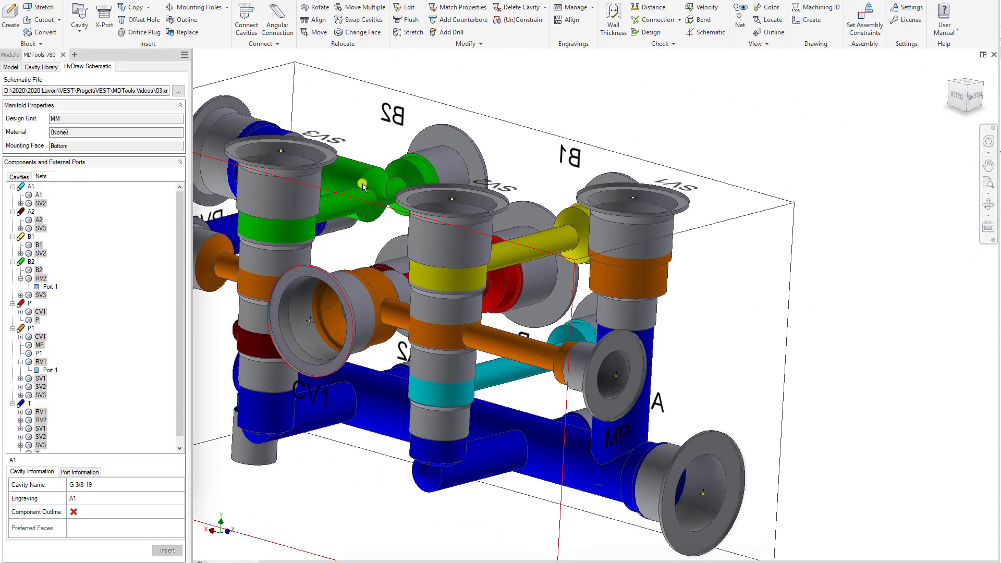
shift+middle_drag(219, 326, 210, 308)
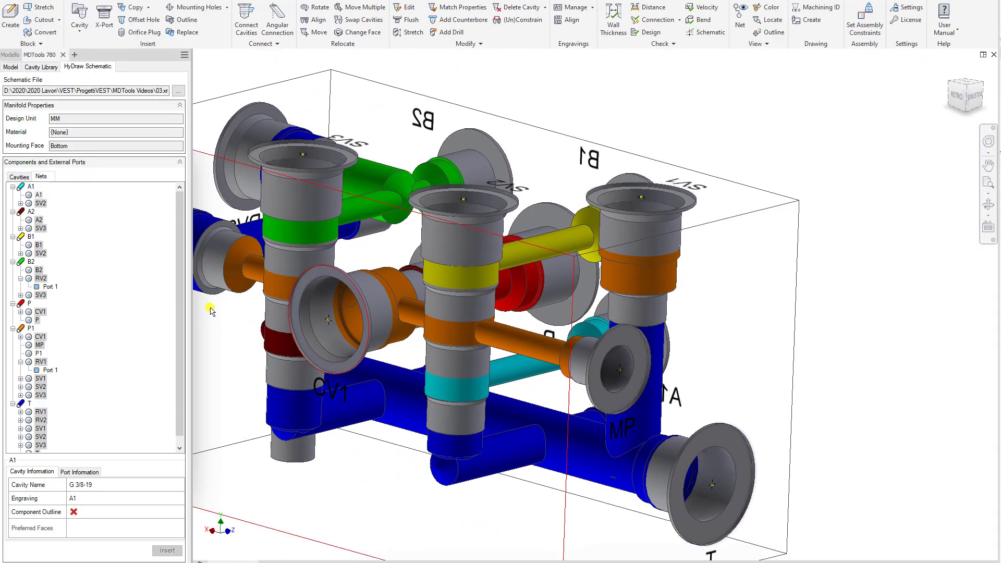
shift+middle_drag(861, 282, 637, 286)
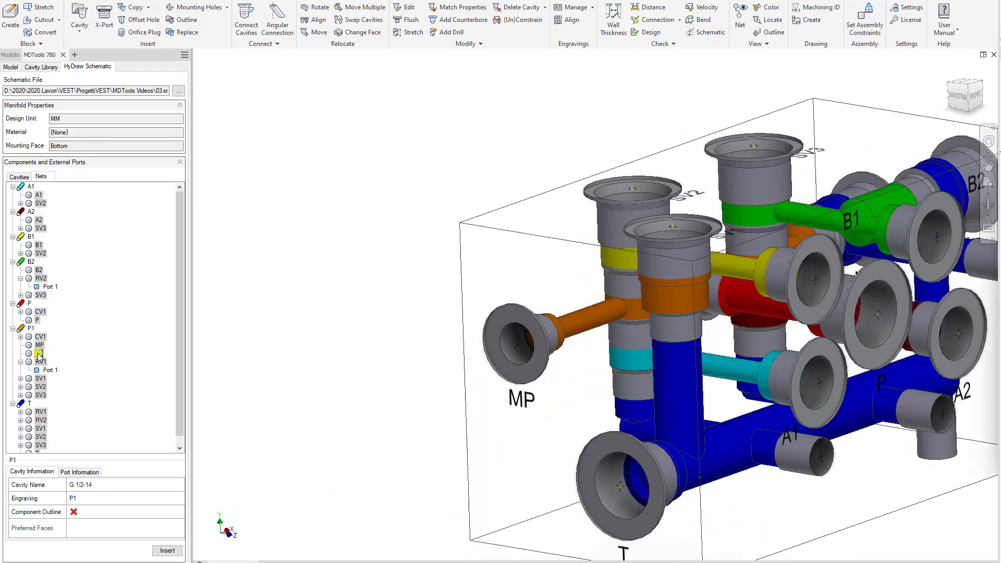
click(39, 354)
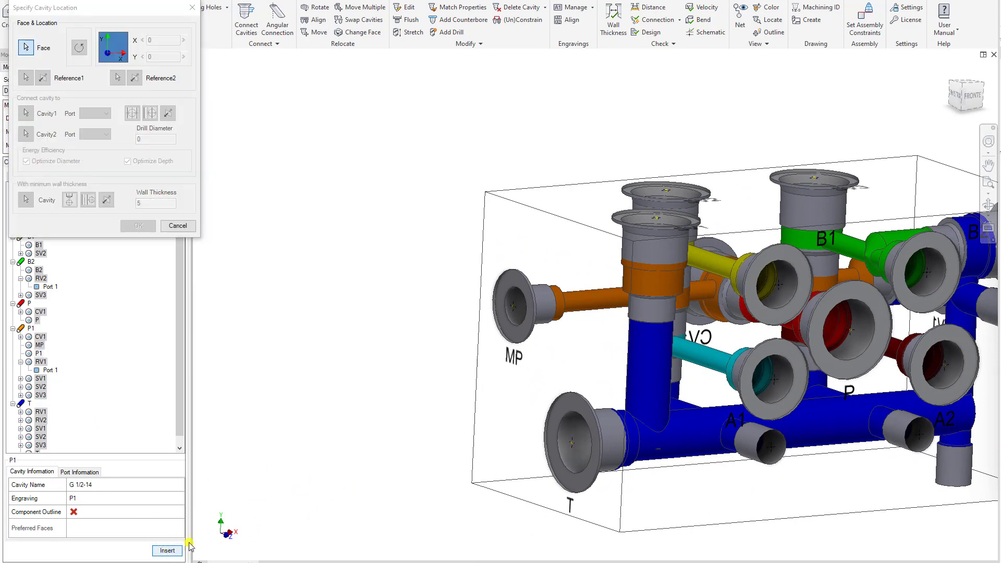
click(703, 363)
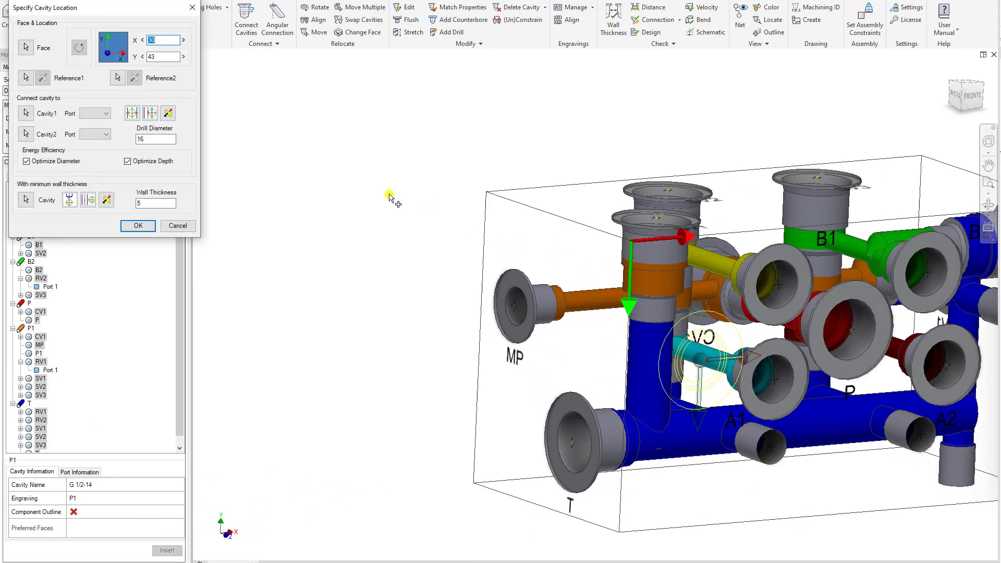
click(102, 113)
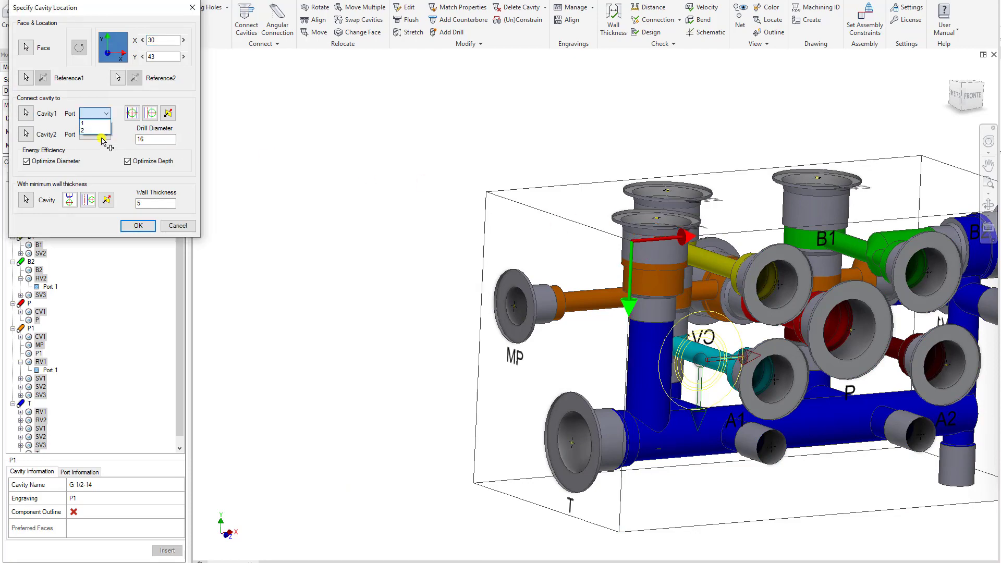
click(131, 113)
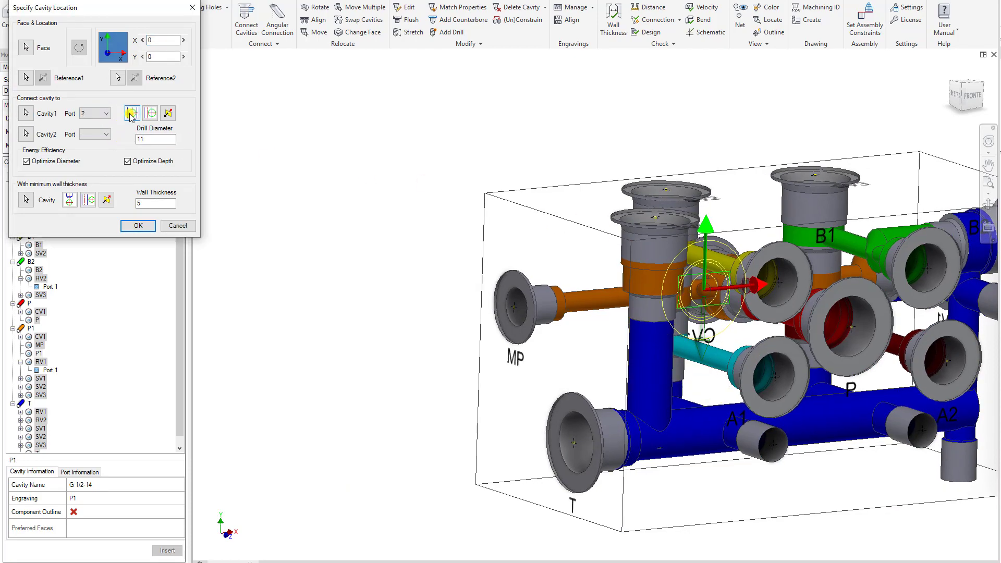
click(143, 40)
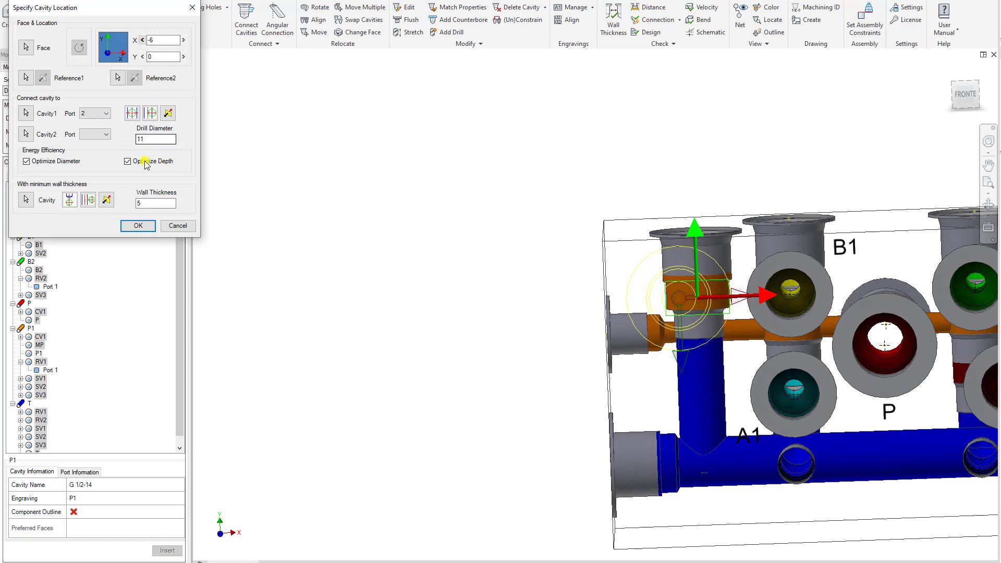
click(144, 224)
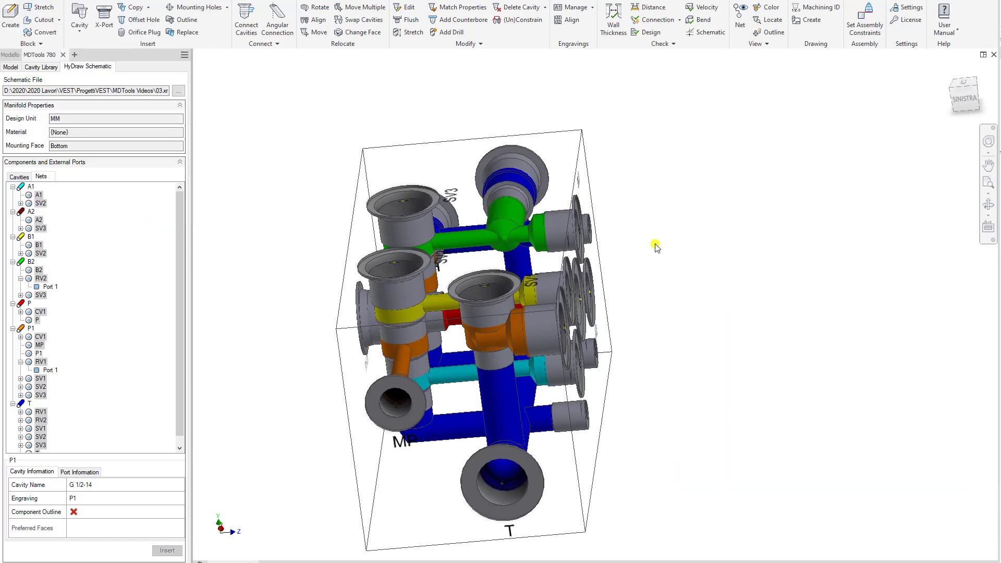
Move the SV1 cavity and the T port together by 3 along Z.
click(378, 11)
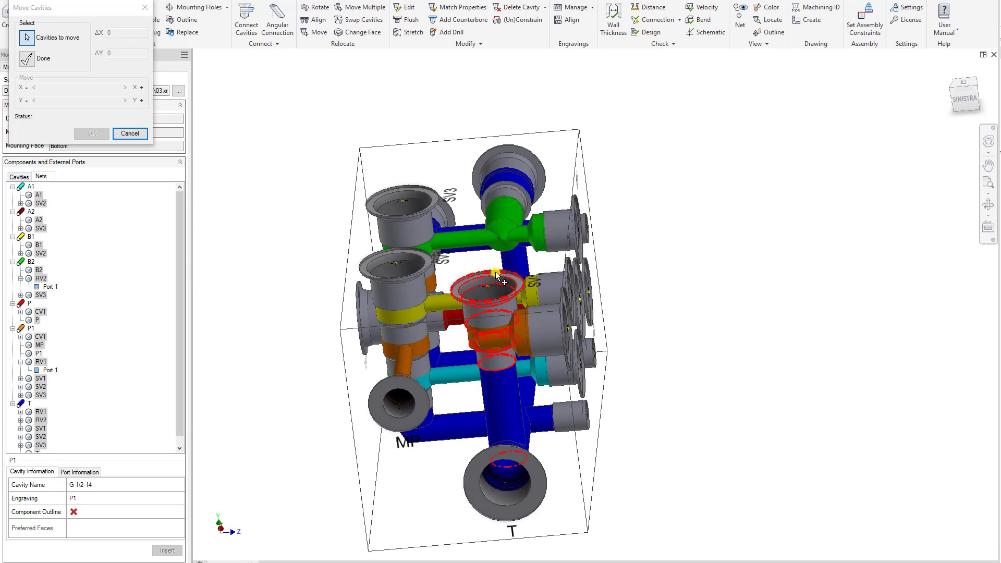
click(488, 288)
click(537, 488)
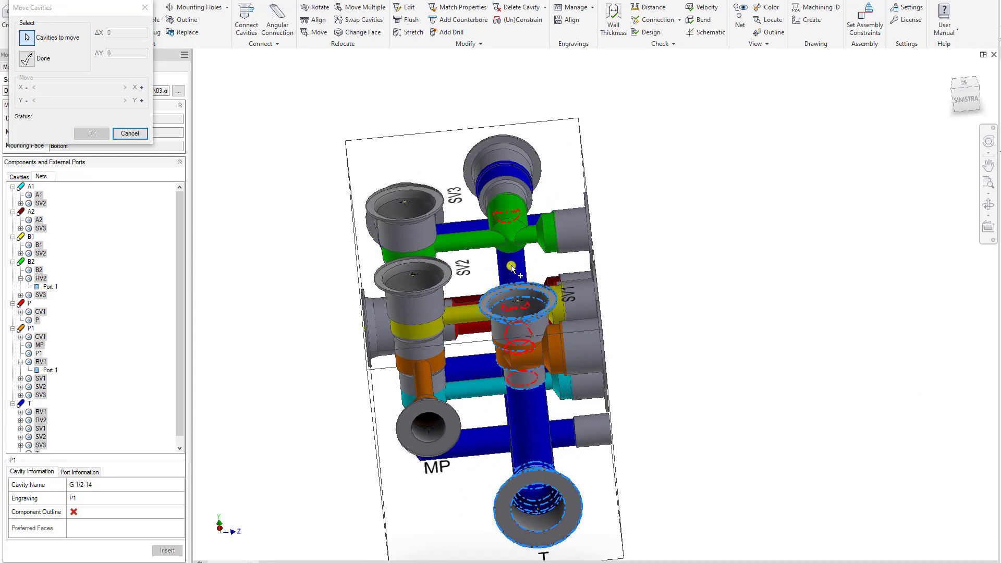
click(28, 59)
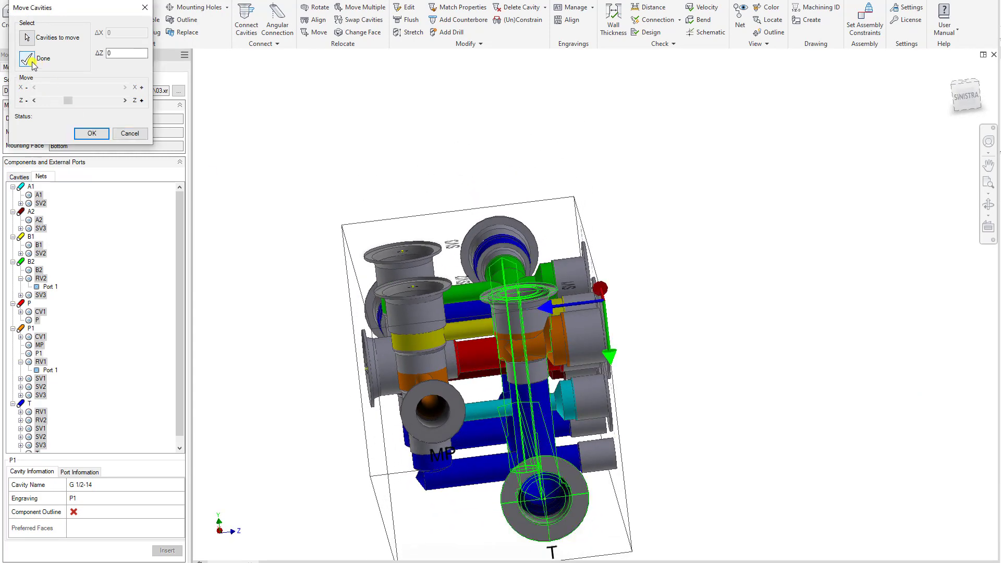
click(124, 101)
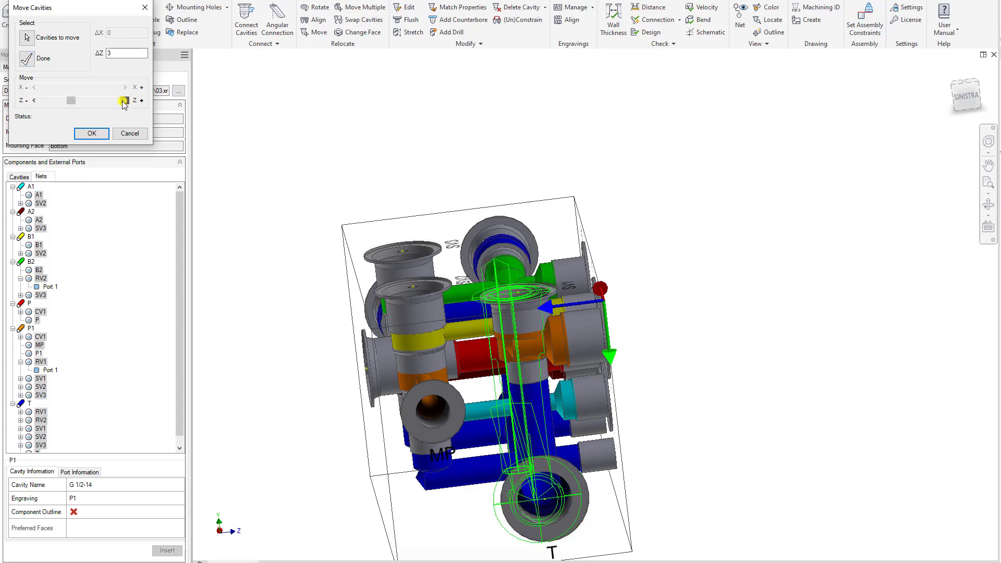
click(92, 134)
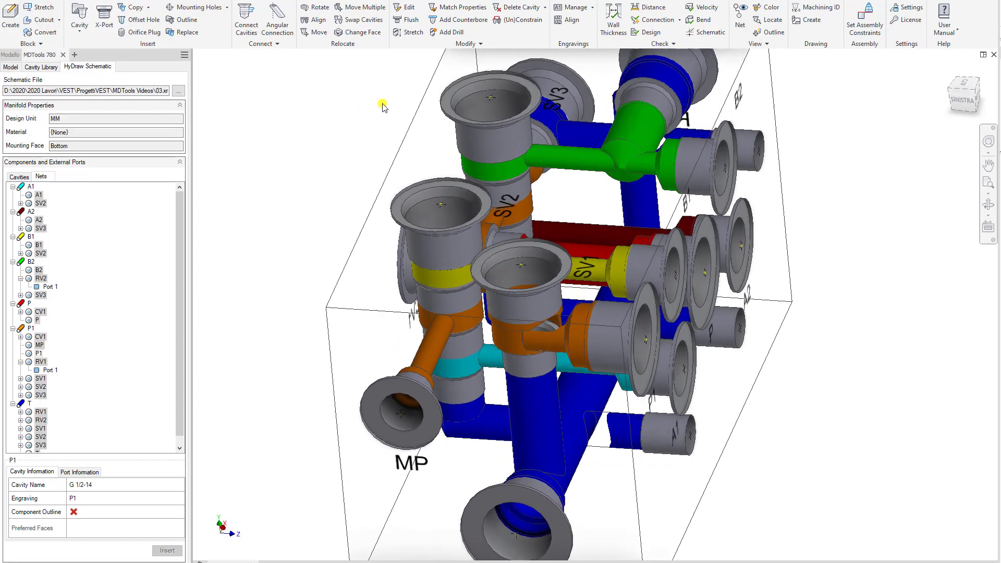
Insert an MB-600-120 construction plug on the bottom face connecting the P1 and MP ports, with drill diameter 10.5.
click(105, 20)
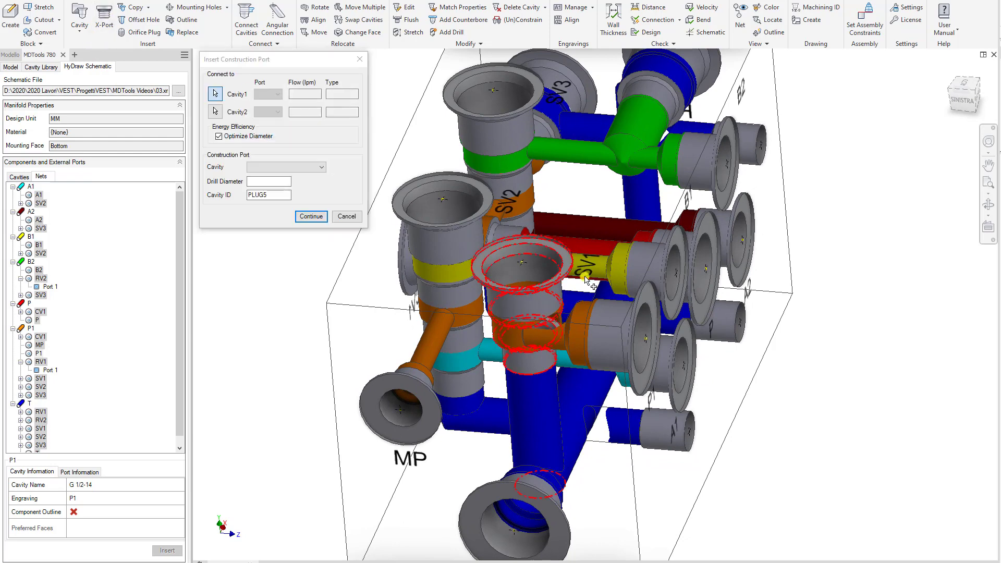
click(216, 111)
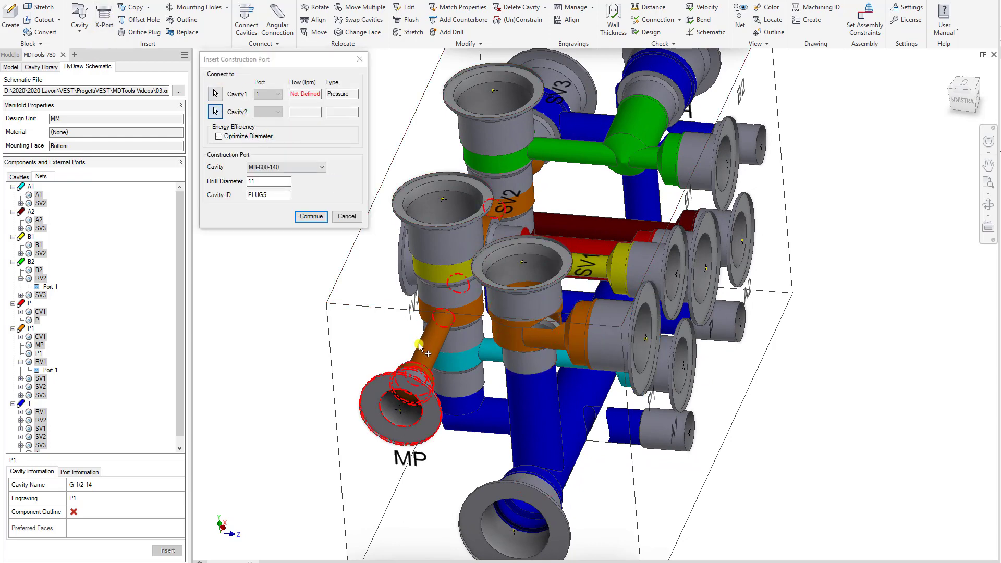
click(419, 359)
click(309, 168)
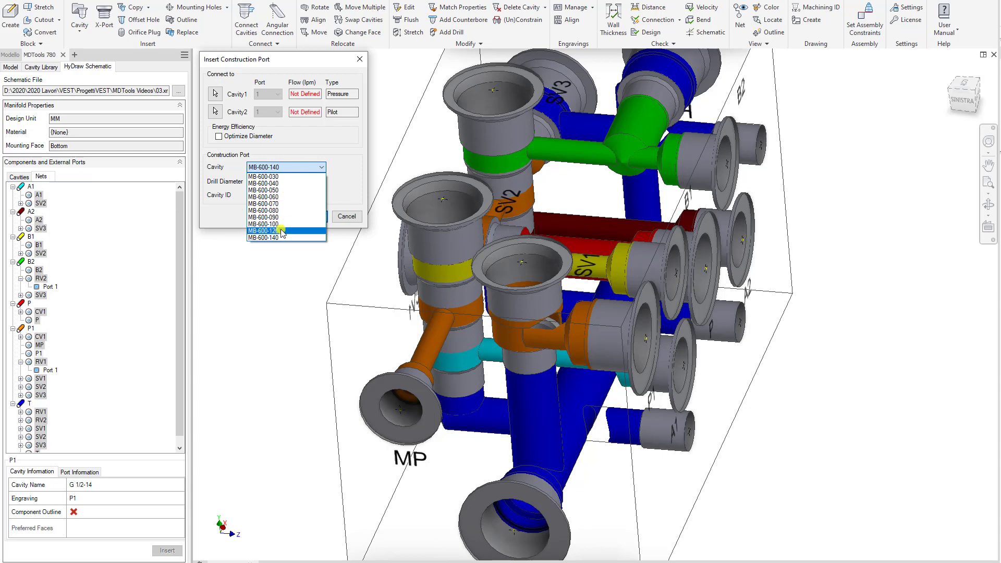
click(272, 230)
click(312, 216)
click(413, 470)
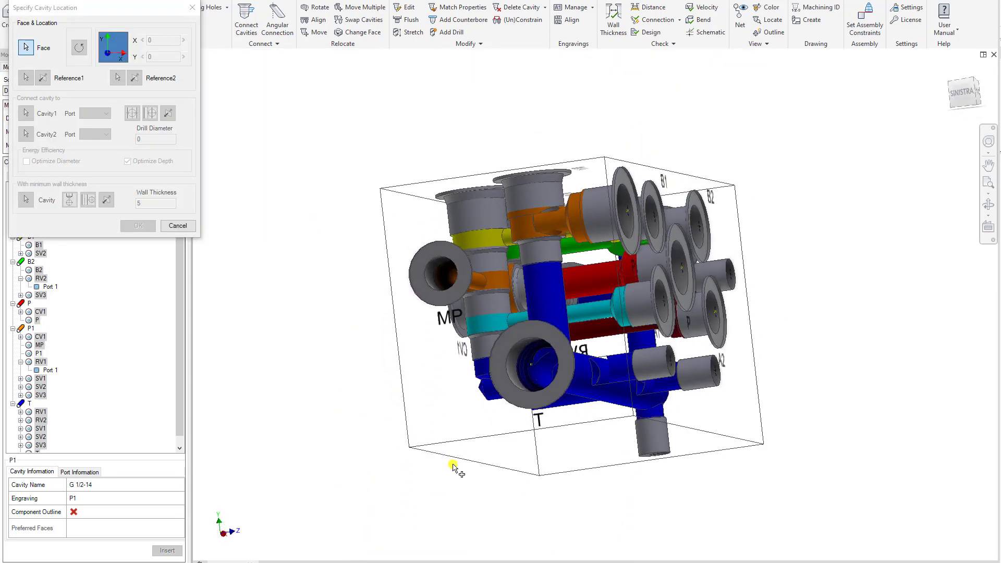
text(0,5)
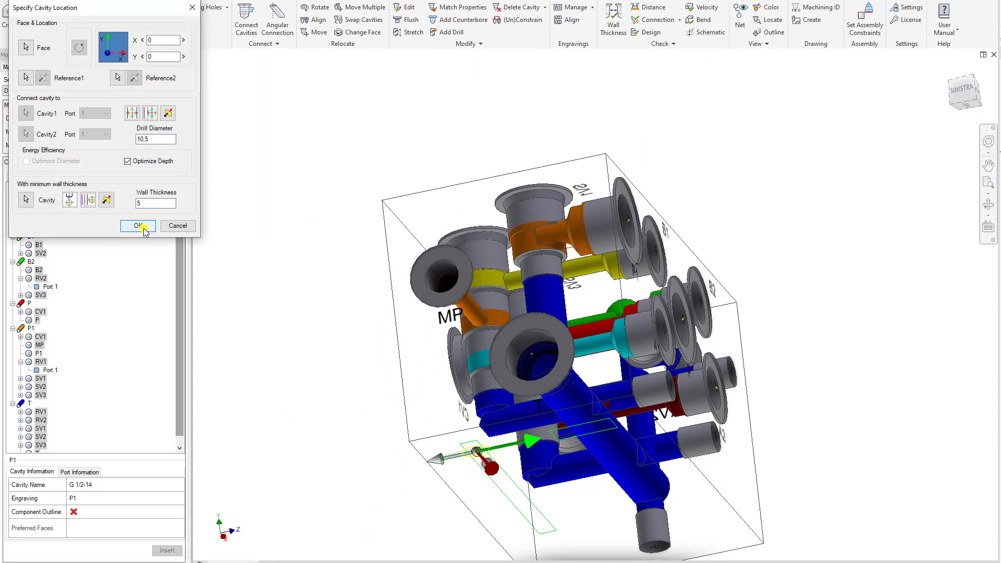
click(139, 226)
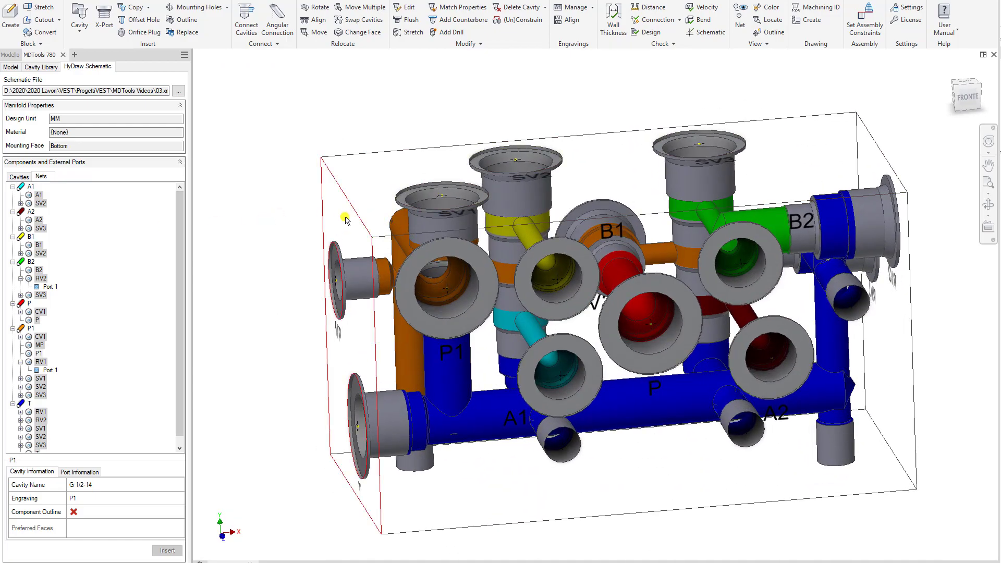
Stretch the block from the face holding MP and T to a length of 170.
click(366, 198)
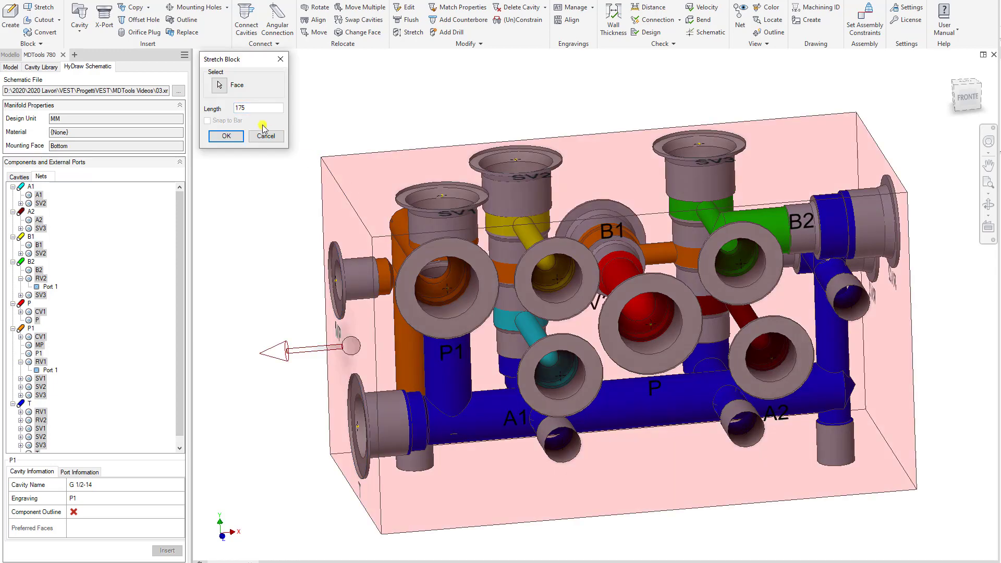
text(170)
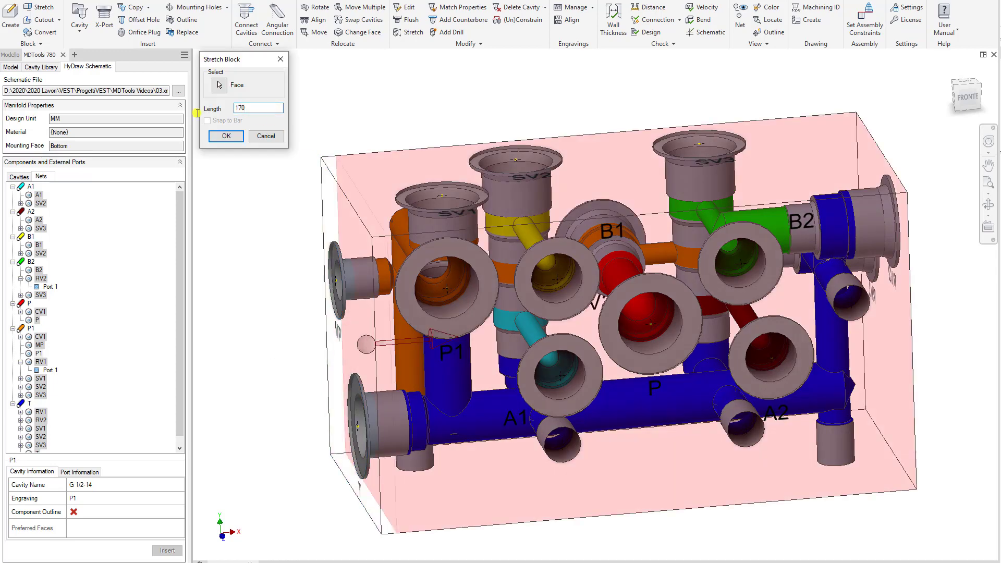
key(Return)
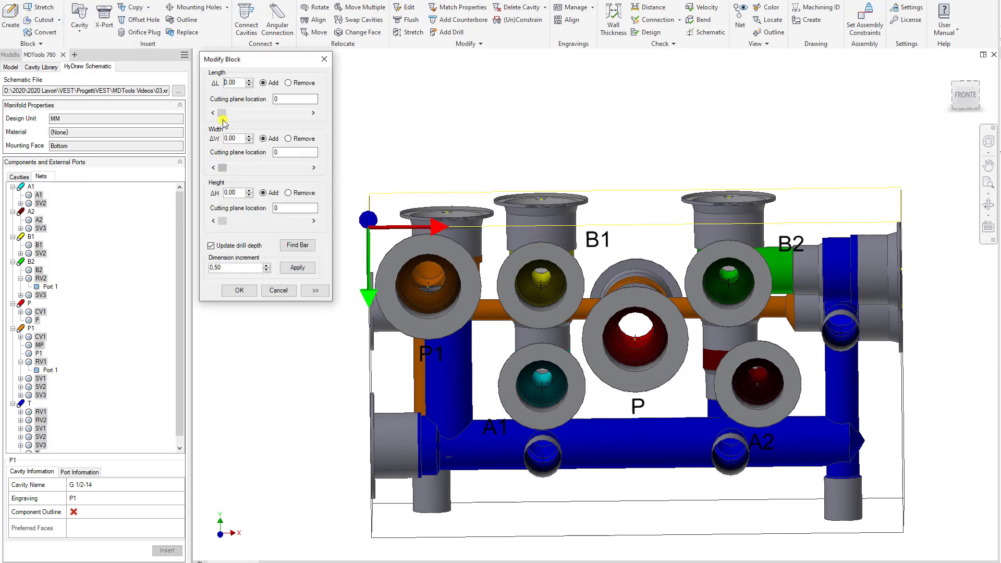
Remove 5 from the block length at cutting plane location 129.
drag(260, 118, 288, 118)
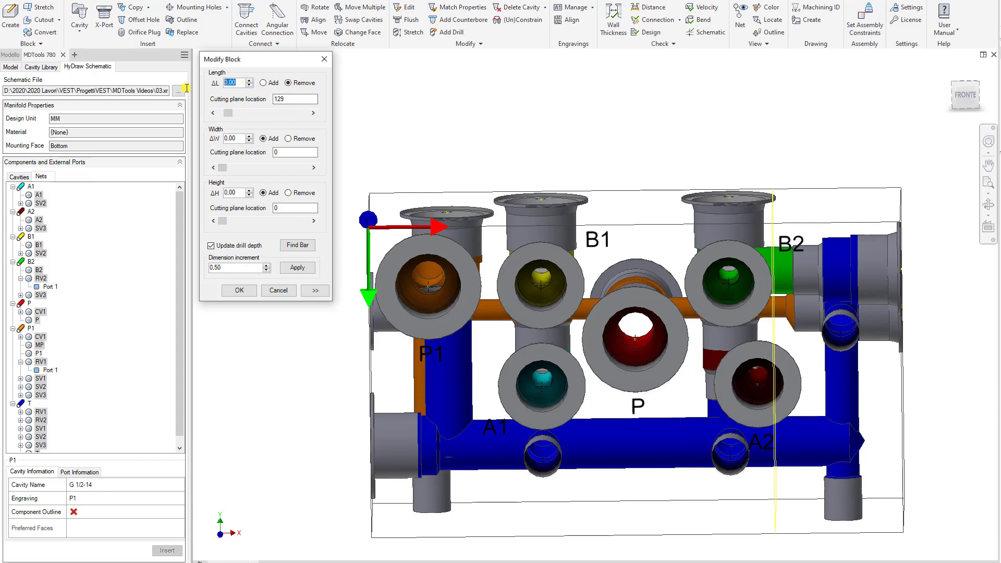
text(5)
key(Return)
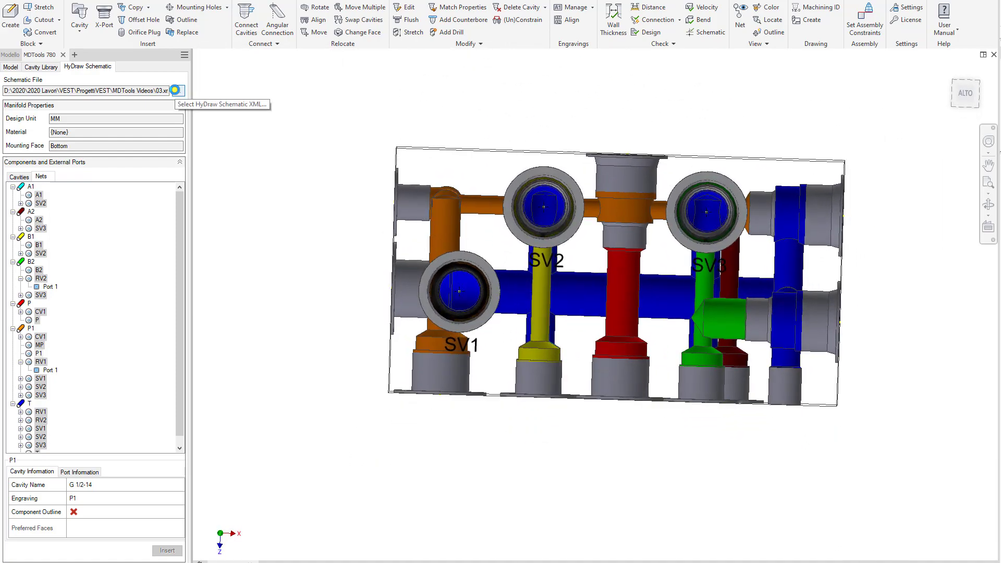
Insert two diagonal TCEI M6 through mounting holes on the block's top face, 10 from the edges, using the corners clear of SV1.
click(197, 8)
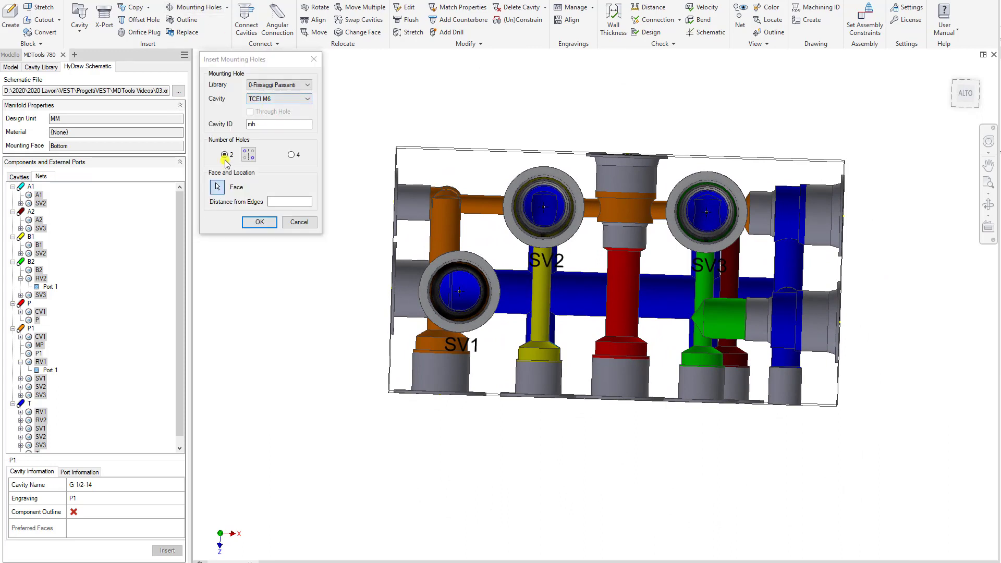
click(454, 173)
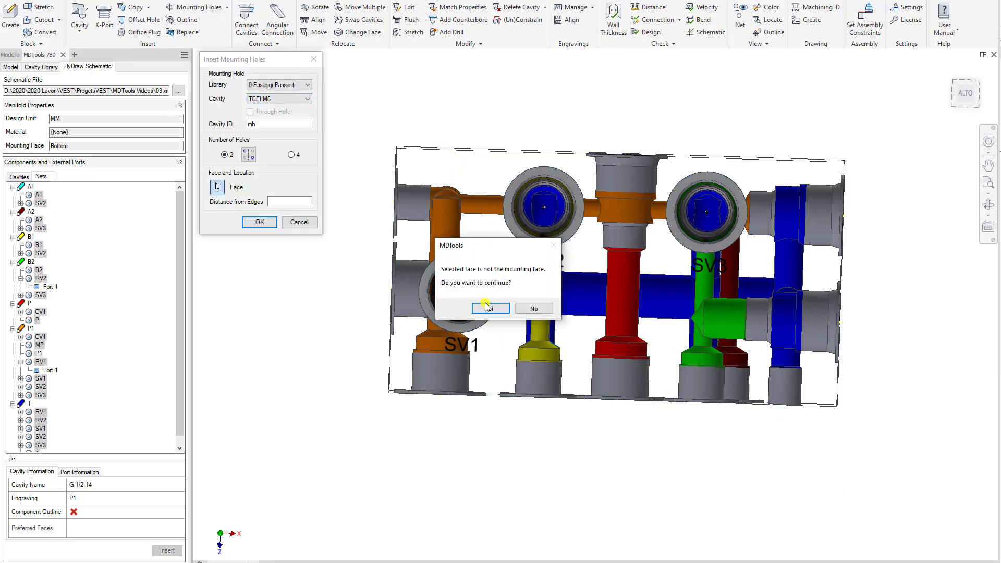
click(488, 308)
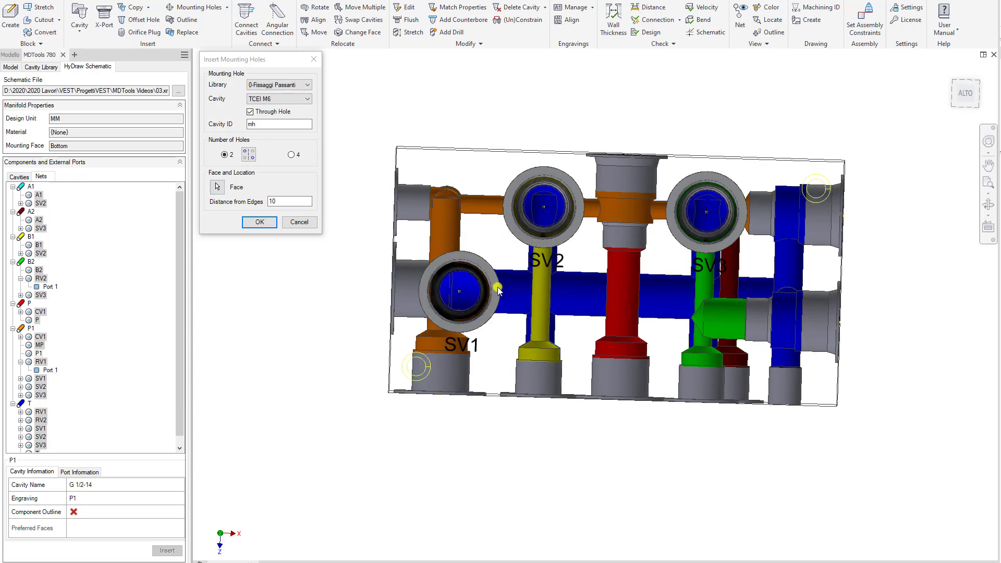
click(250, 154)
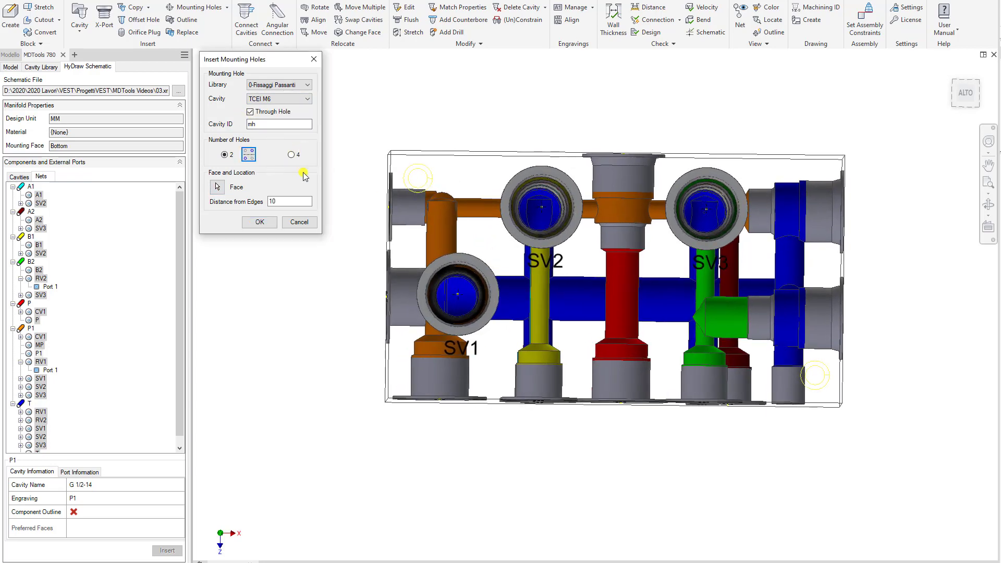
click(260, 223)
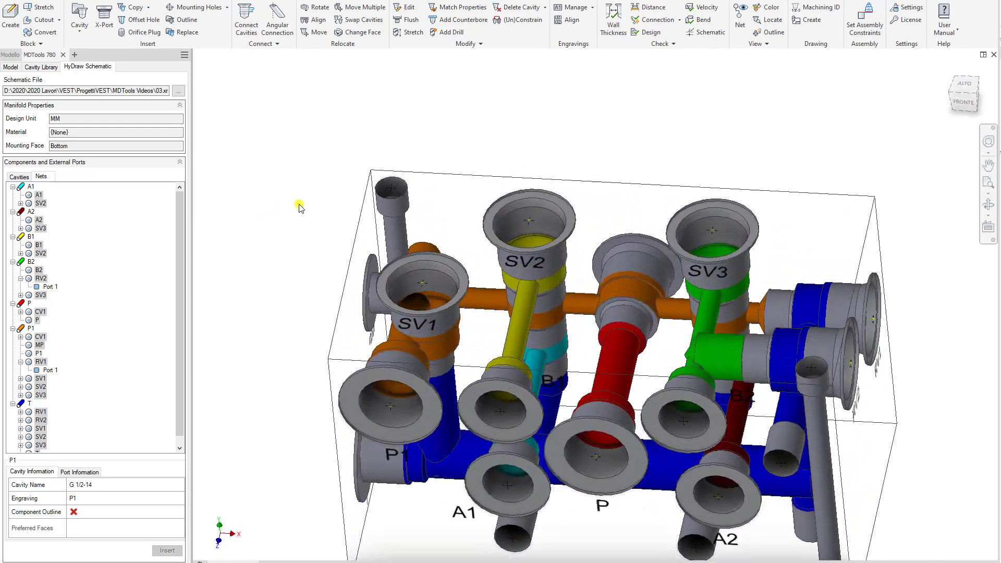
Run a connection check on the manifold, including the poor connections list, and close the report after reviewing it.
click(659, 19)
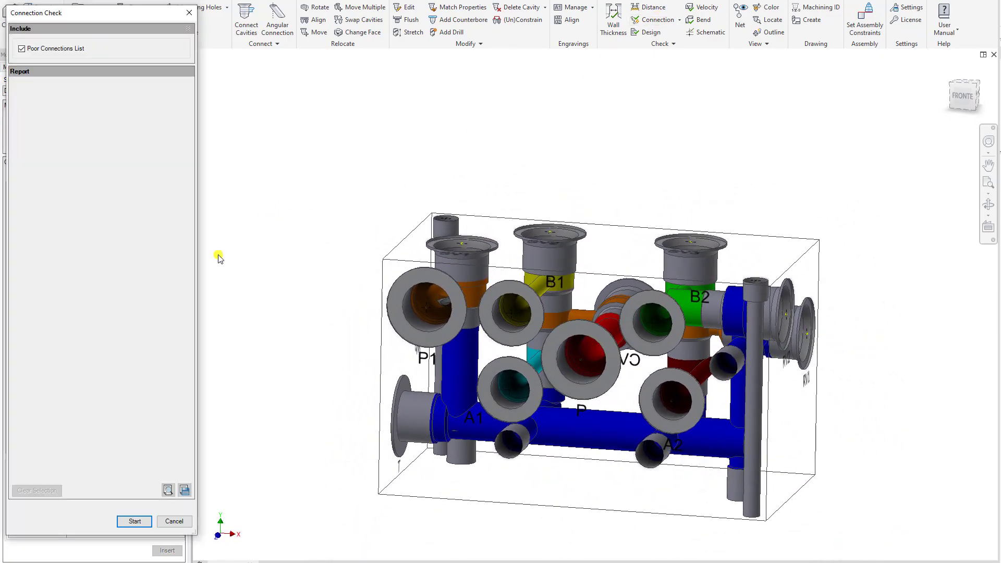
click(132, 521)
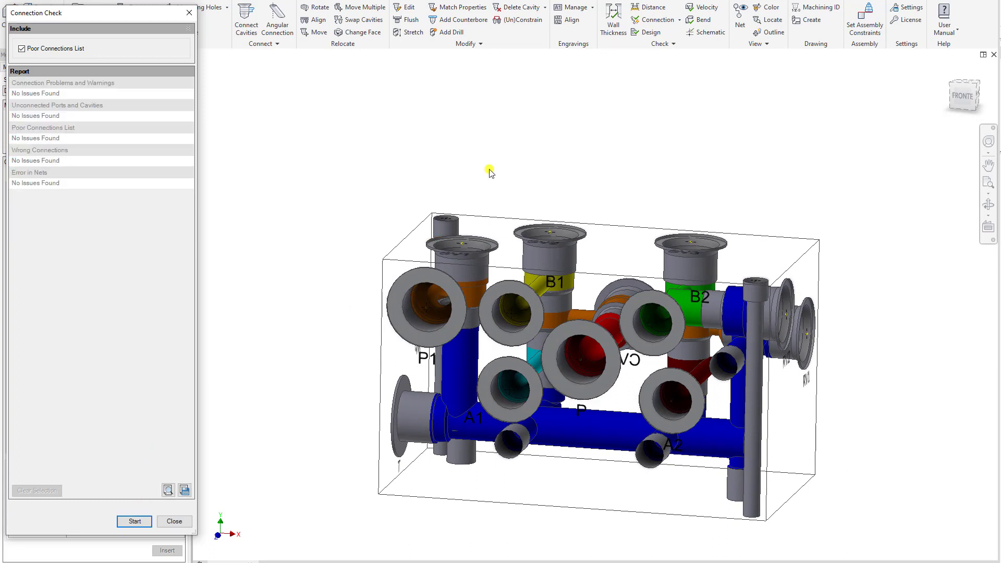
key(F4)
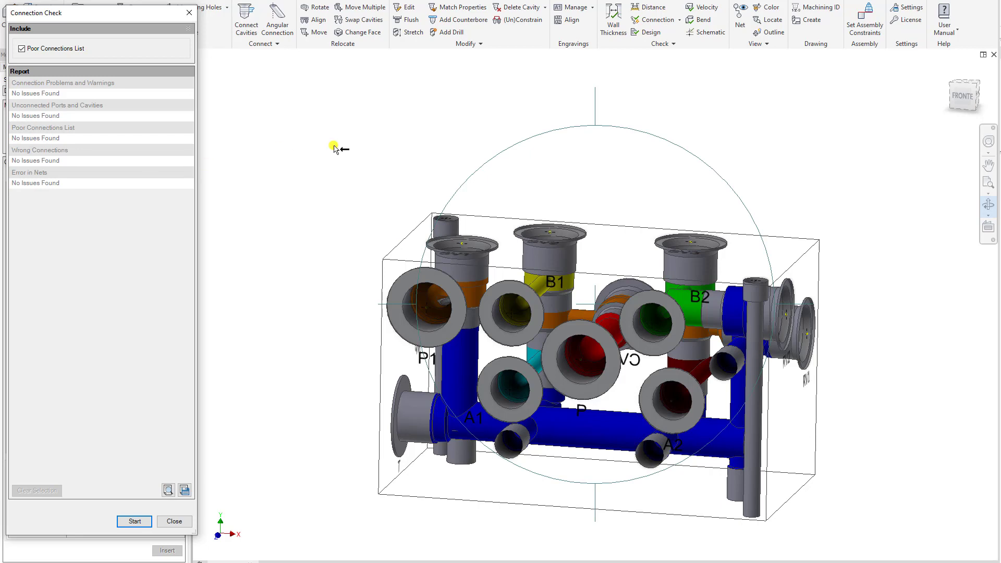
click(174, 521)
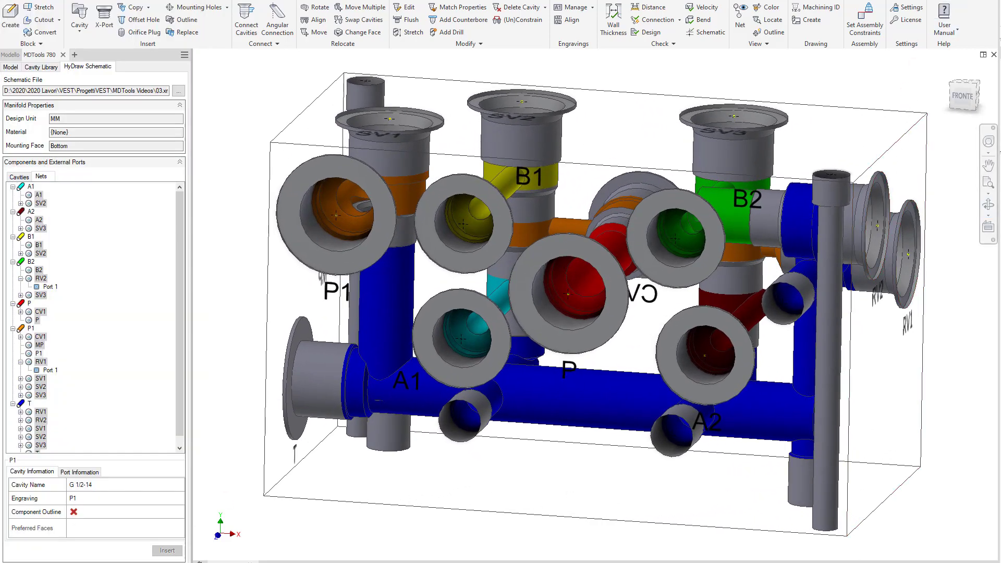
Check the manifold against the schematic and close the report after reviewing it.
click(717, 34)
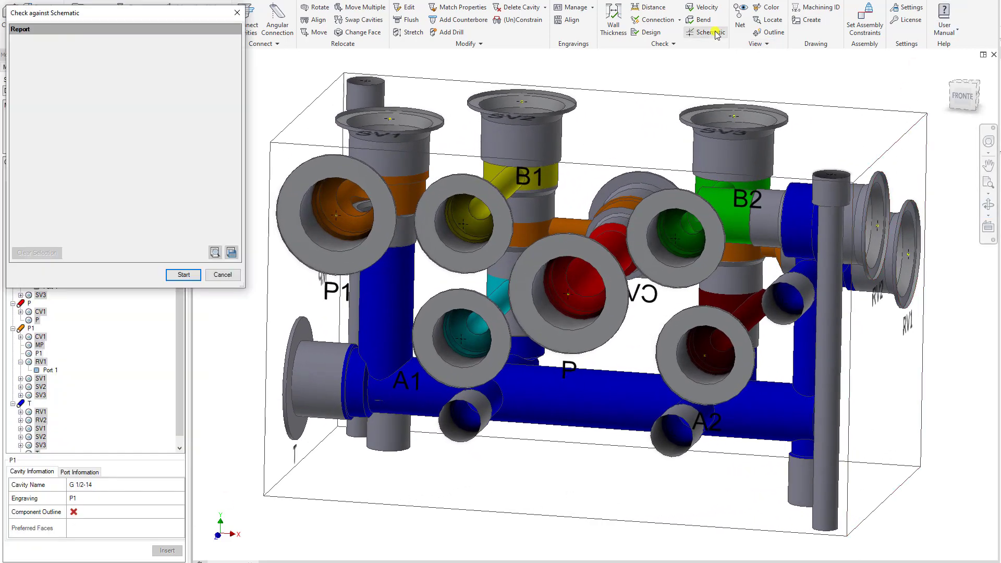
click(184, 275)
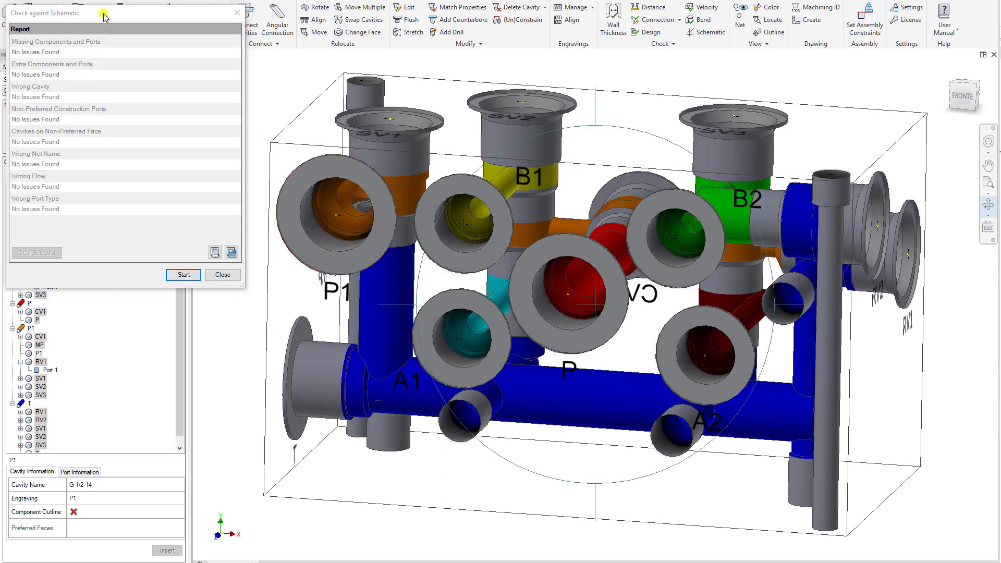
drag(102, 14, 407, 86)
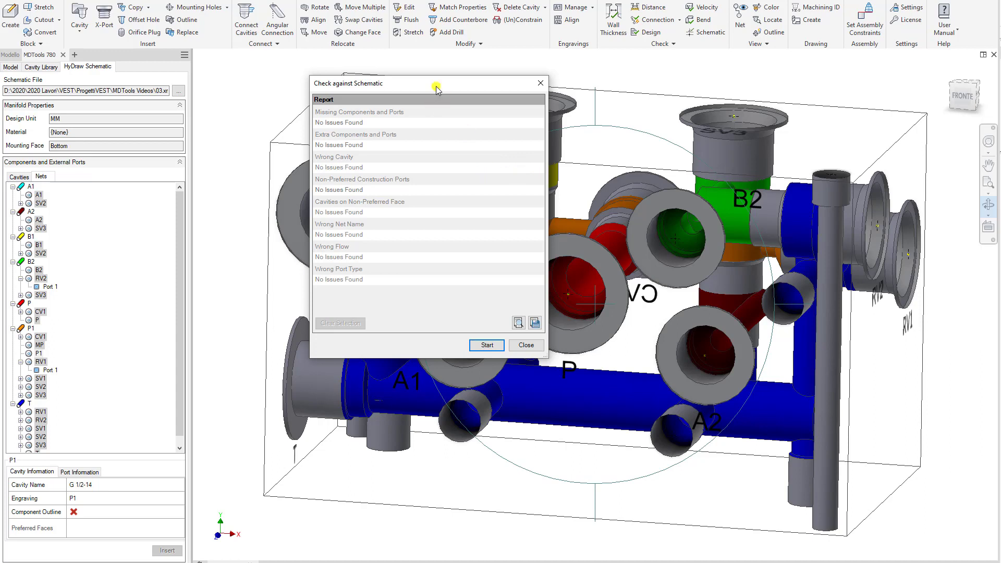
click(522, 347)
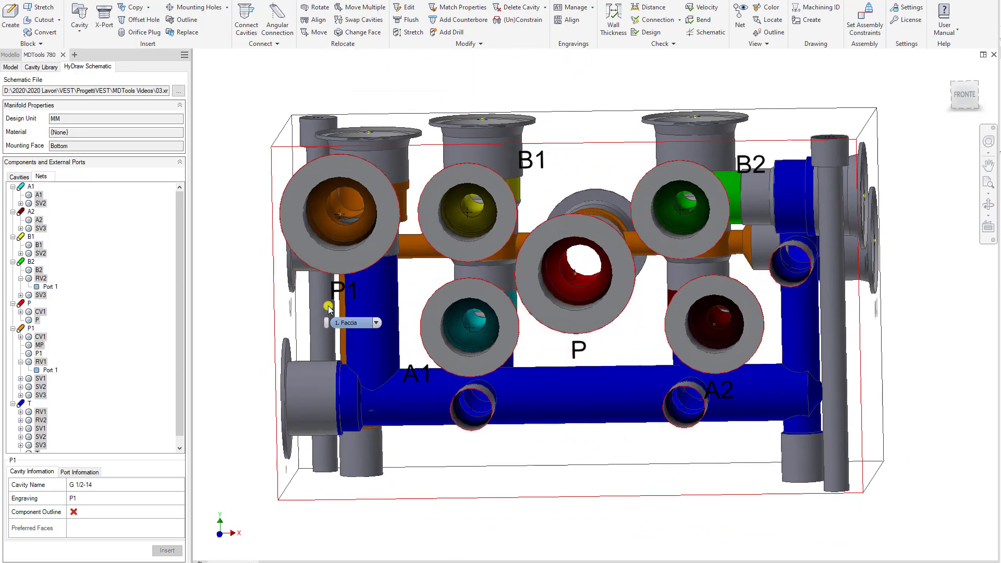
Run a wall thickness check around all cavities with a minimum of 4 mm and zoom to the MP-D and mh1 clearance entry.
click(613, 21)
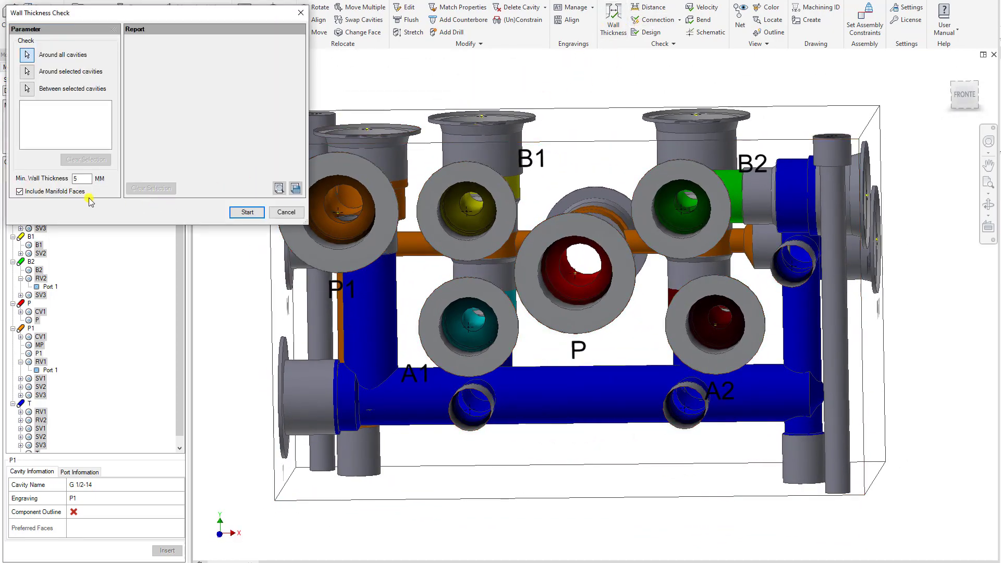
click(249, 213)
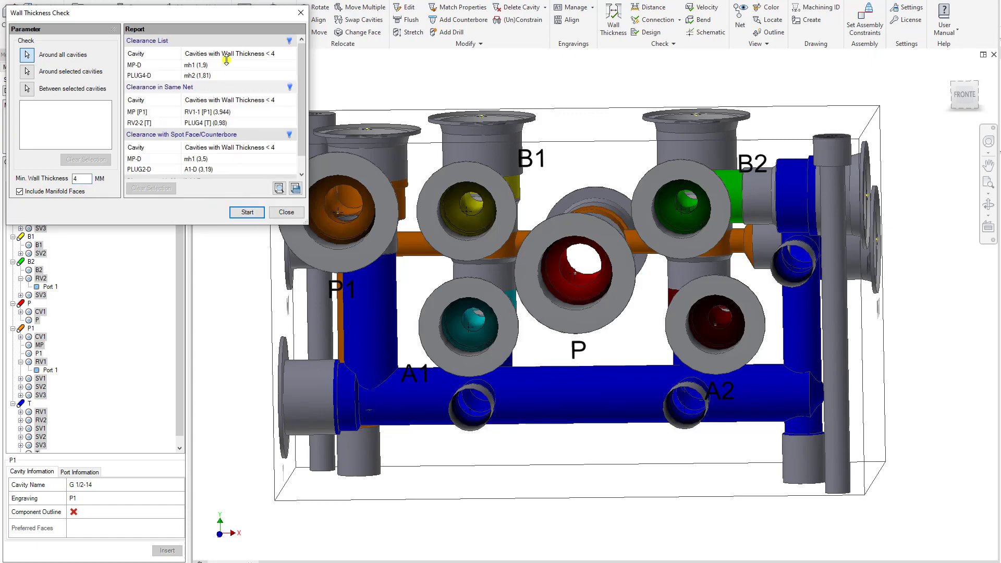
click(220, 66)
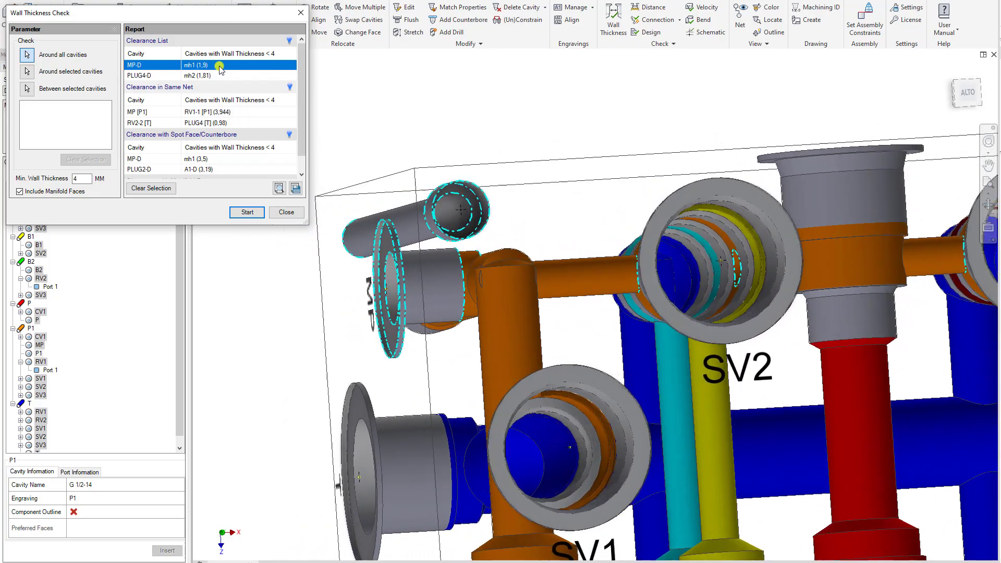
double_click(207, 66)
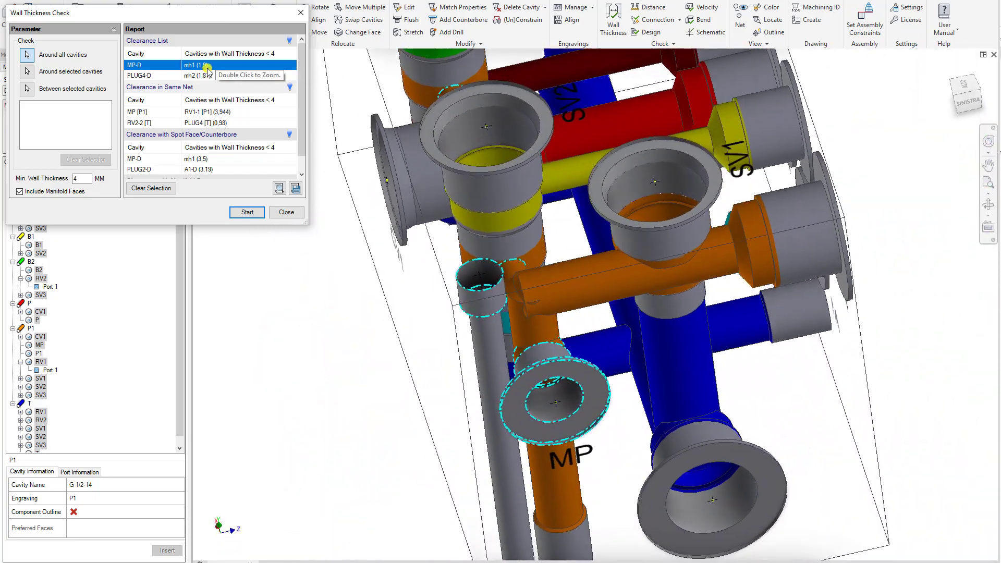
Move the MP port cavity away from the nearby mounting hole to X 67.
click(346, 24)
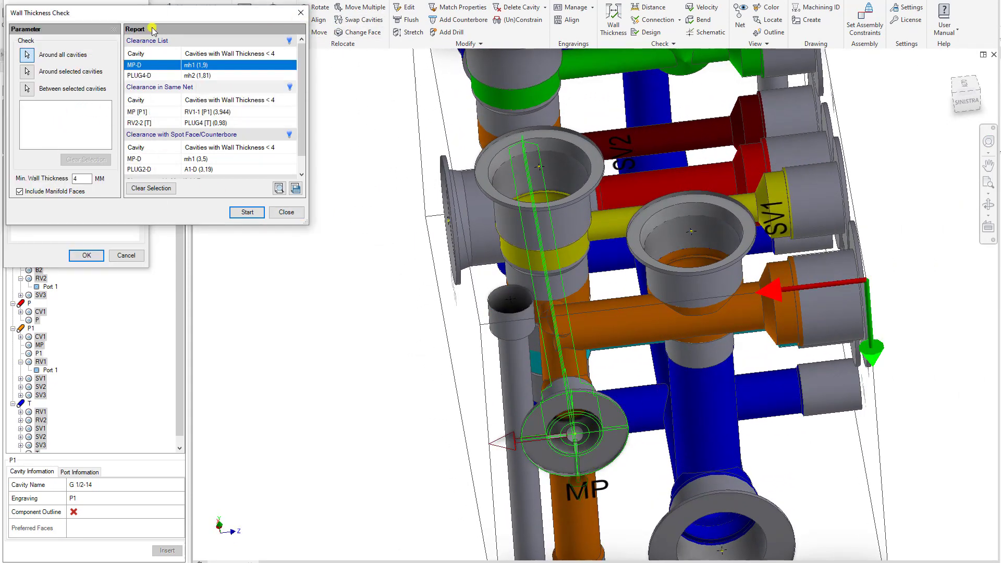
drag(151, 13, 349, 14)
click(27, 91)
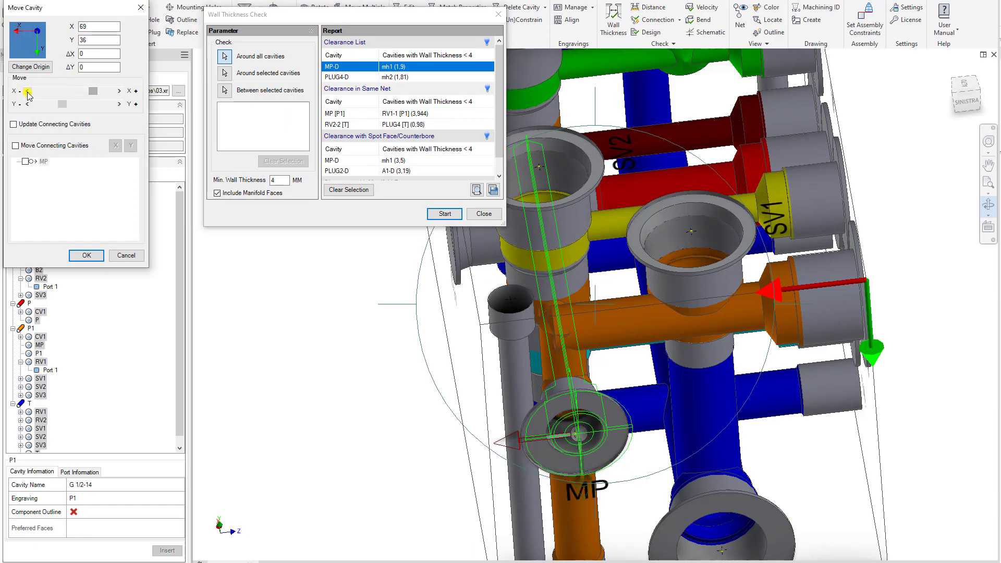
click(27, 92)
click(27, 92)
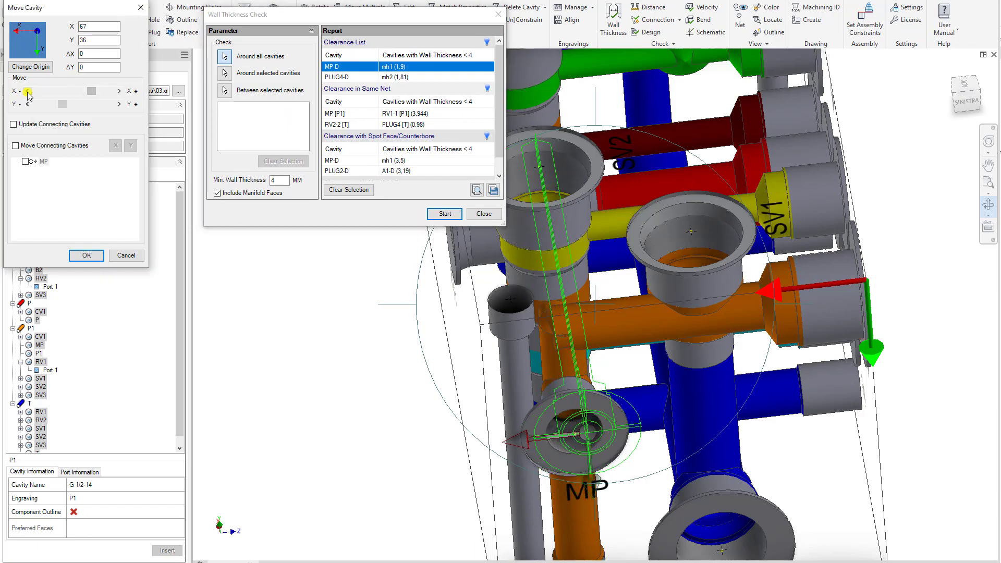
click(86, 255)
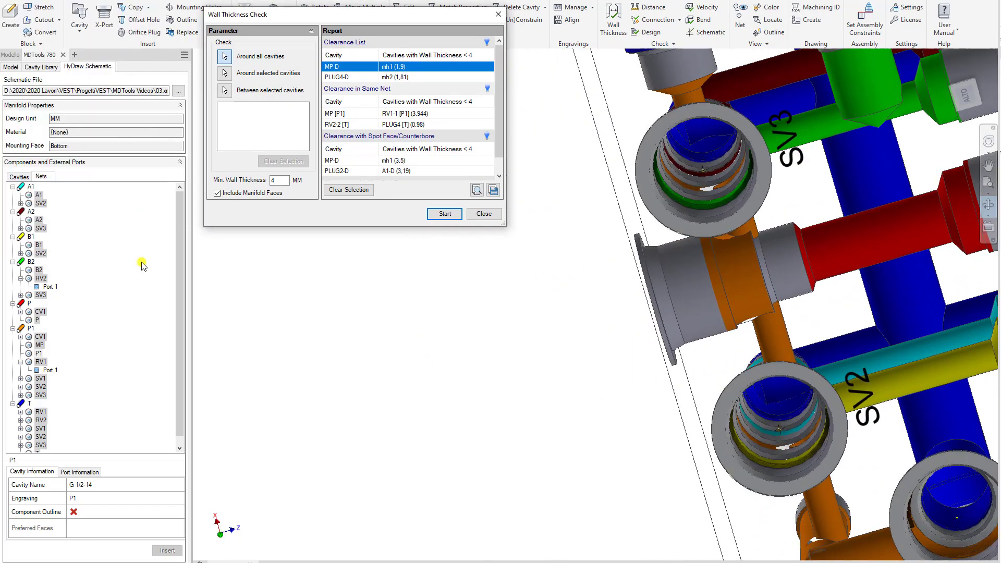
Edit cavity CV1 and set its step 0 depth to 3.
scroll(781, 264, up, 6)
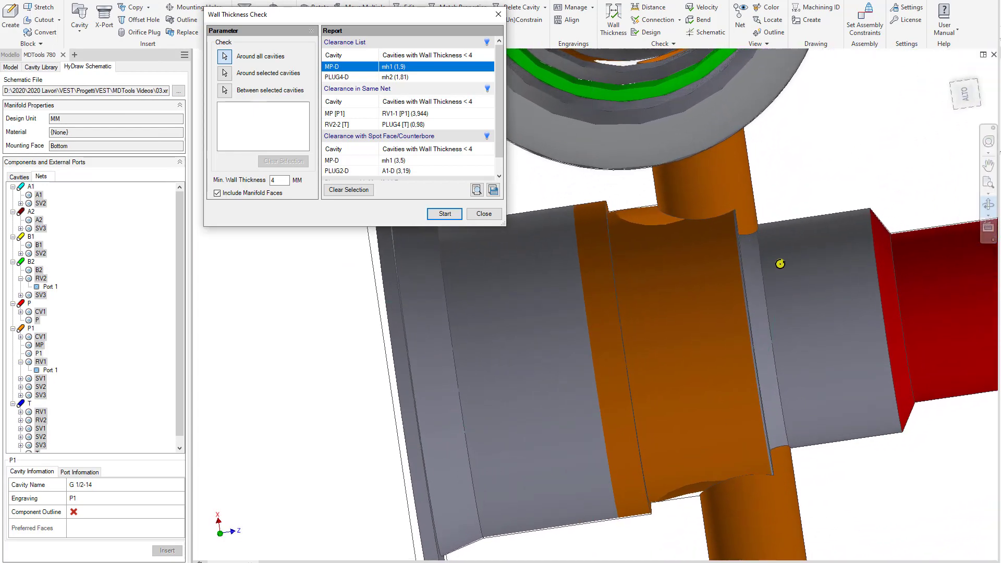
shift+middle_drag(781, 264, 746, 282)
scroll(819, 345, down, 5)
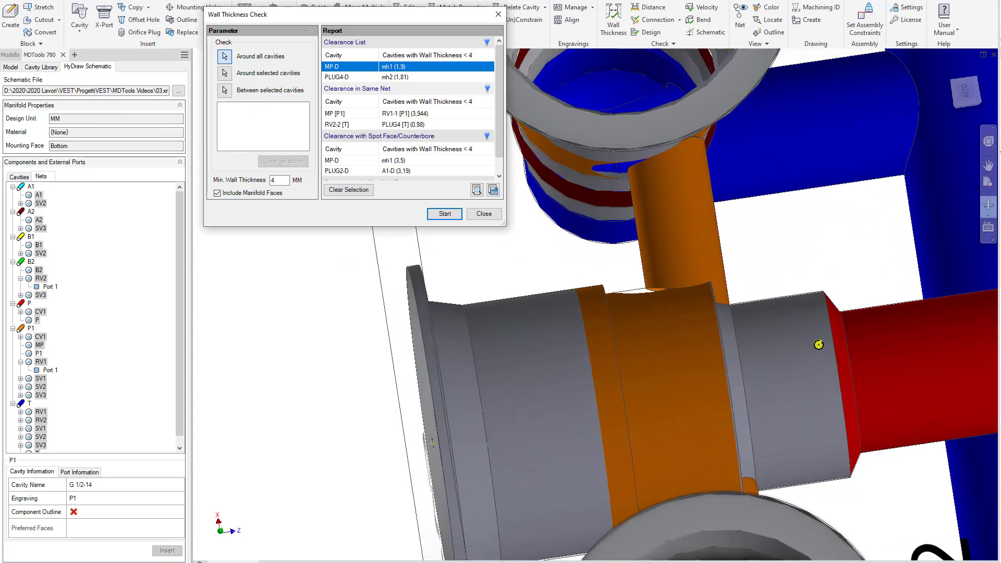
drag(420, 15, 371, 98)
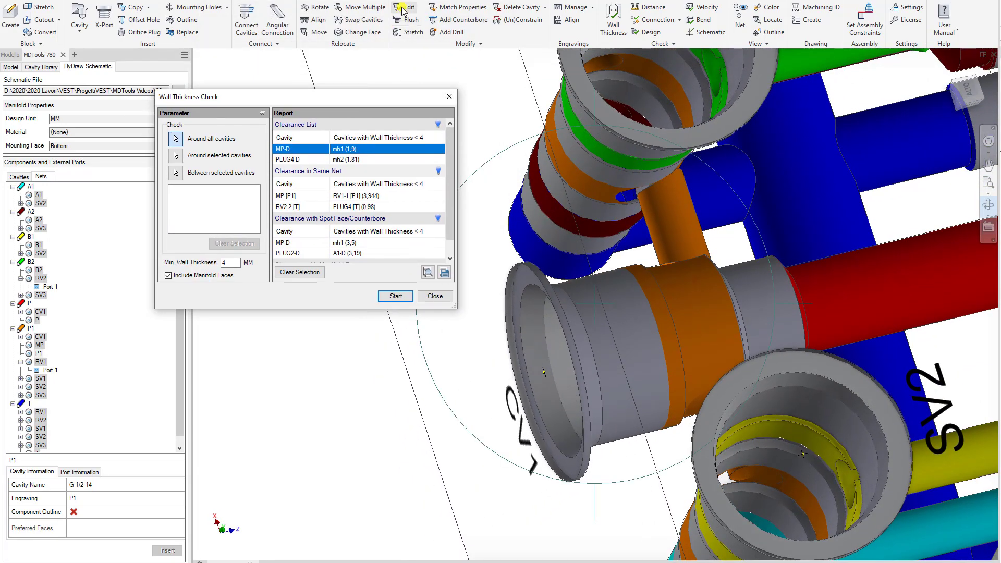
click(405, 9)
click(543, 298)
click(181, 119)
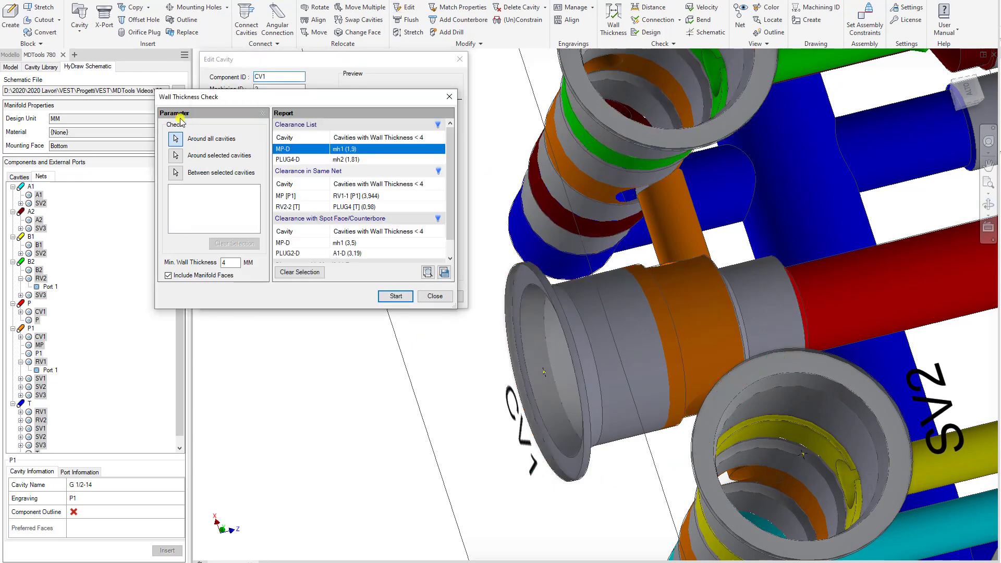
click(280, 86)
click(252, 146)
key(Tab)
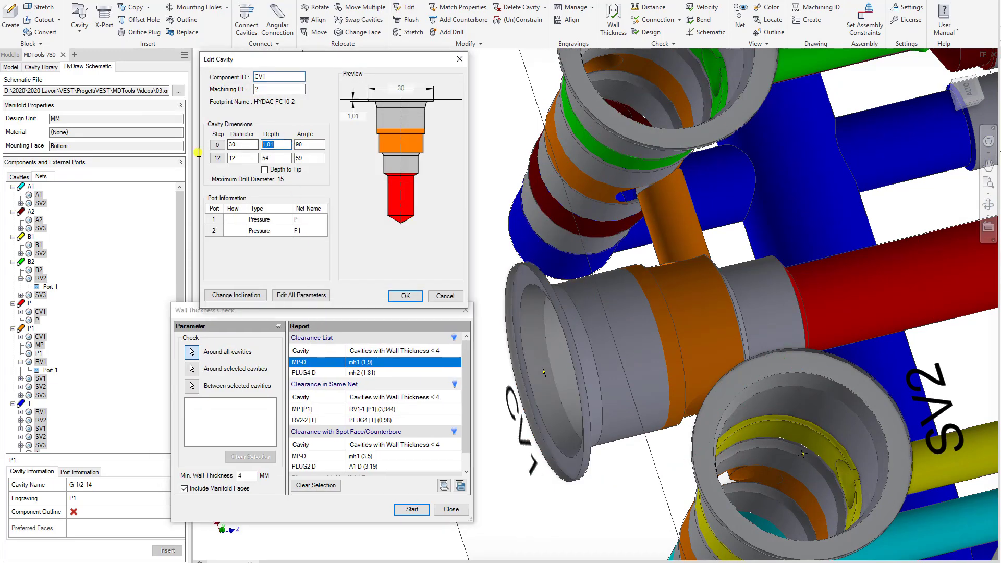
text(4)
key(Tab)
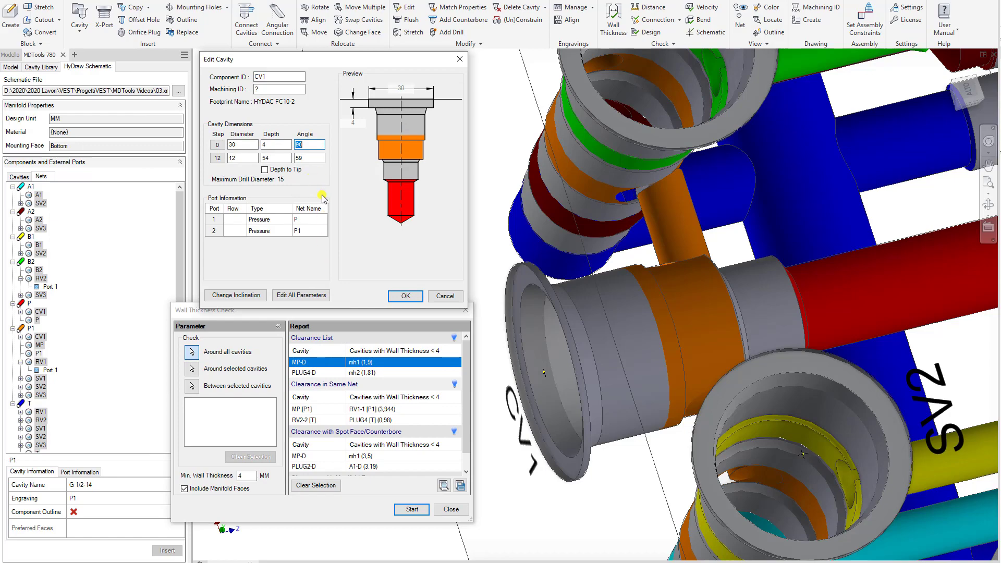
double_click(278, 143)
text(3)
key(Tab)
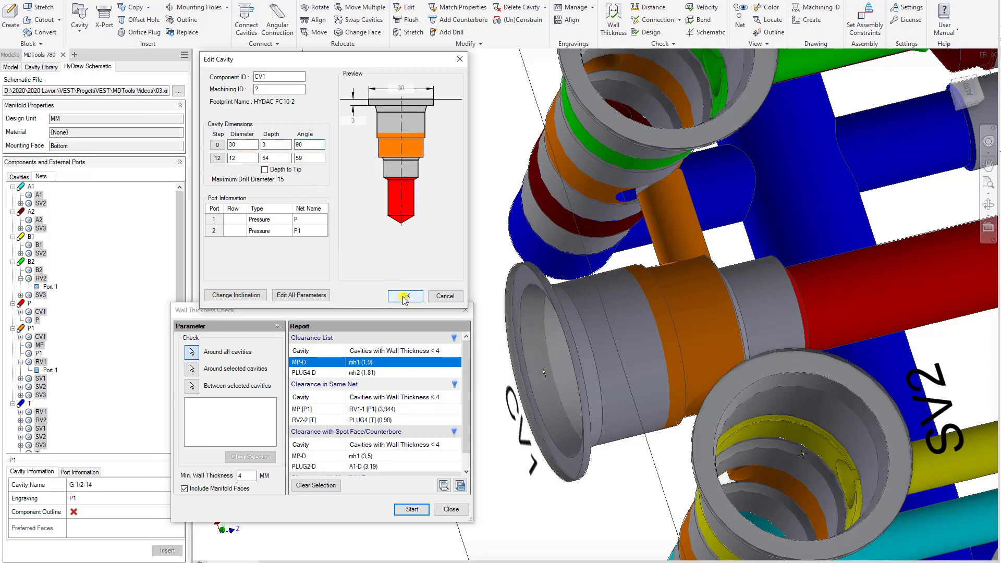
click(406, 296)
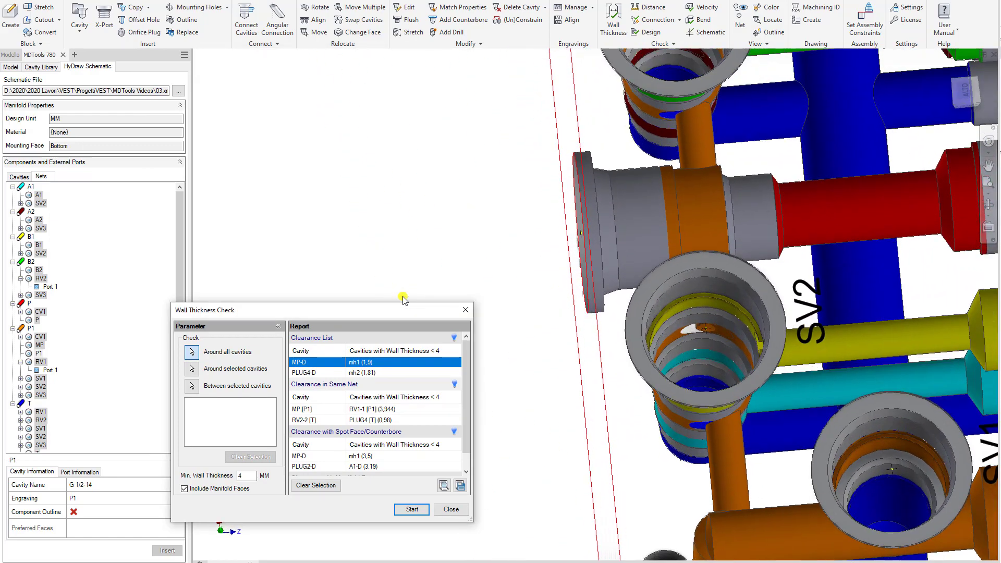
Rerun the wall thickness check and use Align on the vertical P1-net drilling next to port MP.
click(412, 510)
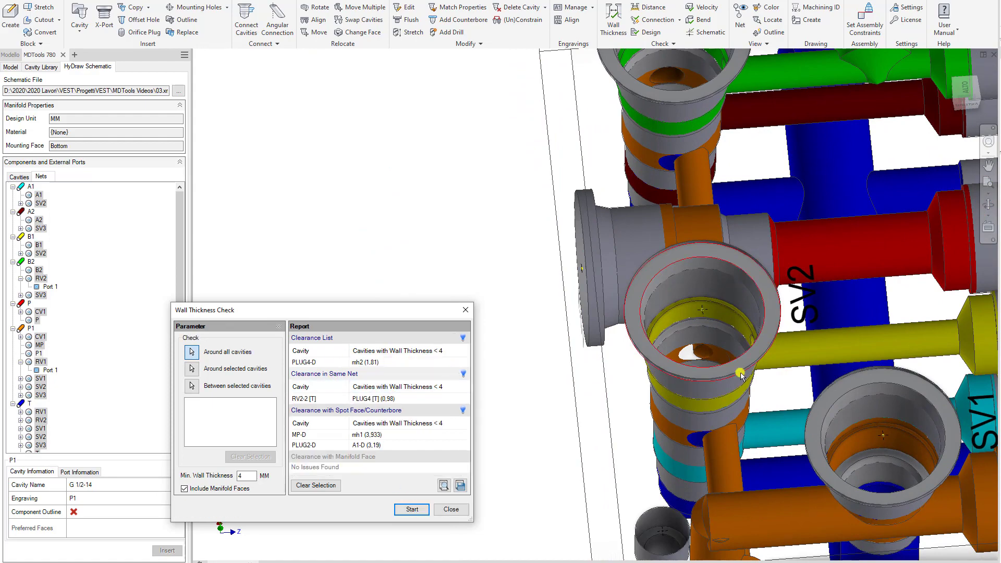
shift+middle_drag(741, 373, 595, 364)
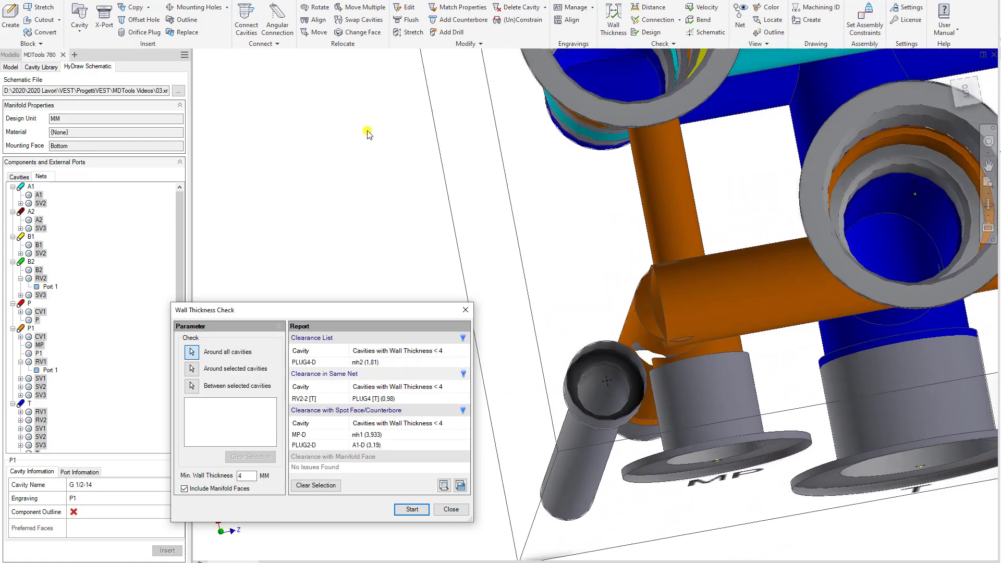
click(319, 19)
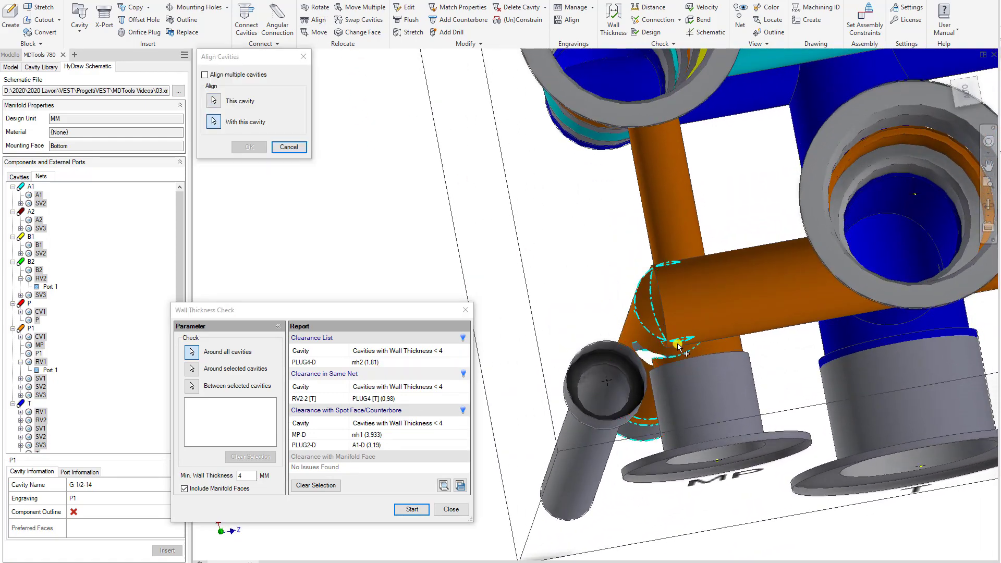
click(289, 147)
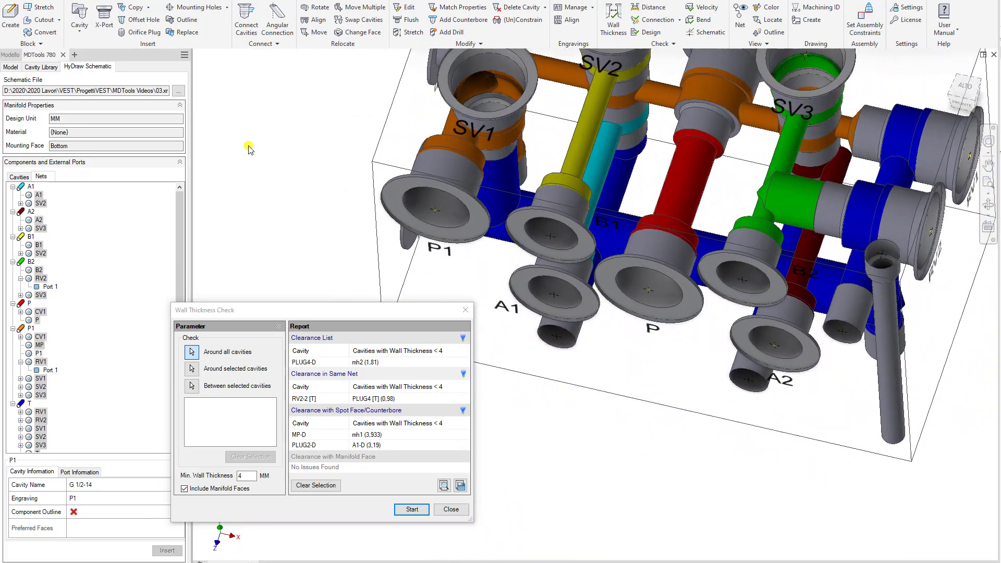
Locate the PLUG4-D and mh2 clearance entry on the model and set the step 0 depth of cavity RV1 to 3.
click(356, 363)
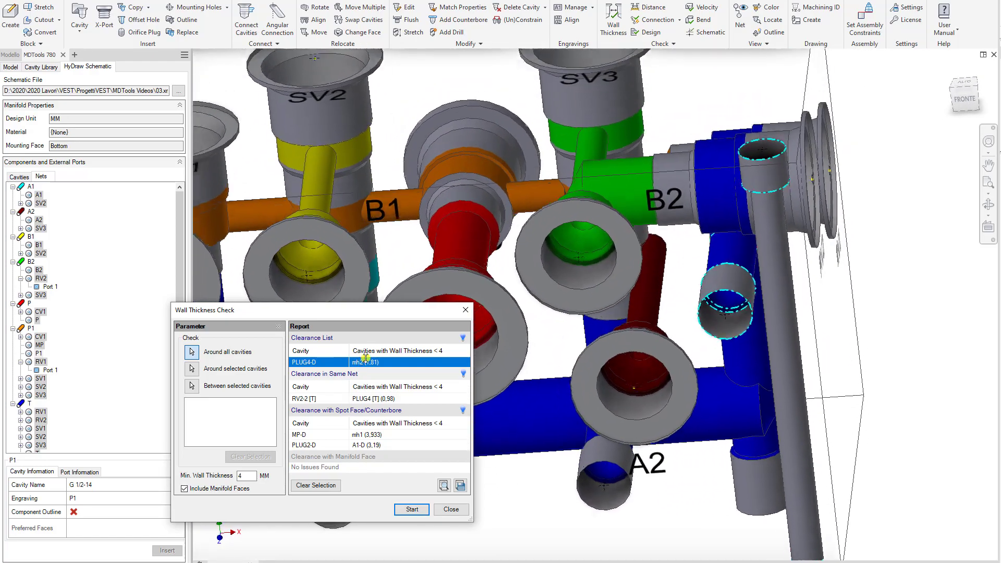
click(400, 9)
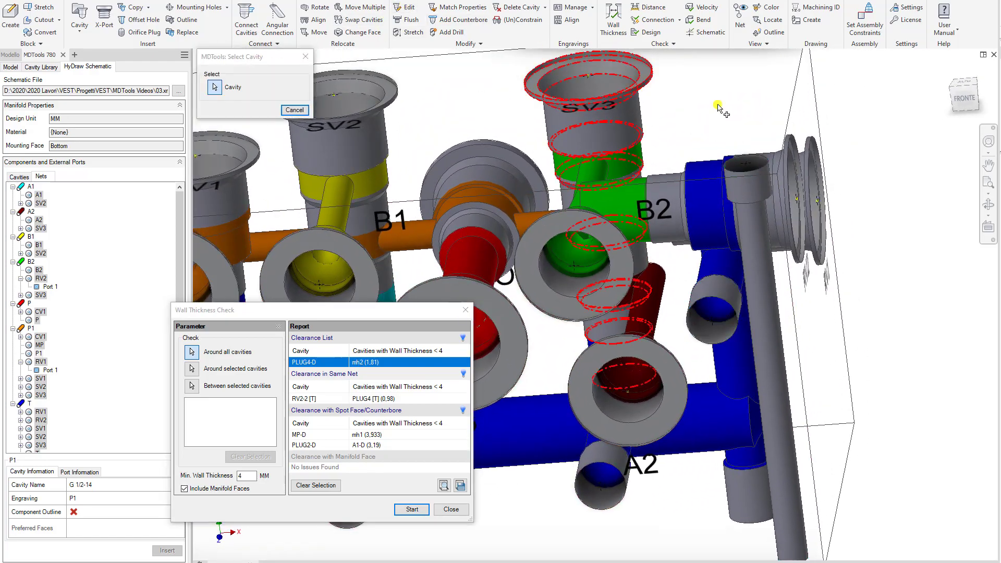
click(818, 161)
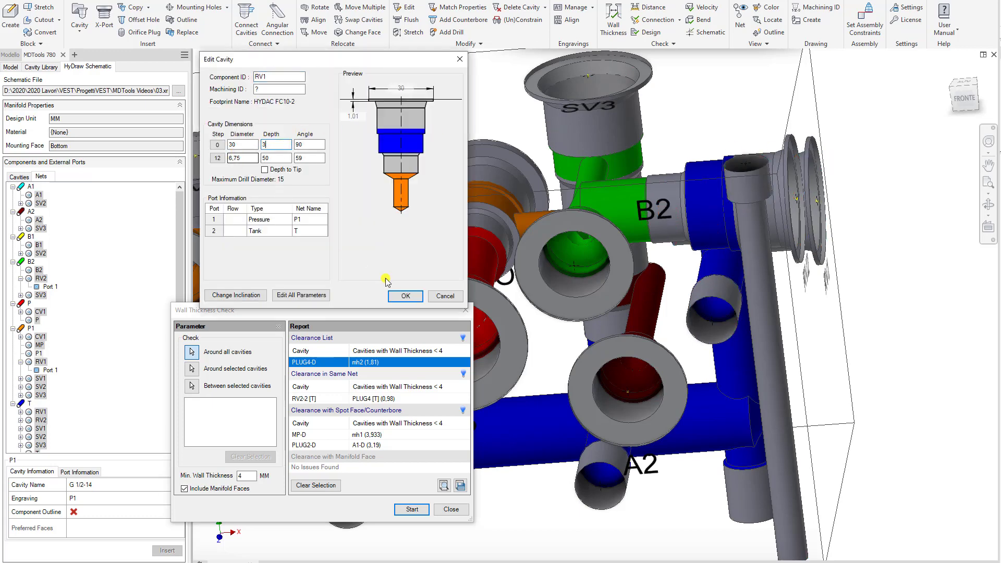
click(406, 296)
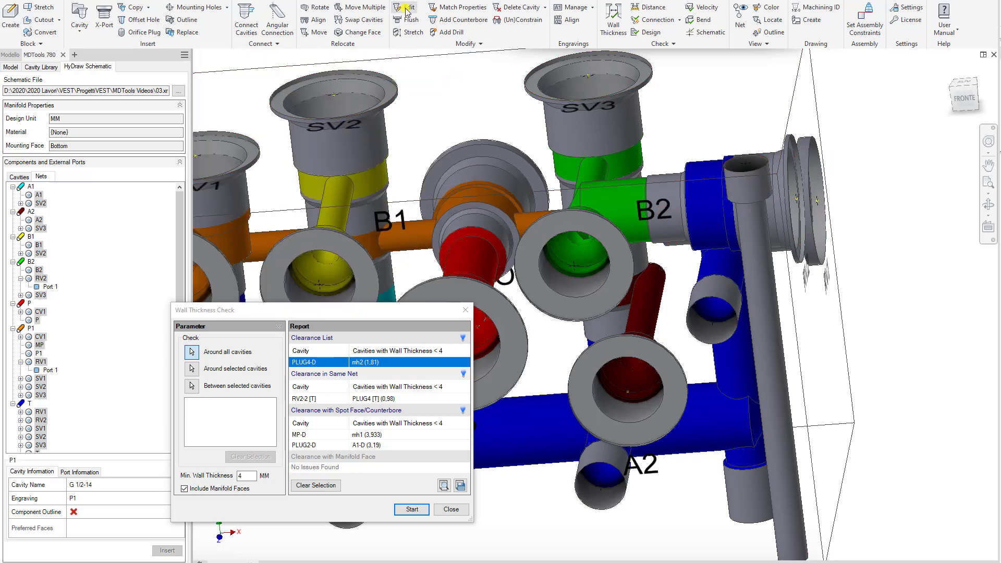
Edit cavity RV2 and set its step 0 depth to 3.
click(407, 11)
click(780, 218)
drag(278, 144, 222, 154)
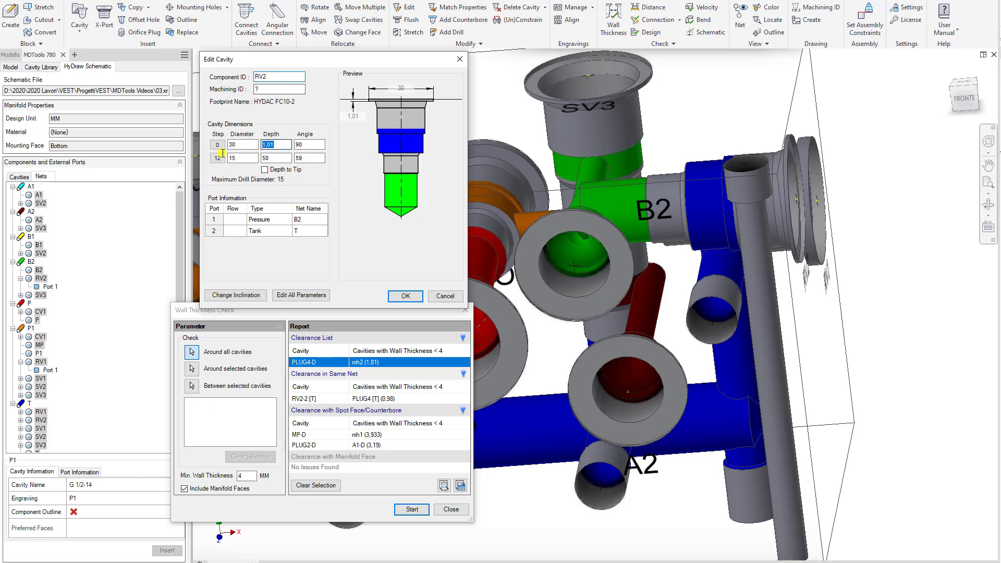
text(3)
click(406, 296)
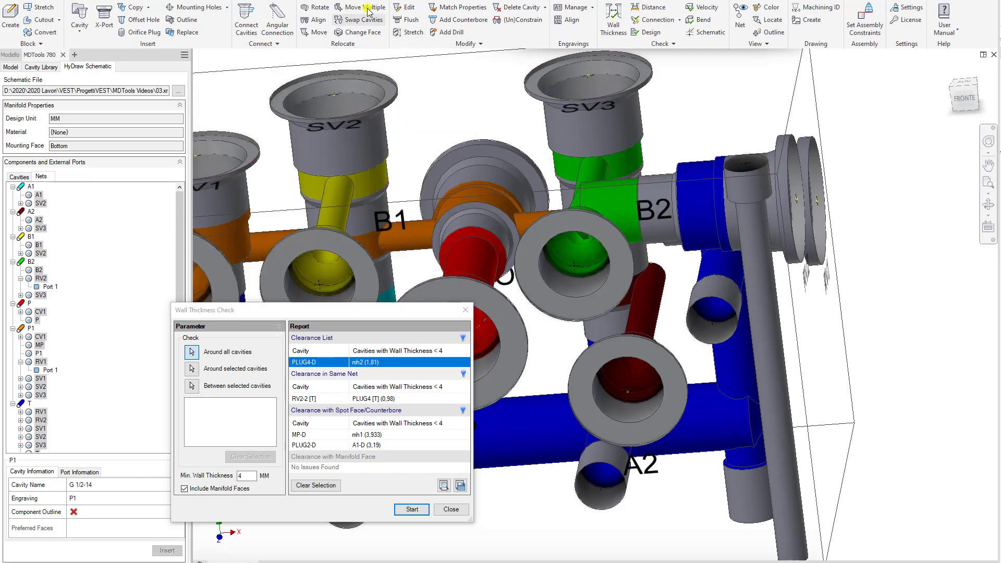
Move PLUG4 and the vertical T-net plug drilling together in negative X, away from mounting hole mh2, and rerun the wall thickness check.
click(358, 8)
click(718, 311)
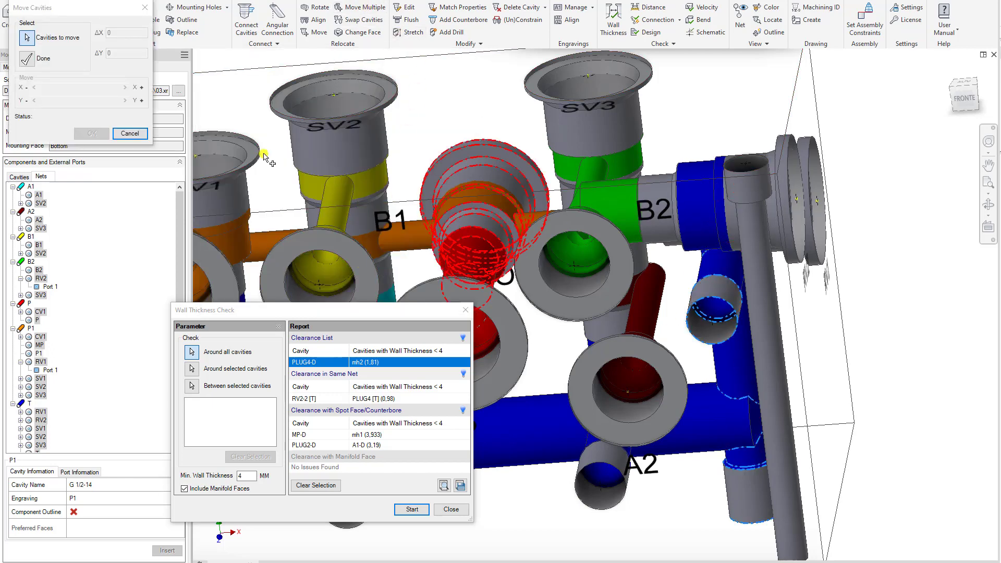
click(27, 59)
click(35, 87)
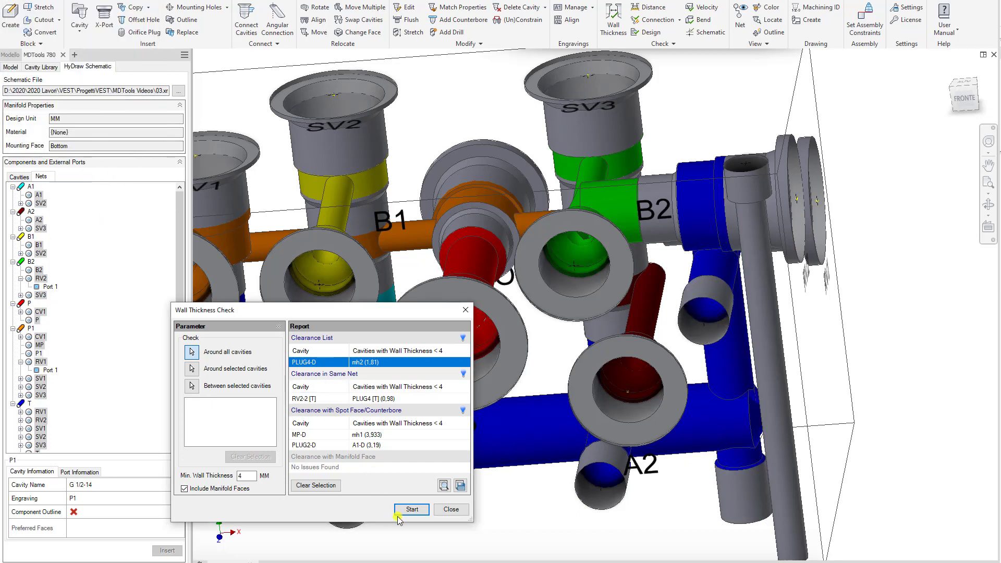
click(412, 510)
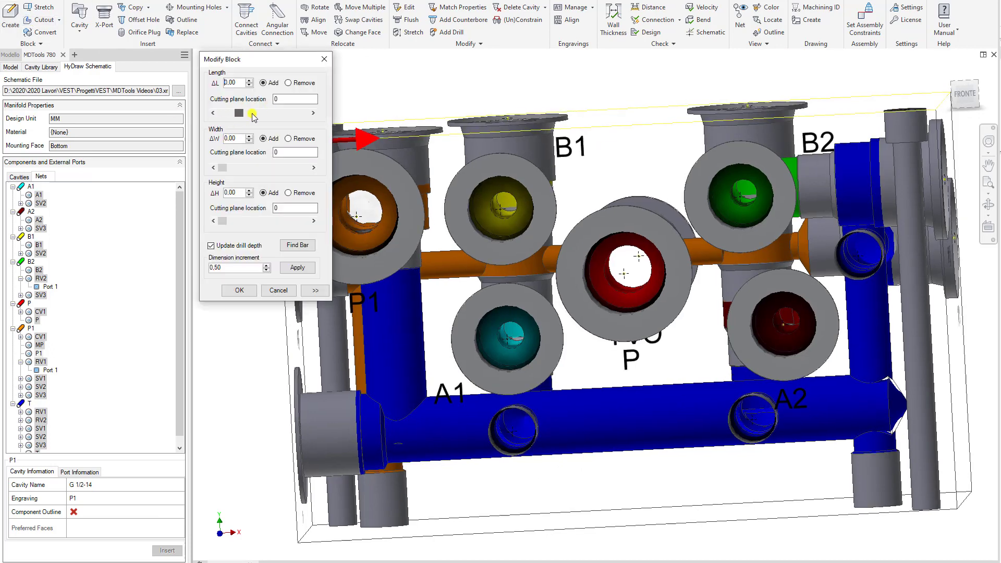
Remove excess block length with the cutting plane placed between port P and ports A2 and B2.
drag(276, 112, 272, 113)
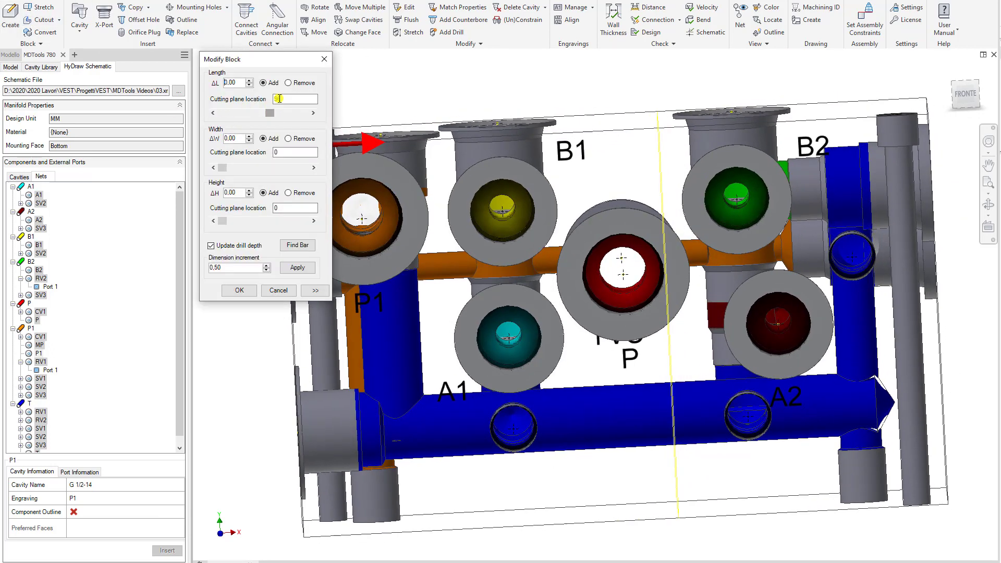
click(288, 83)
key(Return)
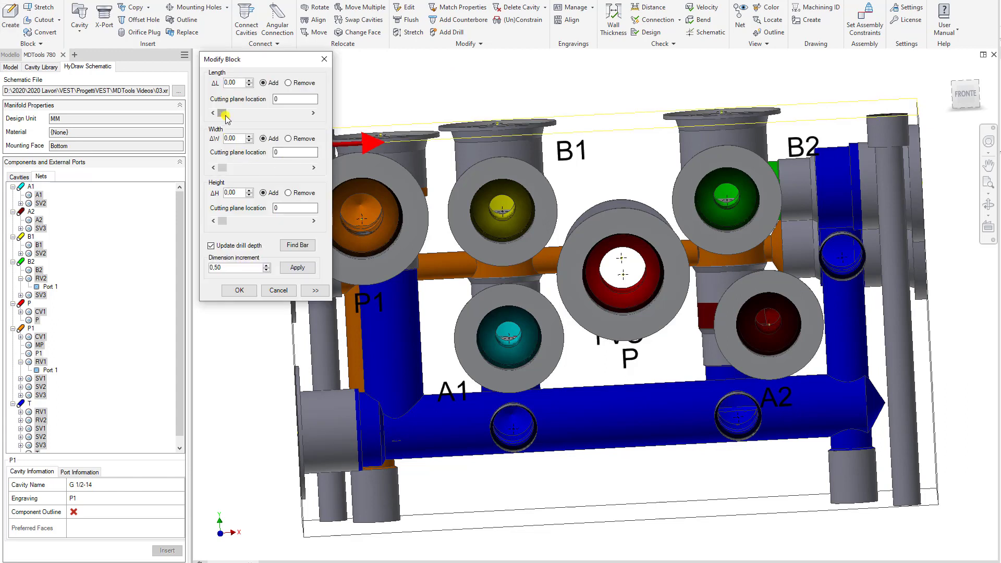
Remove 2 mm of block length with the cutting plane at 69.213, between ports A1 and B1 and port P.
drag(226, 118, 257, 121)
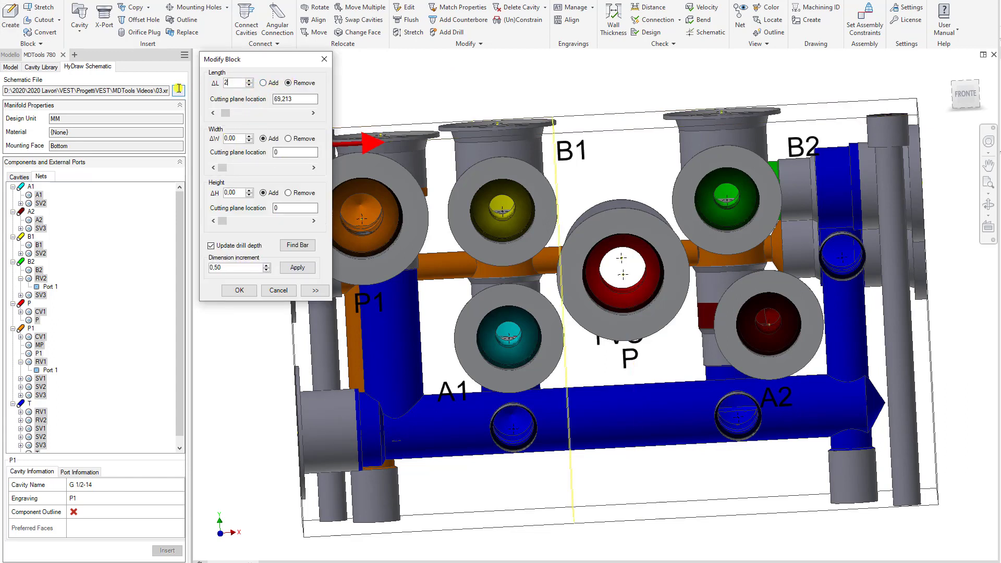
key(Return)
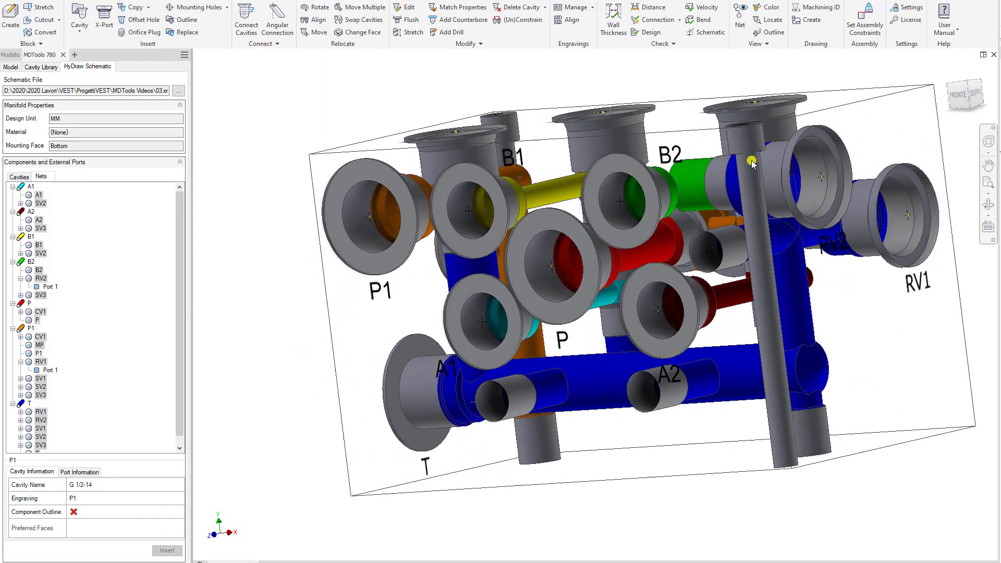
Stretch the block's bottom face to reduce the block height to 95.
shift+middle_drag(751, 163, 884, 442)
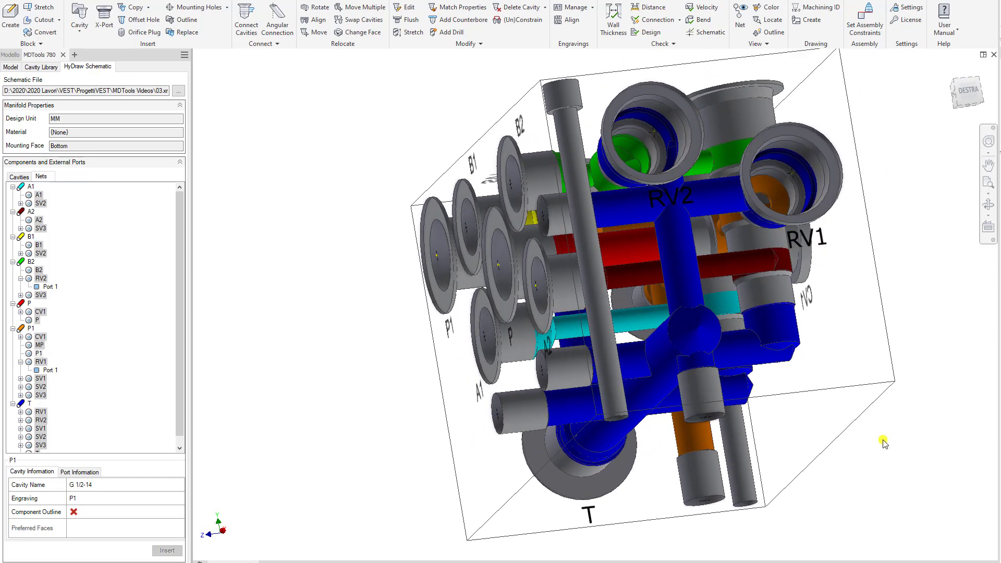
click(40, 7)
click(647, 464)
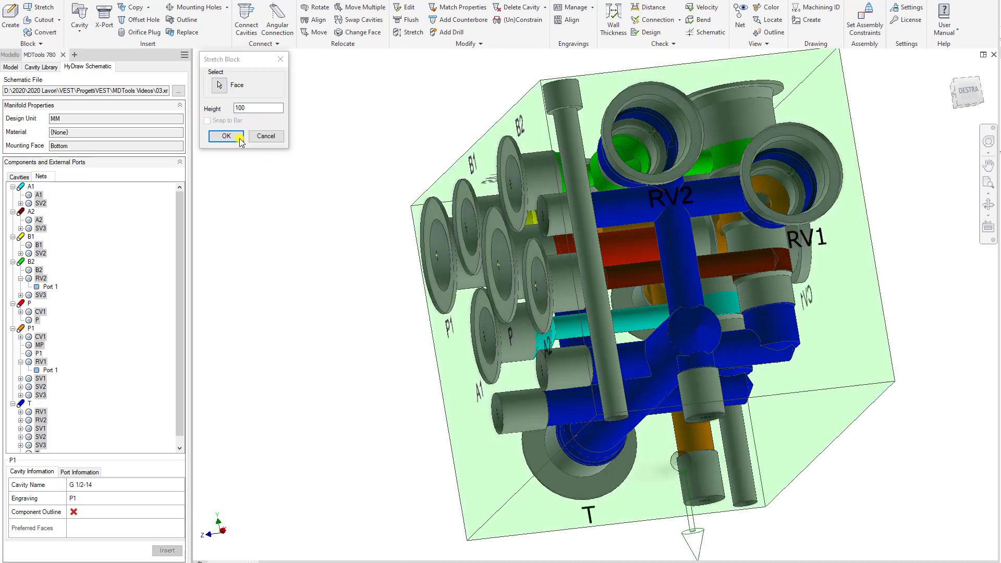
drag(254, 112, 184, 115)
text(95)
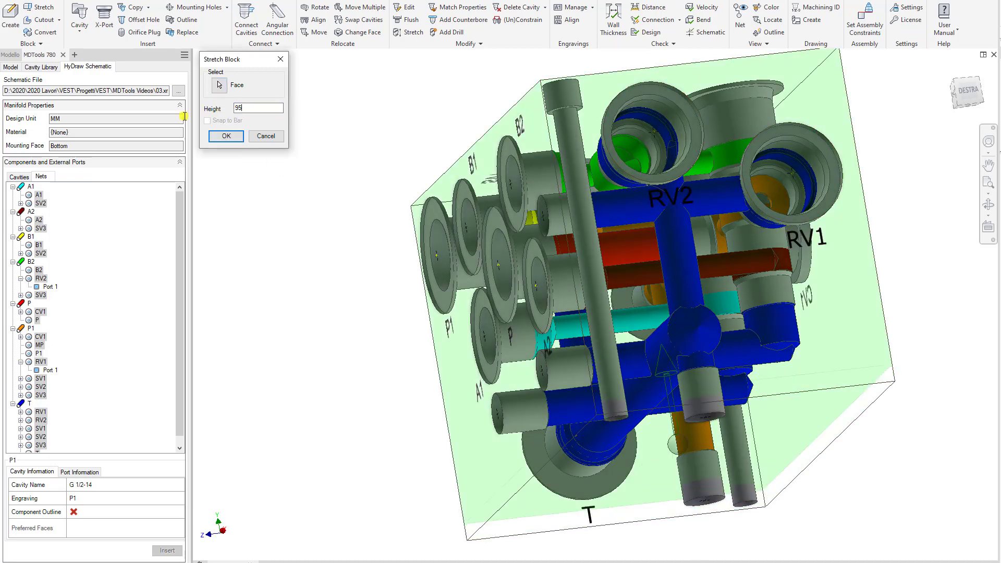
click(226, 136)
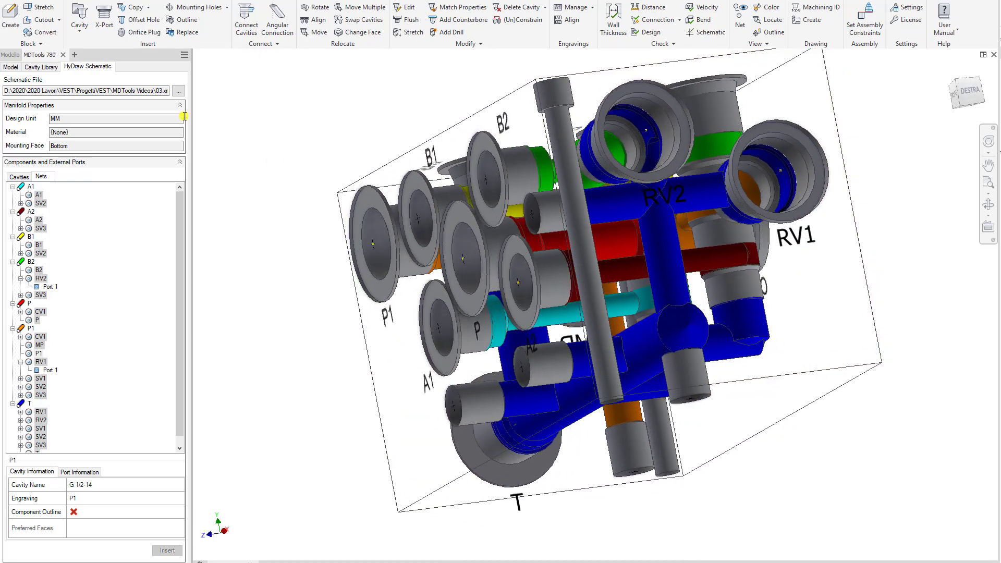
Move the T port cavity in negative Y to Y 71, leaving its connecting cavities in place.
shift+middle_drag(237, 121, 293, 103)
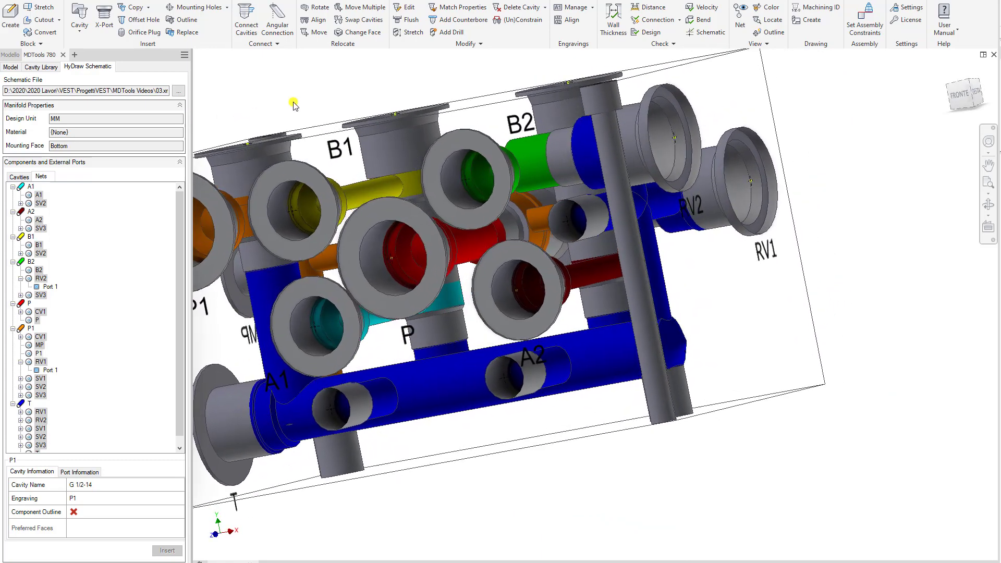
click(315, 32)
click(430, 367)
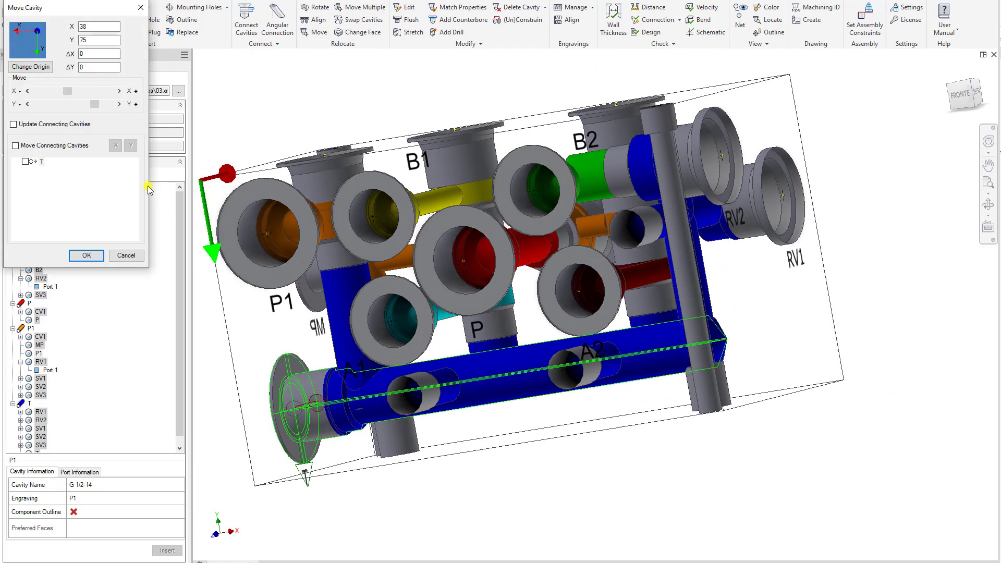
click(23, 105)
click(23, 106)
click(23, 105)
click(23, 106)
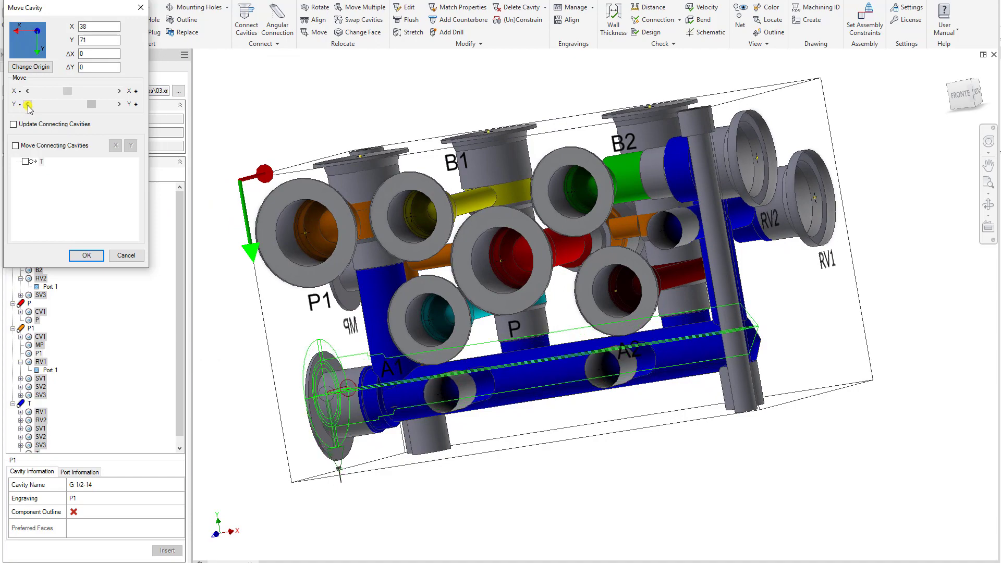
click(88, 256)
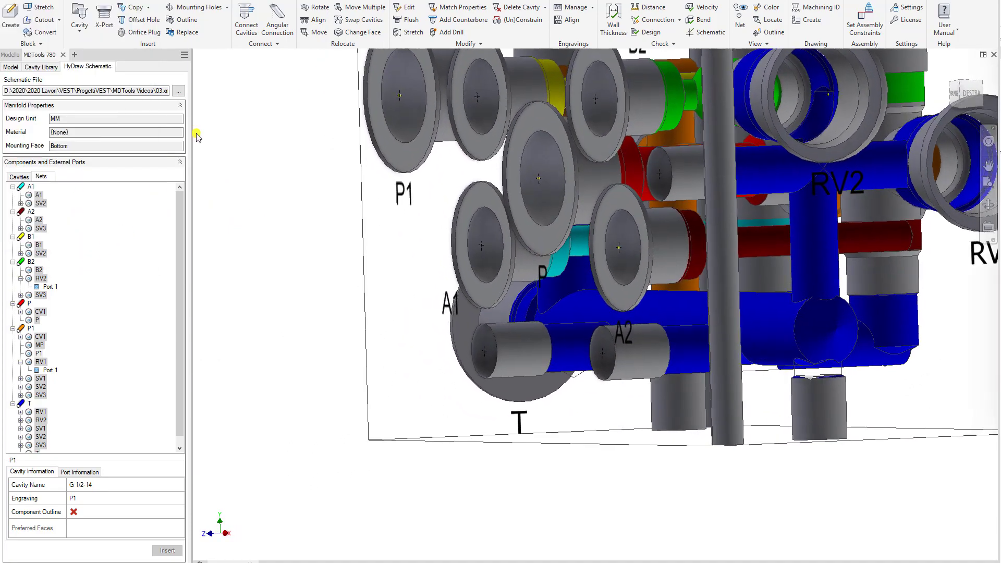
Align the two T-net plug drillings below ports A1 and A2 with the T port cavity.
click(316, 20)
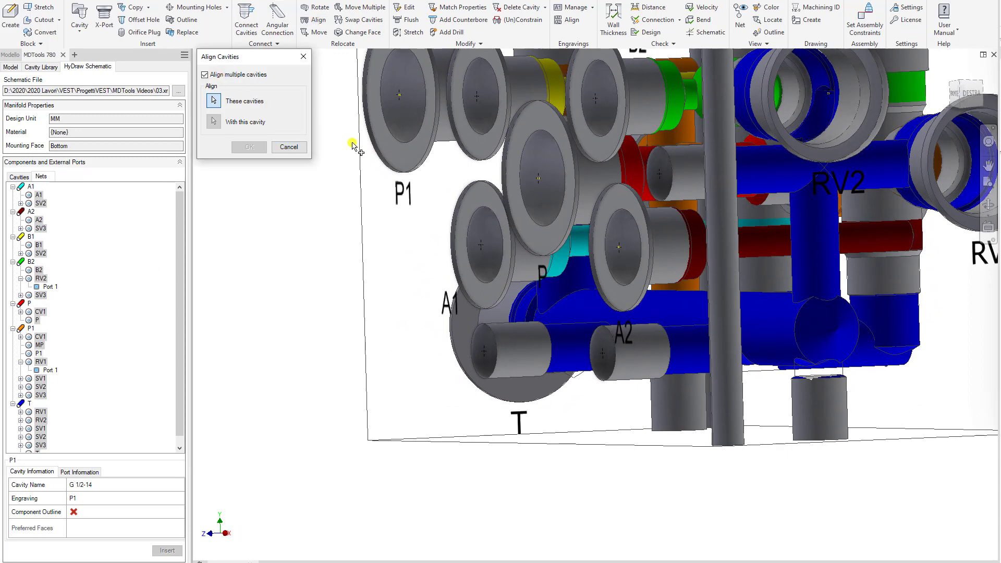
click(660, 351)
click(542, 353)
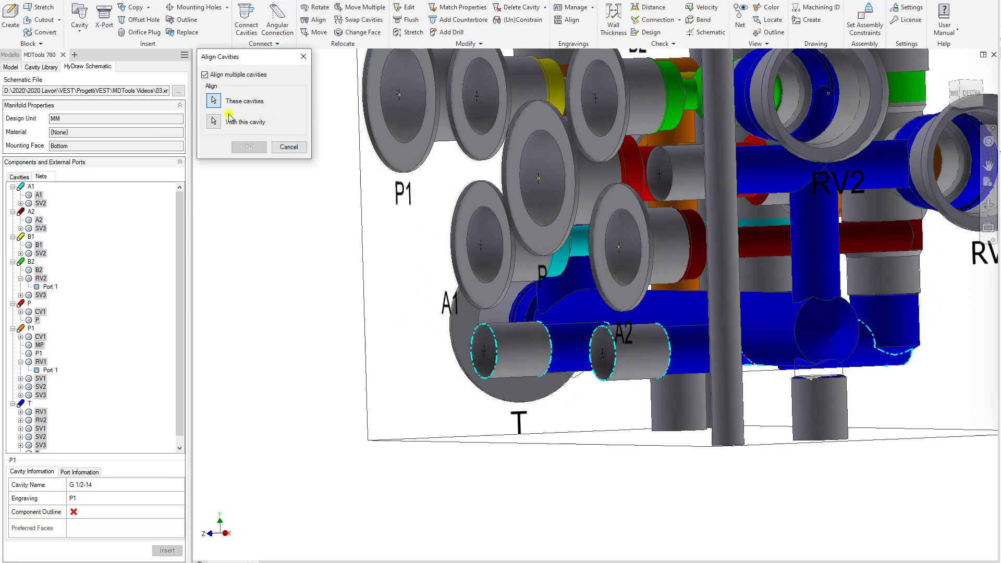
click(527, 360)
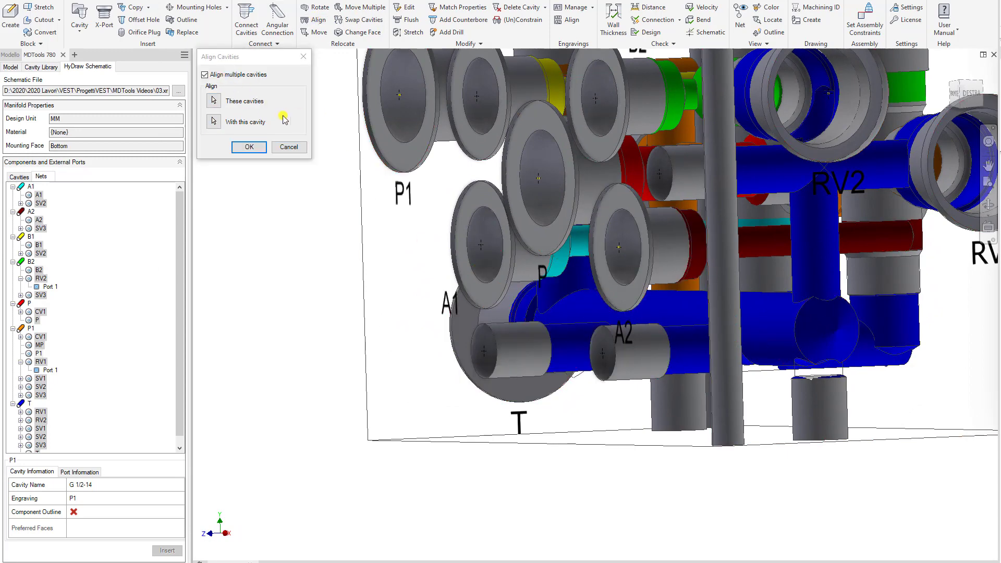
click(247, 147)
Run the bend check and update all listed cavities to their recommended depths.
shift+middle_drag(247, 146, 674, 376)
scroll(822, 382, down, 3)
shift+middle_drag(822, 382, 819, 196)
scroll(818, 196, down, 2)
click(703, 20)
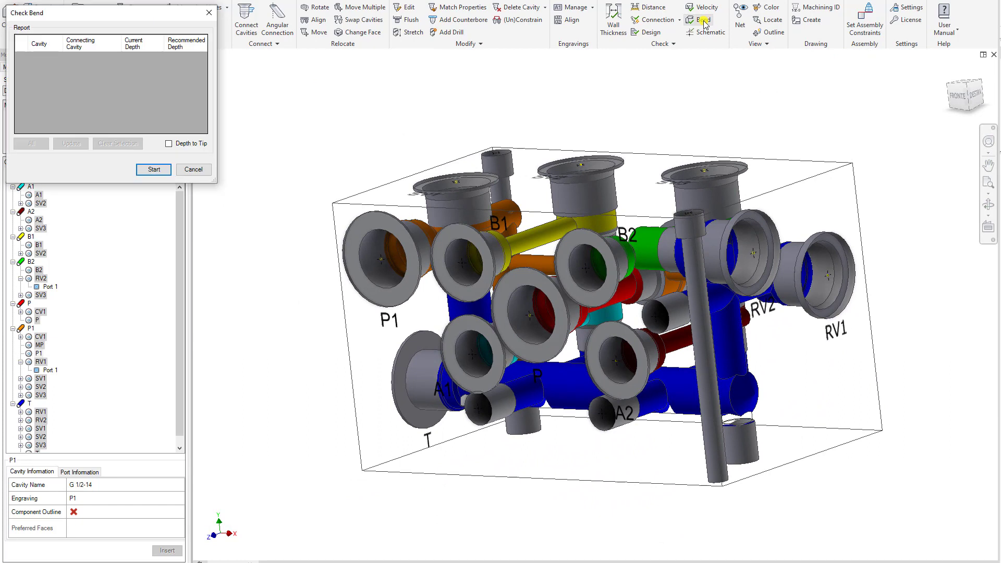
click(159, 171)
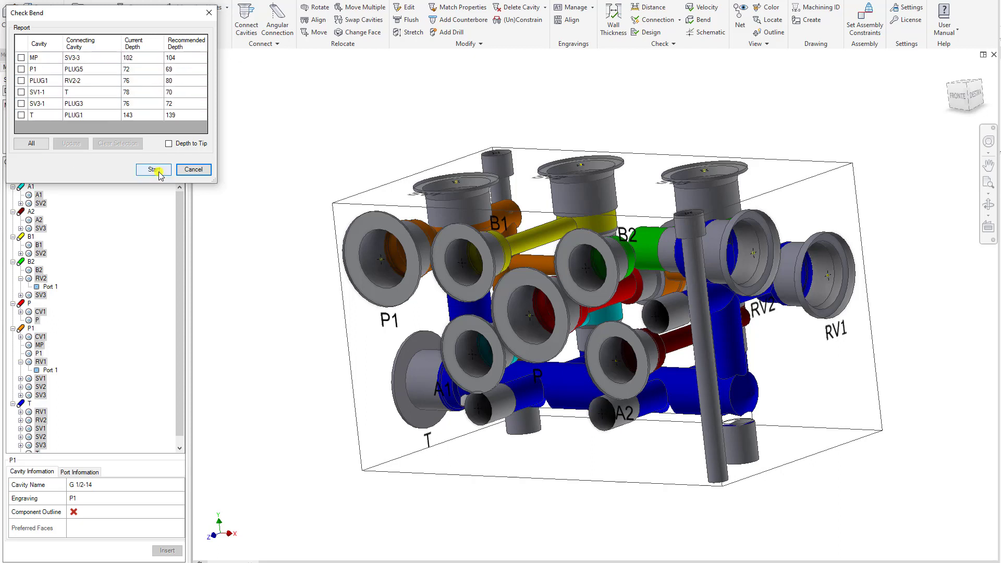
click(32, 144)
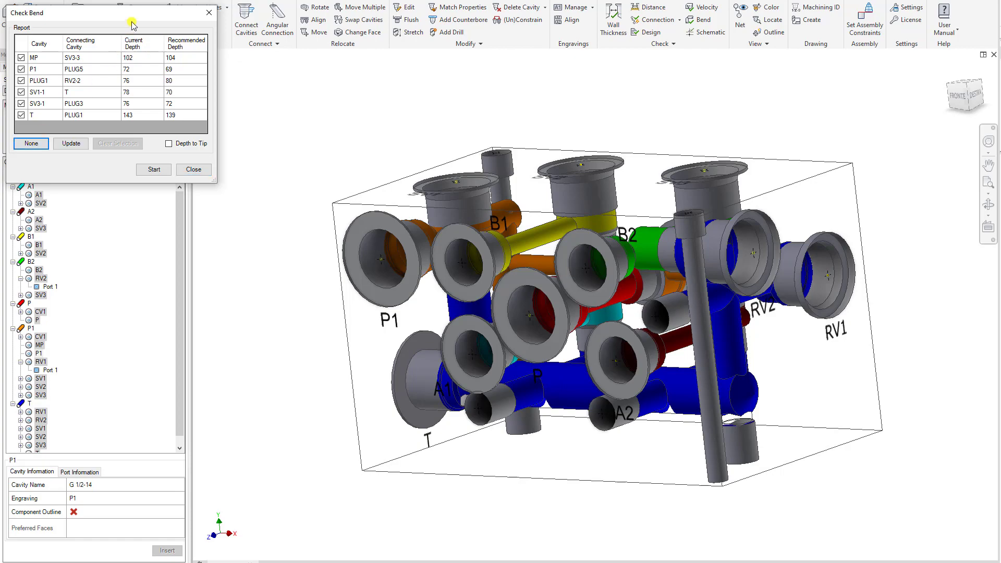
drag(174, 13, 311, 24)
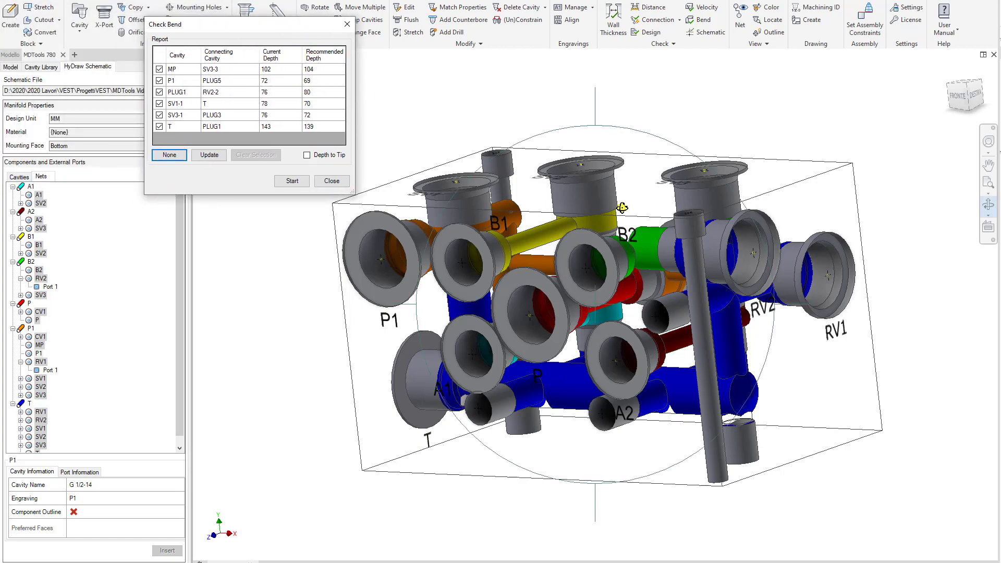
mouse_move(623, 208)
shift+middle_down()
mouse_move(665, 217)
mouse_move(613, 211)
shift+middle_up()
scroll(623, 209, down, 2)
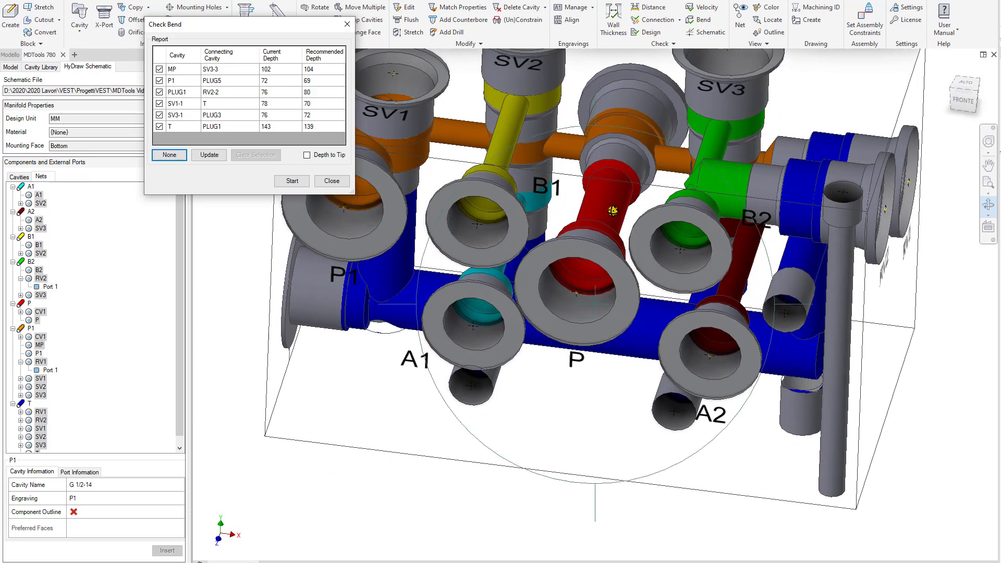
click(204, 157)
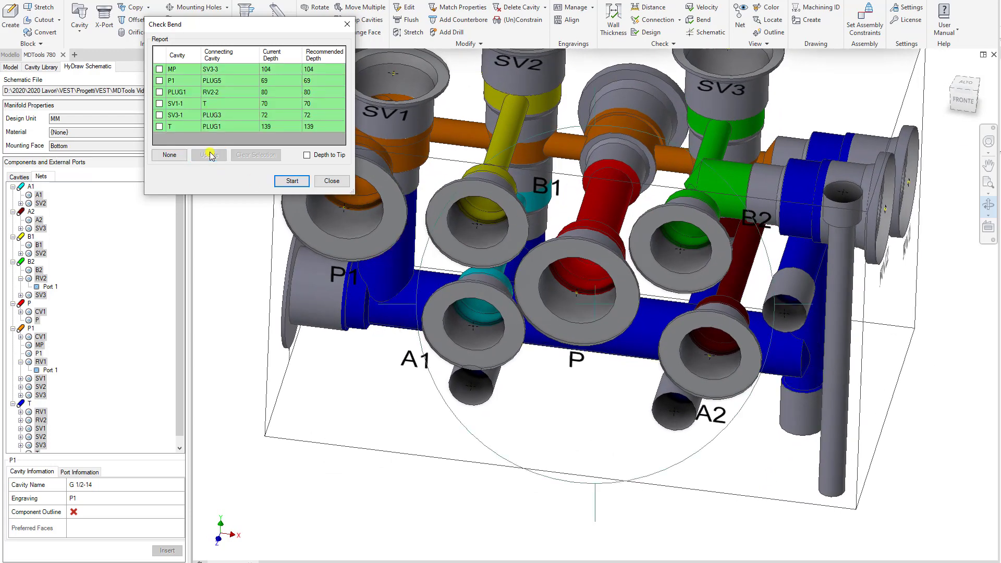
click(338, 184)
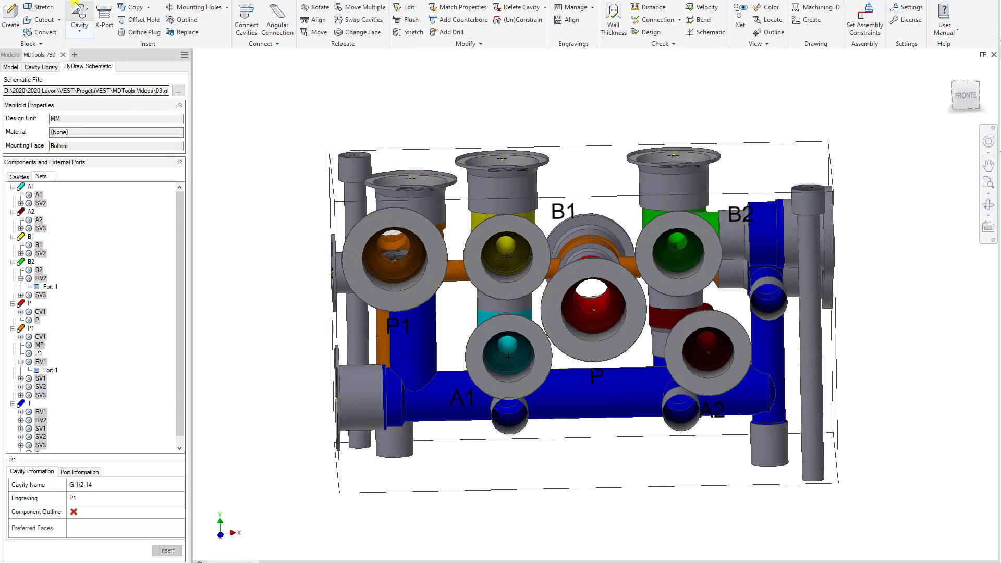
Auto-assemble the valve, coil and plug models onto the manifold block in the assembly.
shift+middle_drag(214, 272, 214, 261)
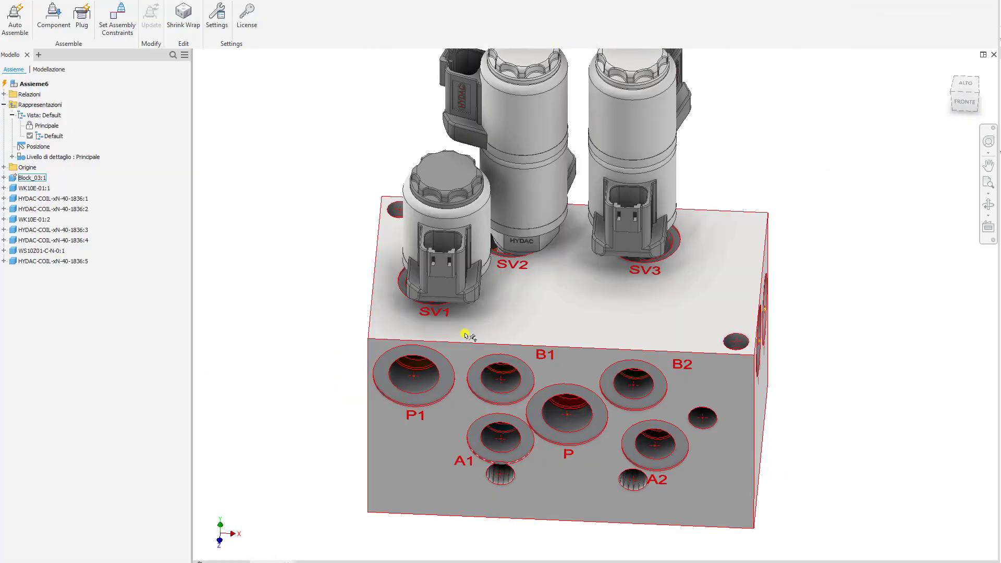
click(20, 20)
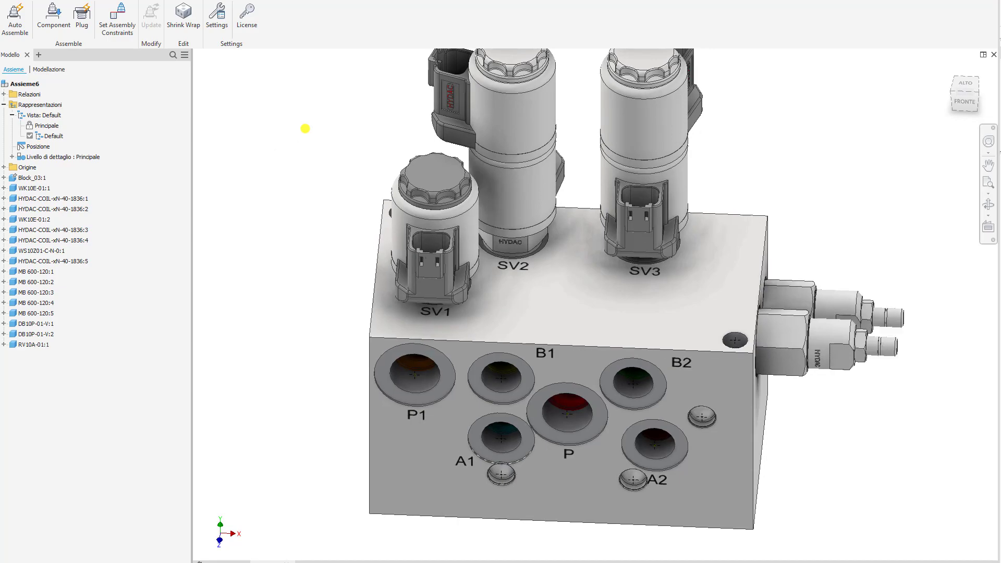
Rotate the solenoid coils on the SV2 and SV3 valves to reorient their connectors.
shift+middle_drag(305, 128, 628, 198)
click(628, 197)
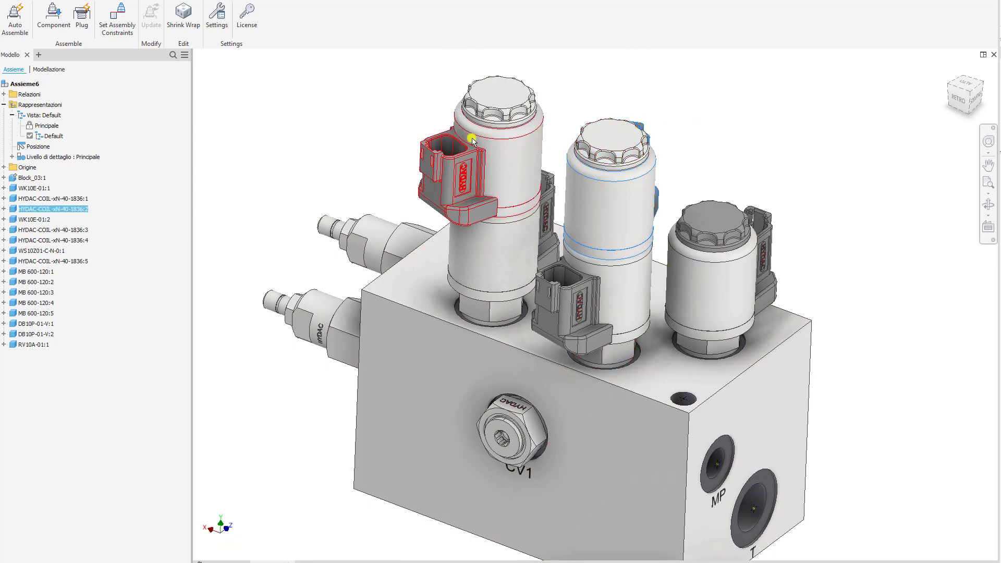
mouse_move(472, 139)
mouse_down()
mouse_move(463, 134)
mouse_move(467, 148)
mouse_up()
drag(577, 301, 751, 304)
shift+middle_drag(751, 304, 350, 234)
click(350, 233)
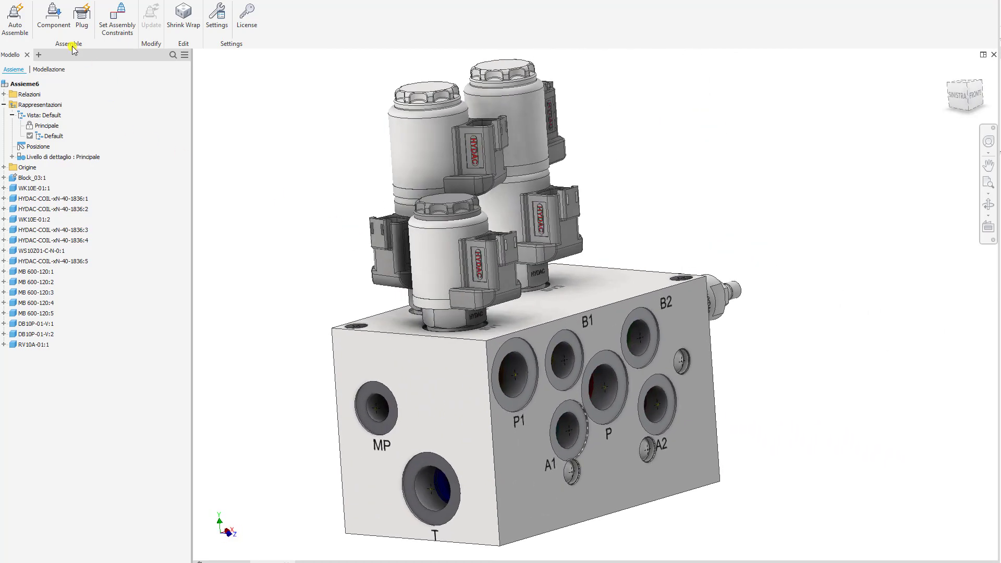
Search the CAD model library for "mini", assign MINIMESS M_16x2_EMA3_1_4.ipt to port MP and add it to the assembly.
click(61, 18)
click(239, 164)
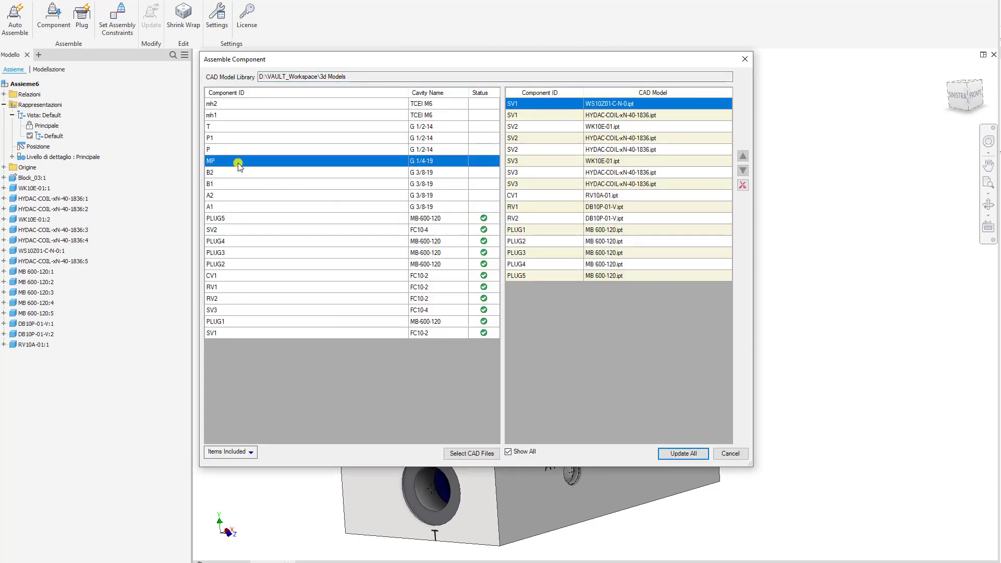
click(472, 453)
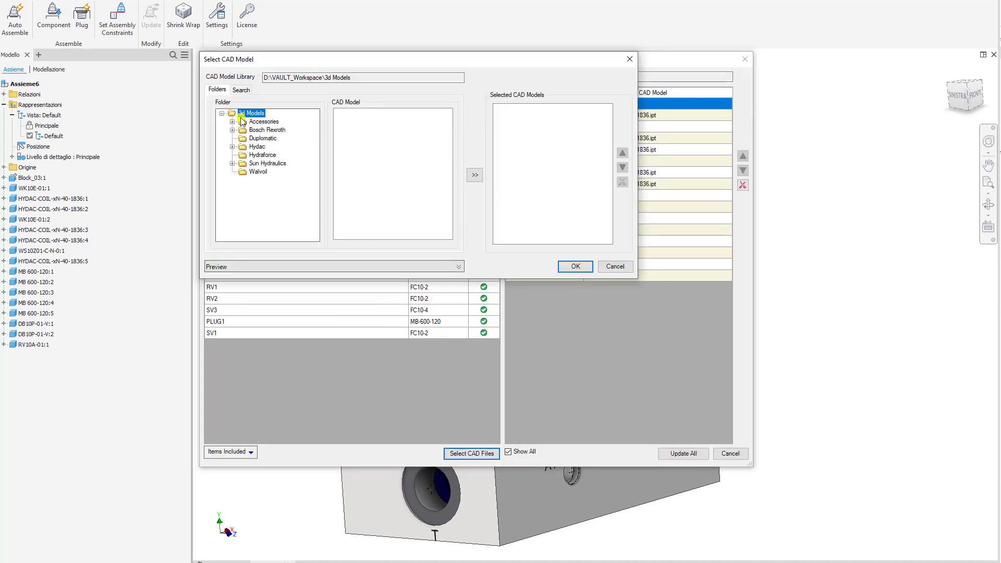
click(243, 91)
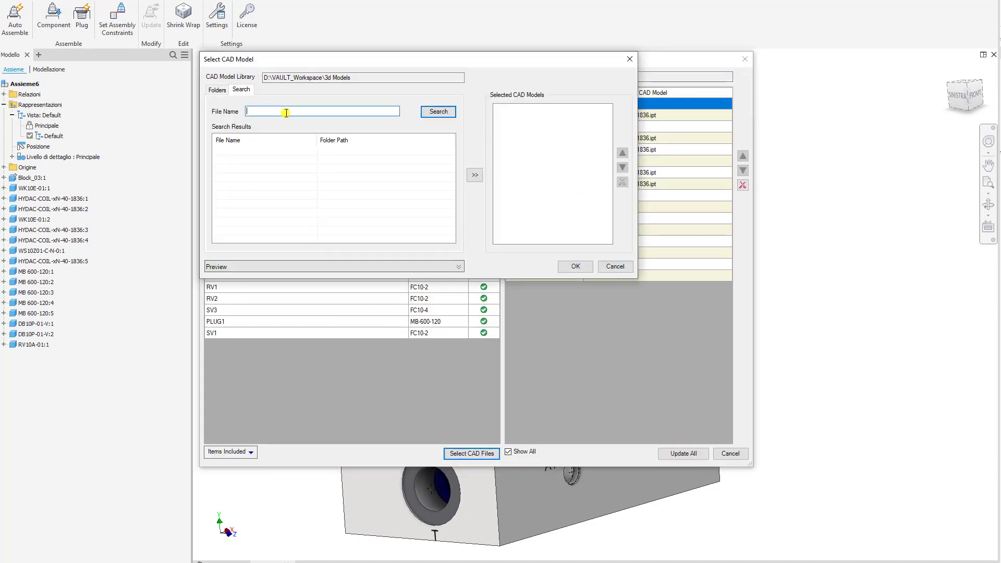
click(439, 111)
click(361, 152)
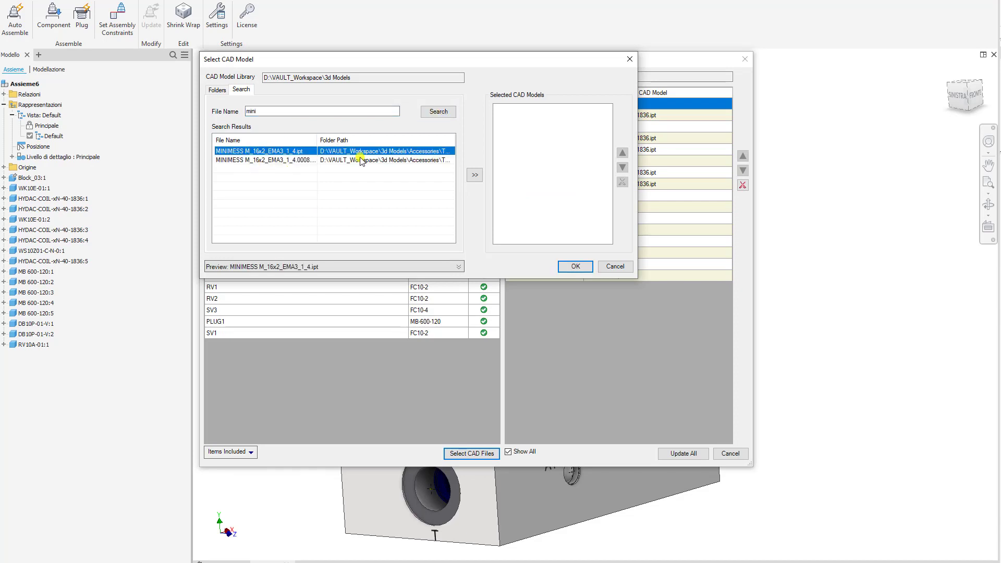
click(474, 176)
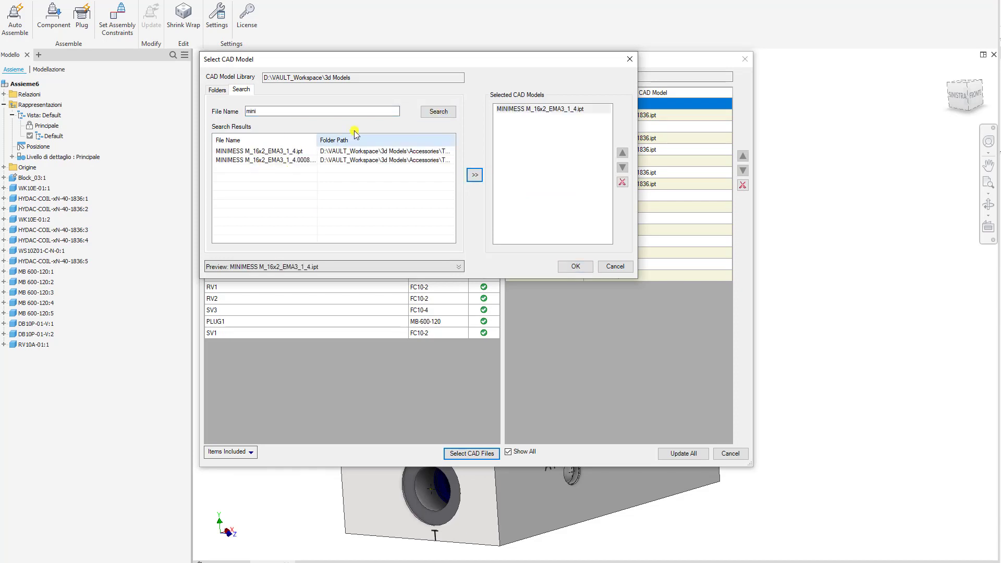
click(575, 268)
click(683, 454)
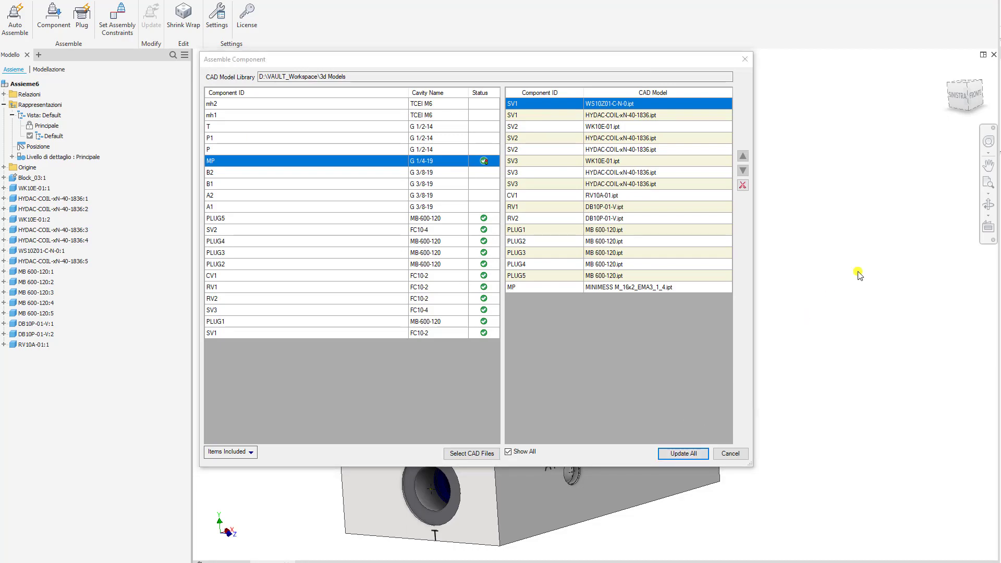
click(731, 454)
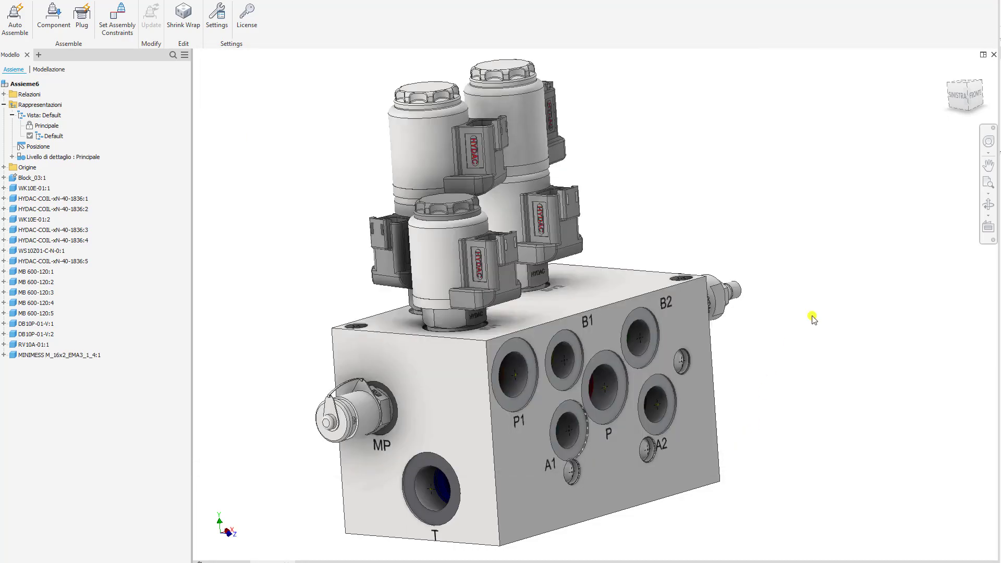